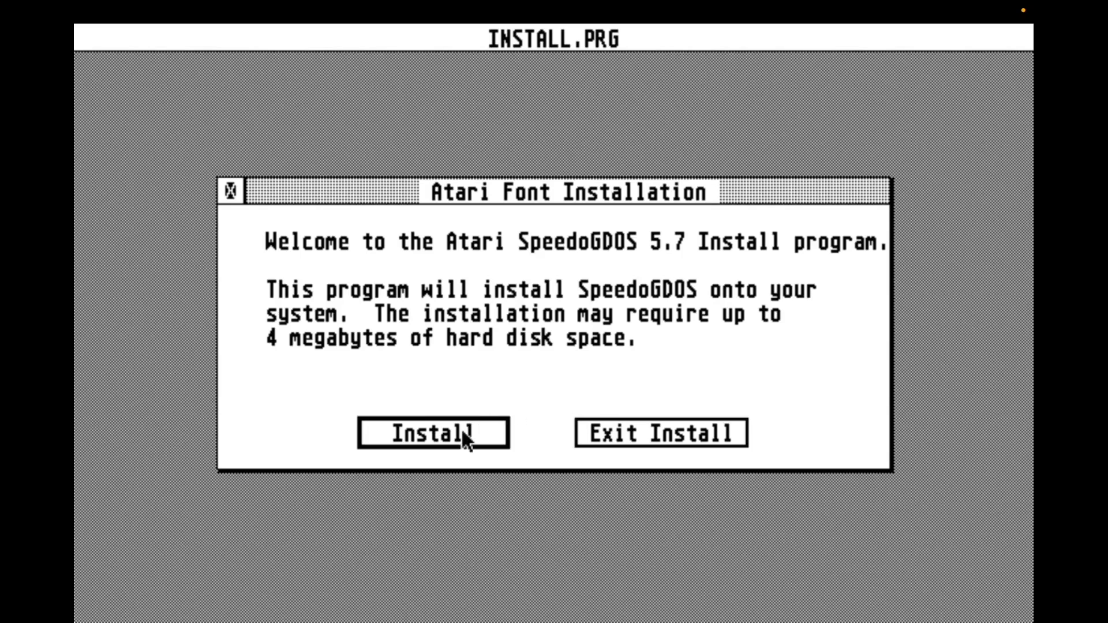
# Step: Start the SpeedoGDOS install, accepting C:\DRIVERS for printer drivers and fonts and creating the folder
pyautogui.click(460, 431)
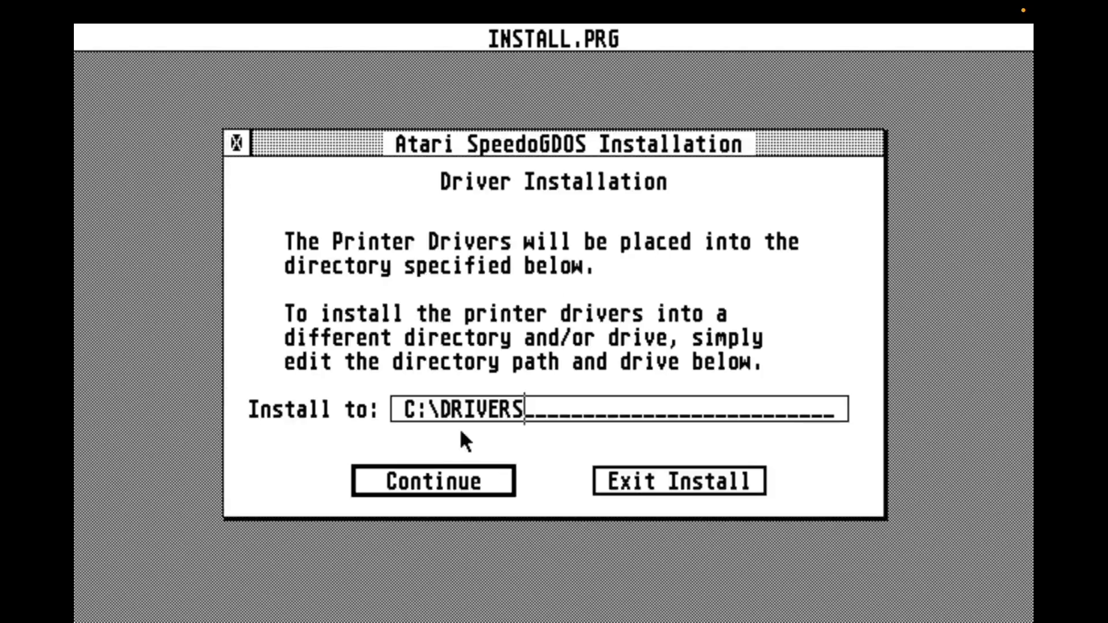
pyautogui.click(452, 483)
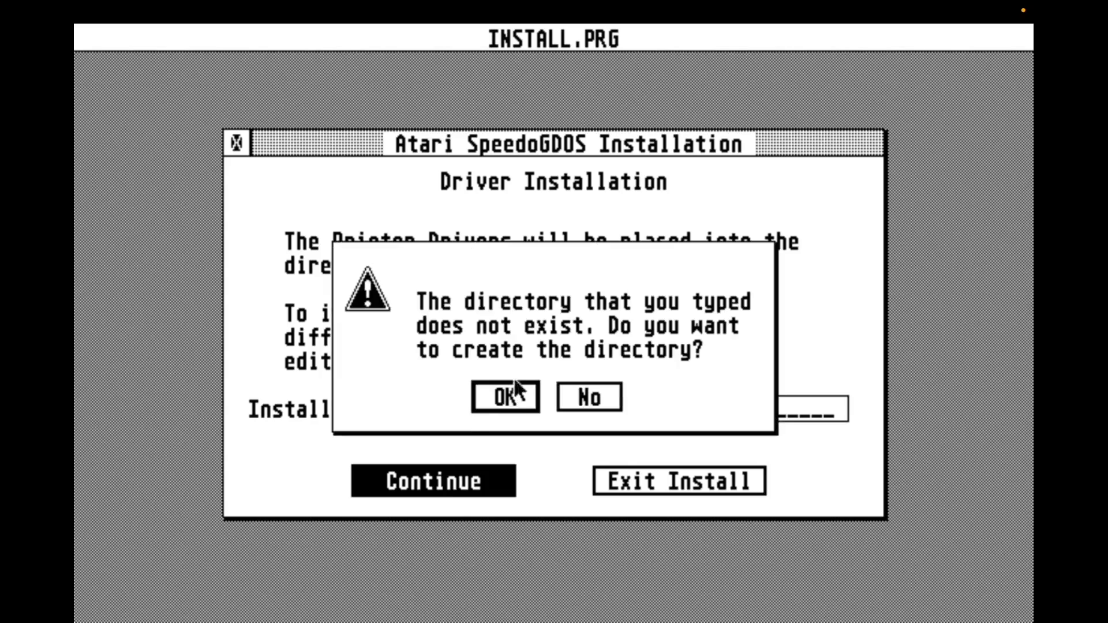
pyautogui.click(516, 394)
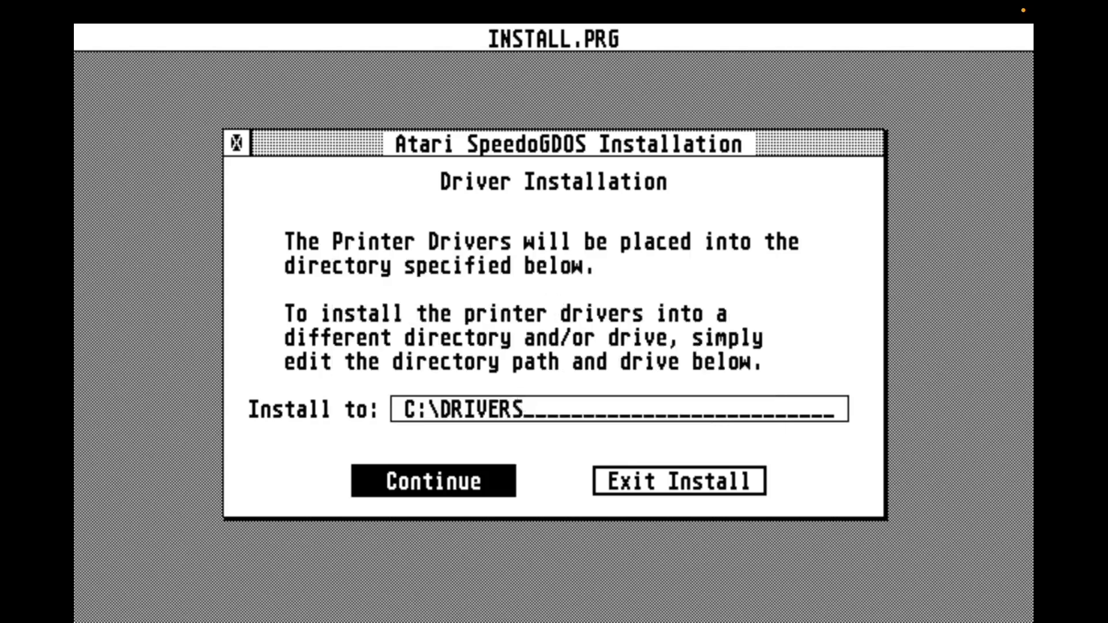
pyautogui.click(453, 483)
pyautogui.click(451, 449)
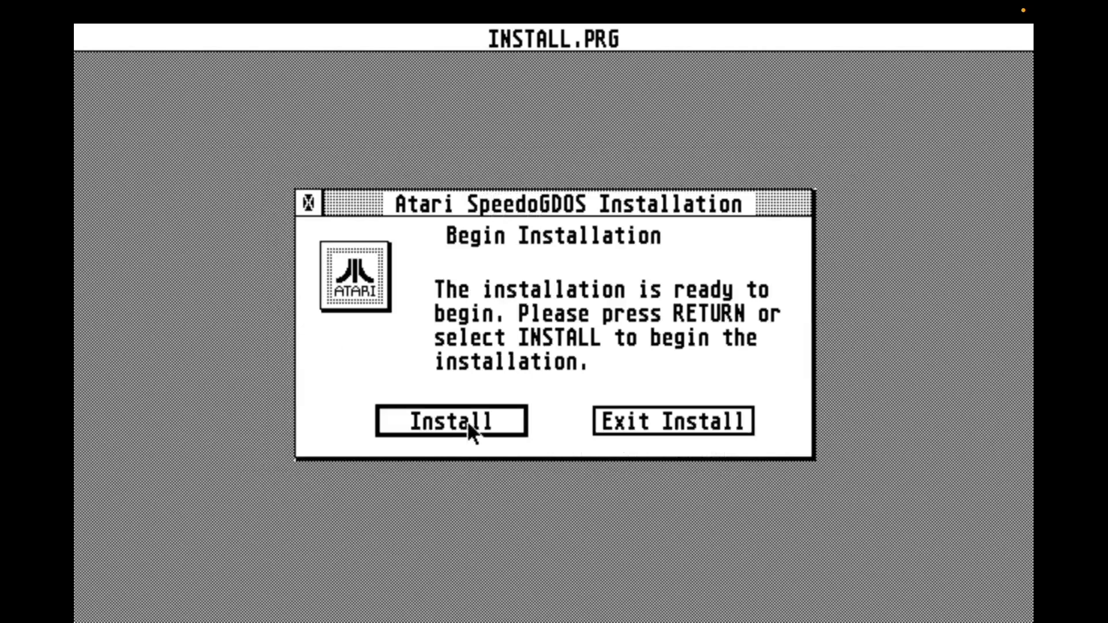
# Step: Copy the SpeedoGDOS 5.7 files from each install disk and dismiss the completion message
pyautogui.click(469, 432)
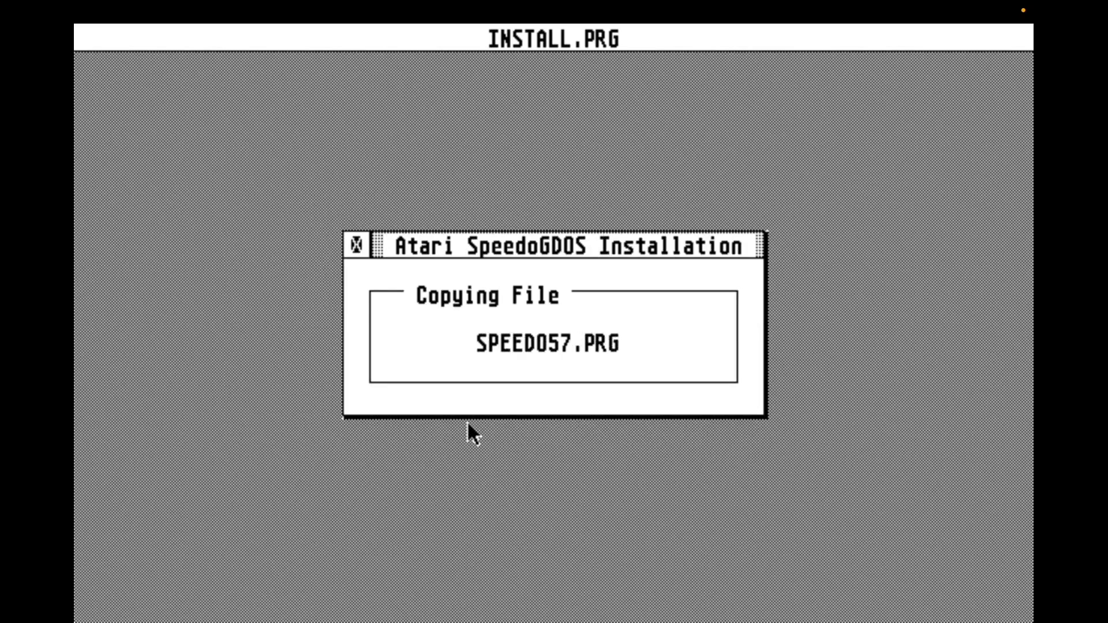
pyautogui.click(469, 433)
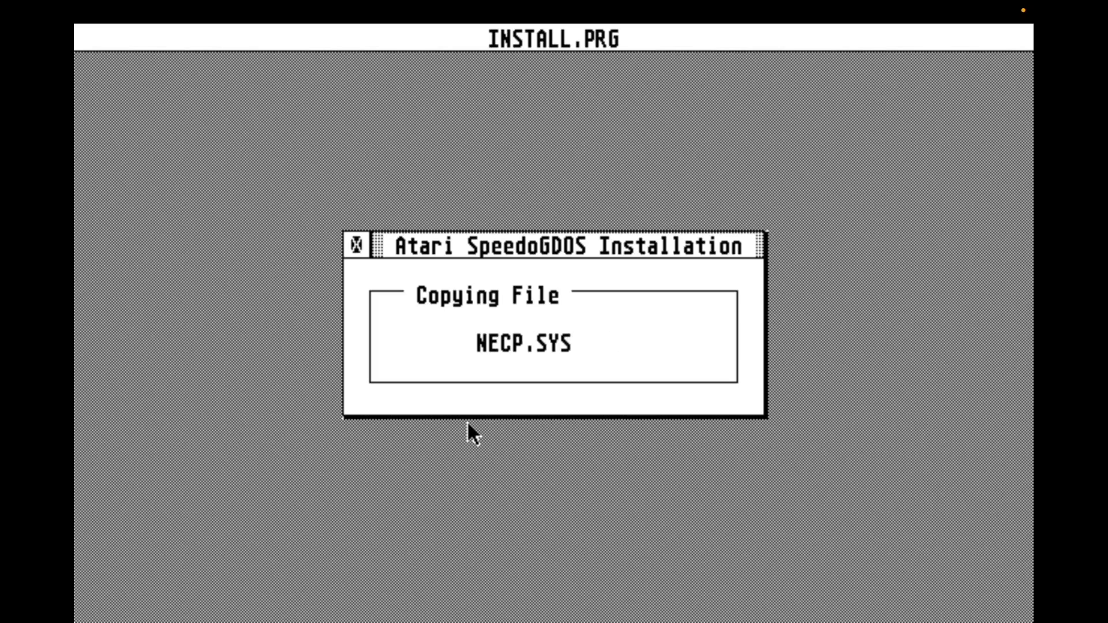
pyautogui.click(468, 426)
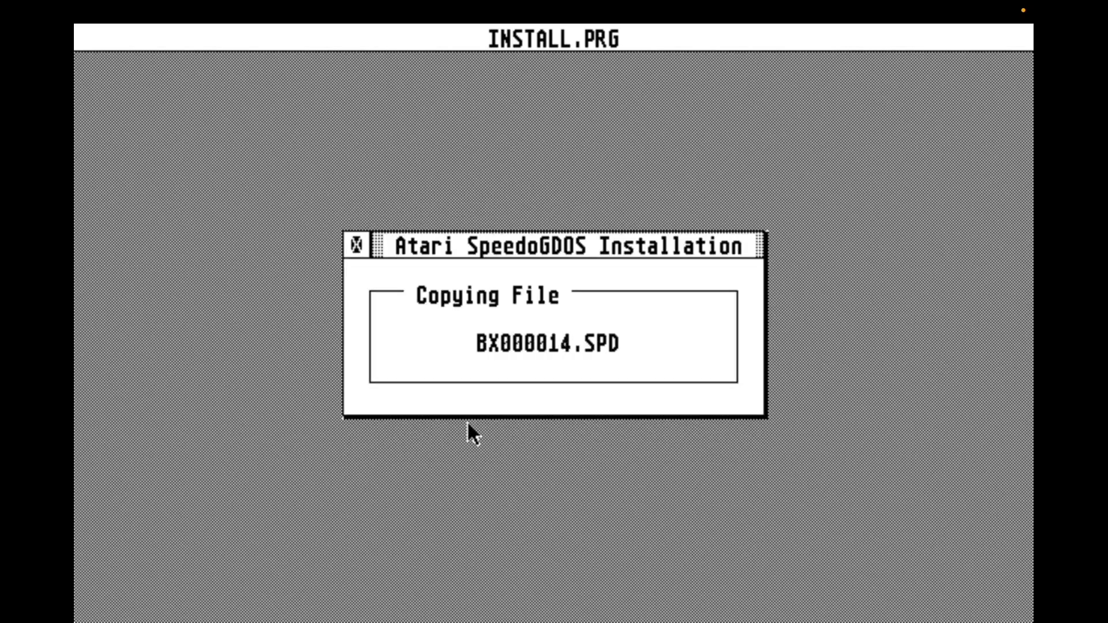
pyautogui.click(467, 423)
pyautogui.click(467, 424)
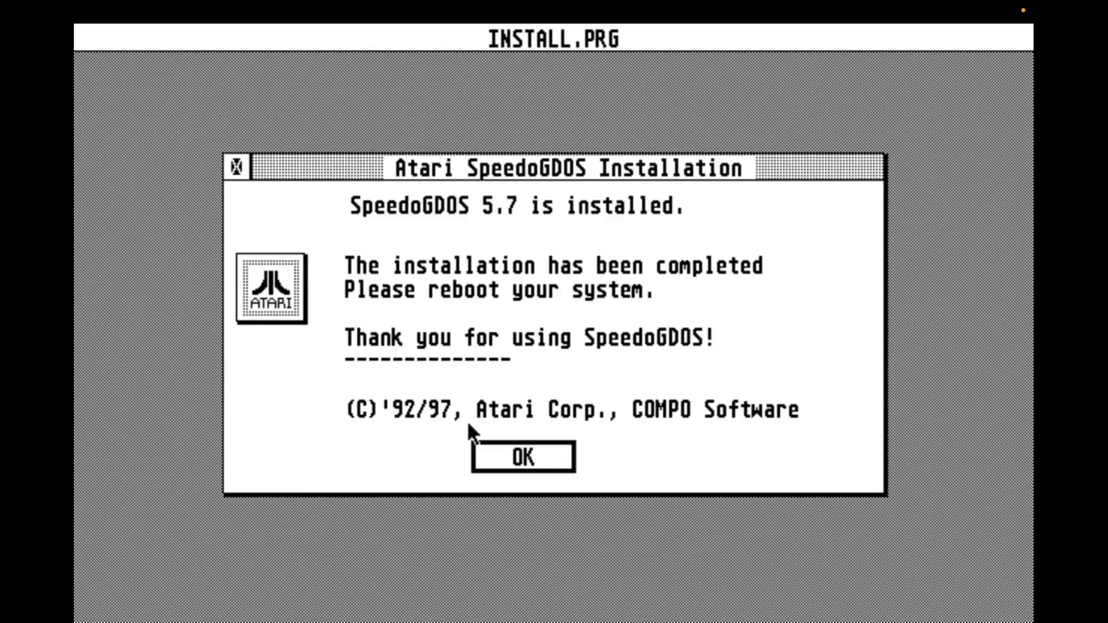
pyautogui.press('Return')
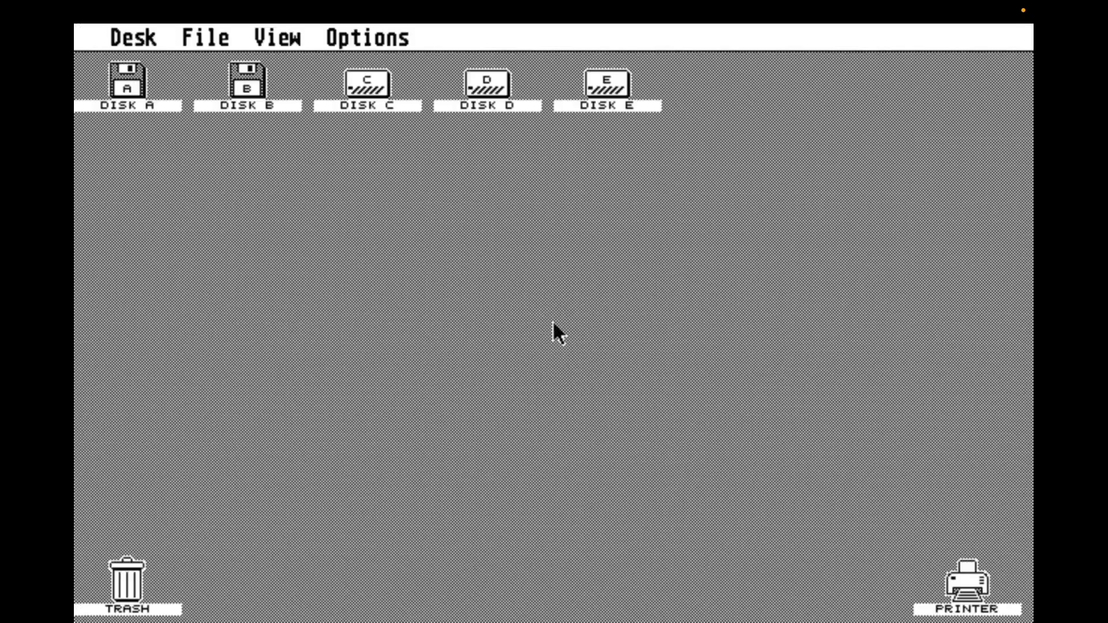
# Step: Open Desk > Outline Fonts and scroll to the bottom of the Installed Fonts list
pyautogui.moveTo(132, 44)
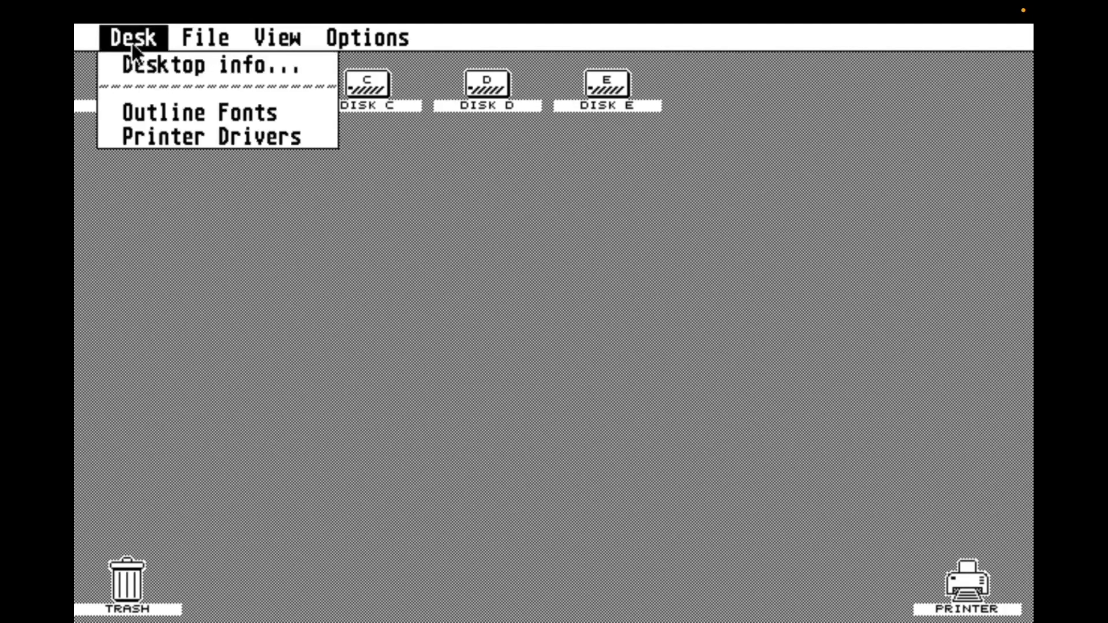
pyautogui.click(164, 115)
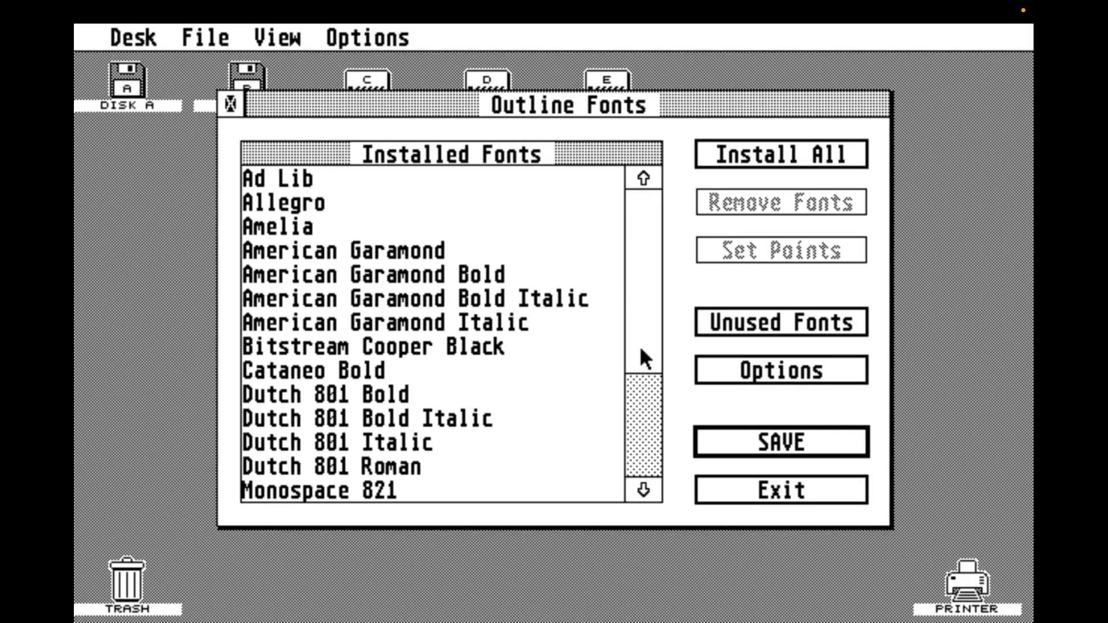
pyautogui.moveTo(645, 357); pyautogui.dragTo(654, 484)
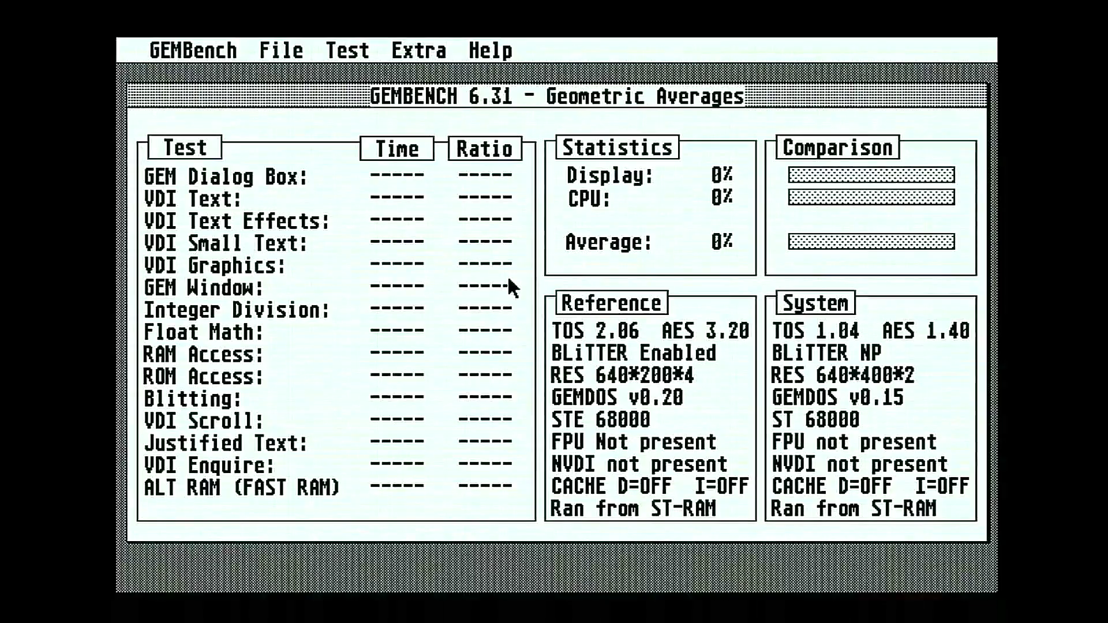
# Step: Save this plain ST as GEMBench's default reference system with File > Save Defaults
pyautogui.moveTo(328, 50)
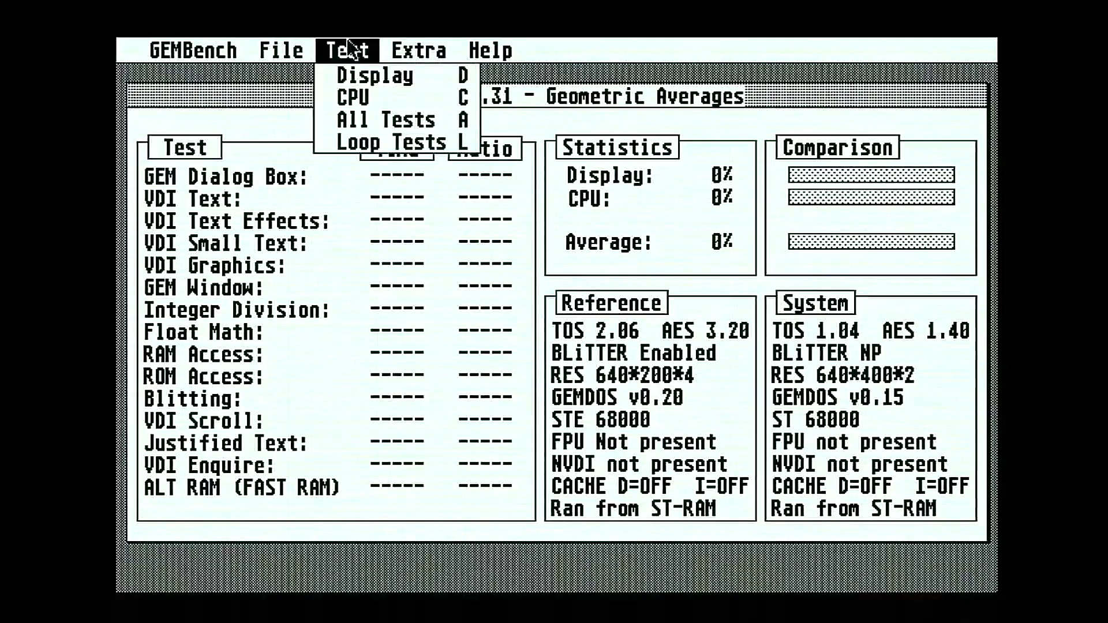
pyautogui.moveTo(281, 50)
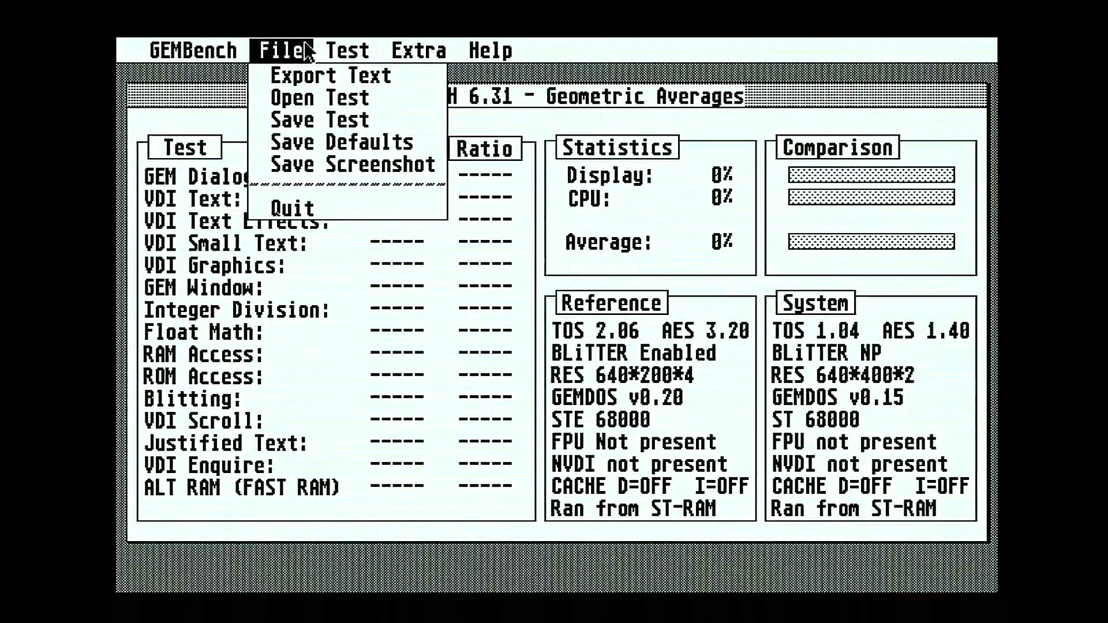
pyautogui.click(310, 146)
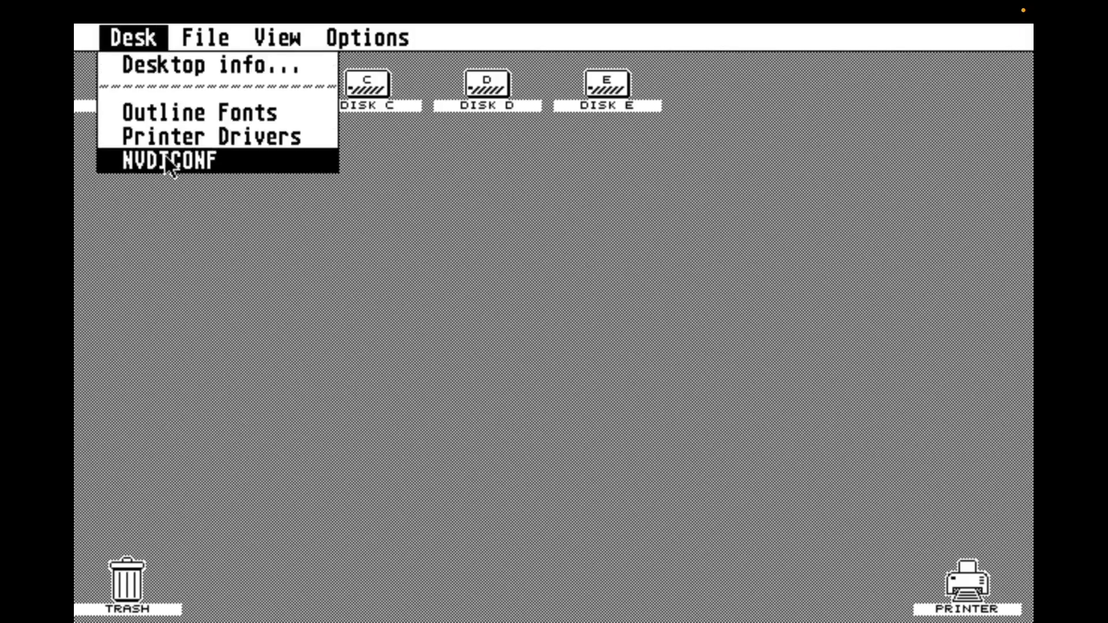
# Step: Open NVDICONF and uncheck NVDI 2.51's mouse acceleration
pyautogui.click(167, 159)
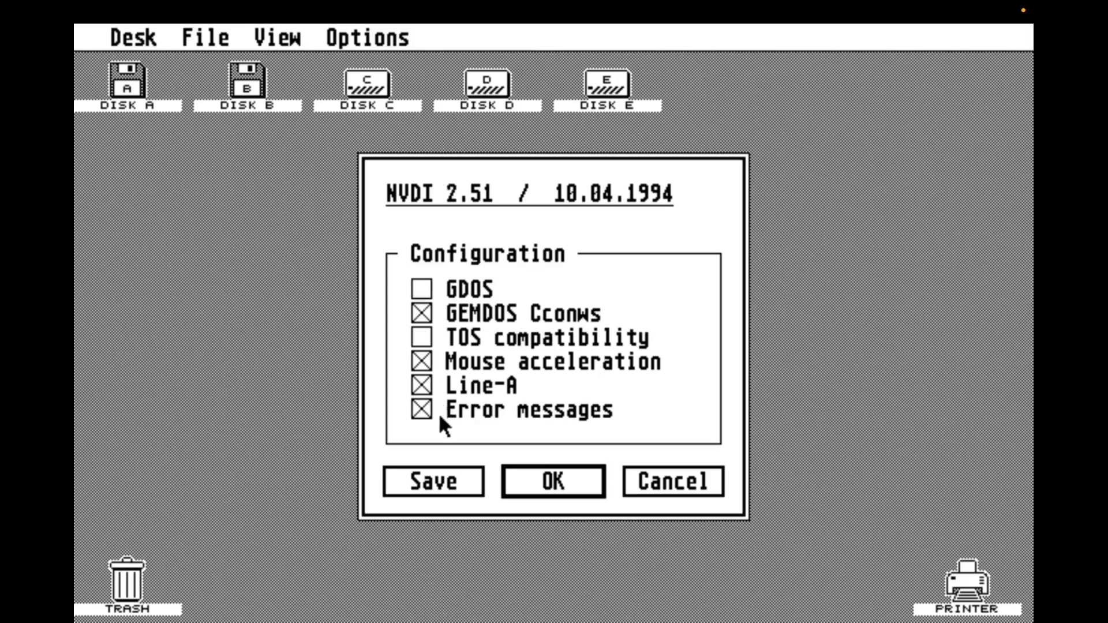
pyautogui.click(421, 360)
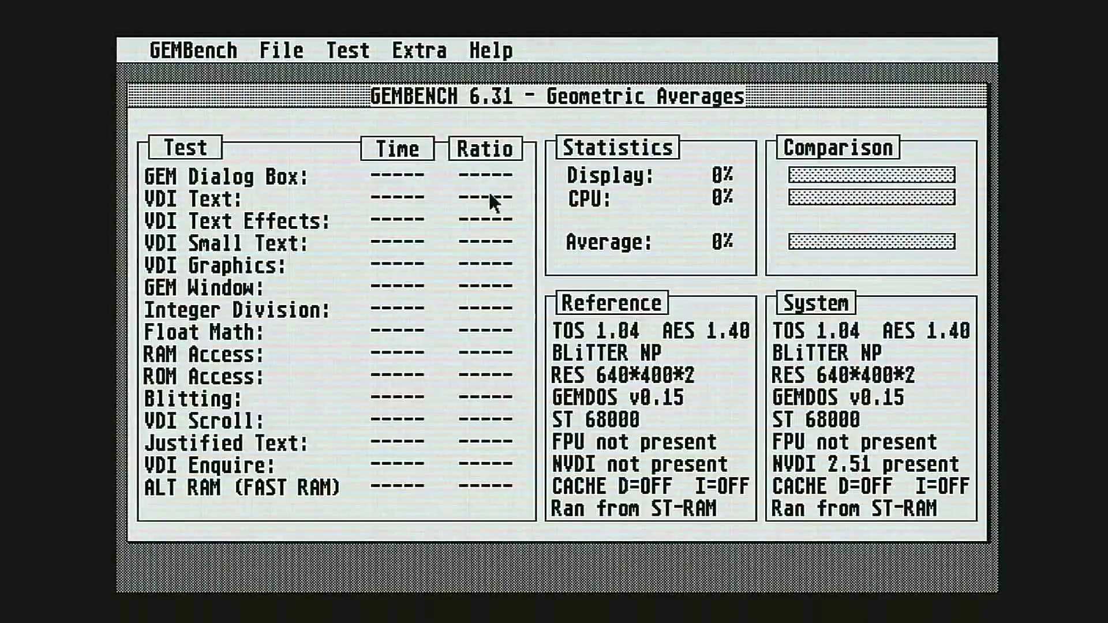
# Step: Run Test > All Tests in GEMBench with NVDI active, scoring 353% display and 188% average
pyautogui.moveTo(342, 56)
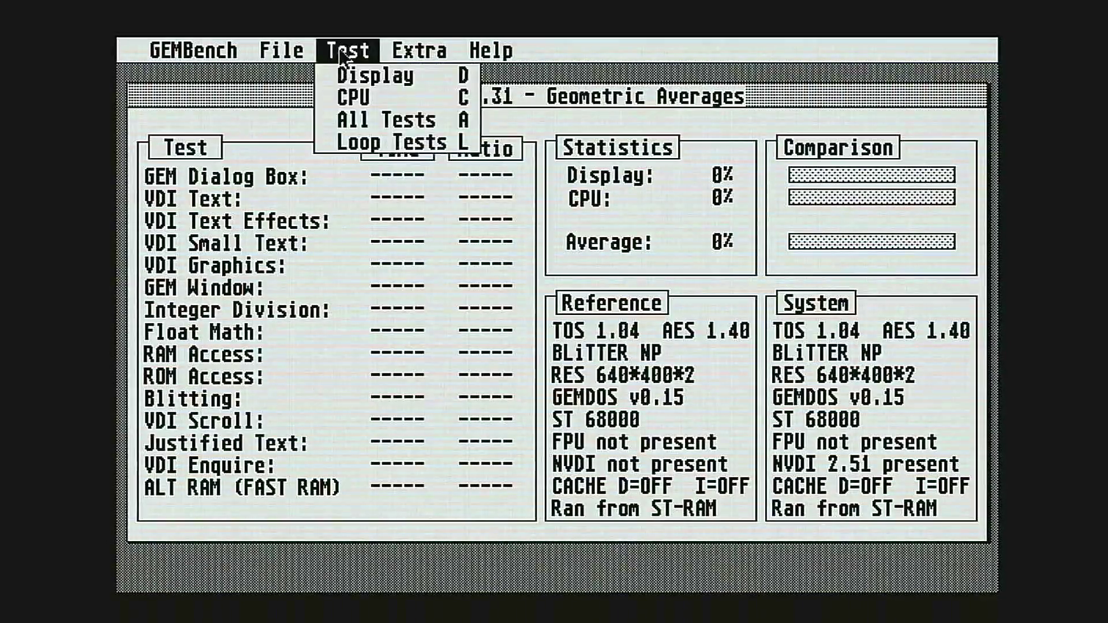
pyautogui.click(346, 122)
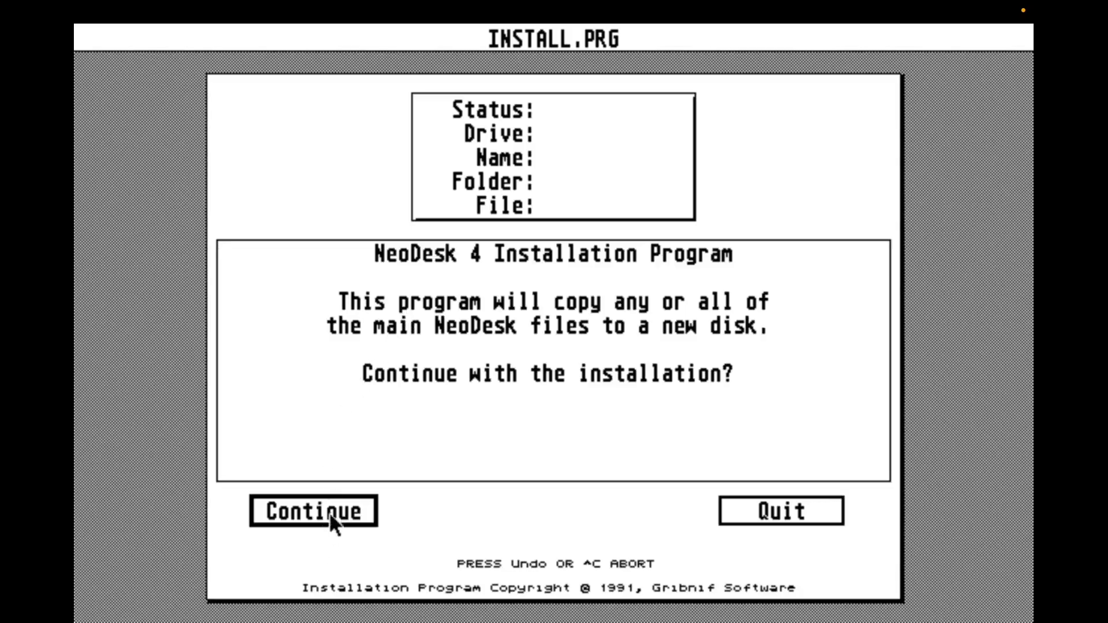
# Step: Install NeoDesk 4 to drive C, confirming the master disk and auto-run information
pyautogui.click(329, 512)
pyautogui.click(505, 435)
pyautogui.click(498, 496)
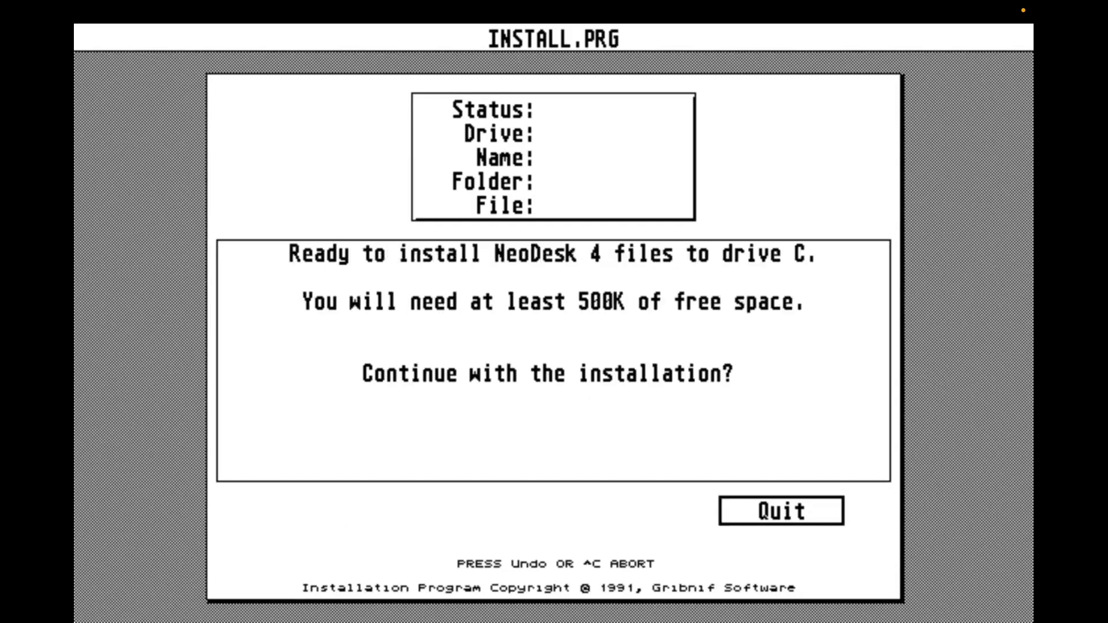
pyautogui.click(354, 511)
pyautogui.click(353, 510)
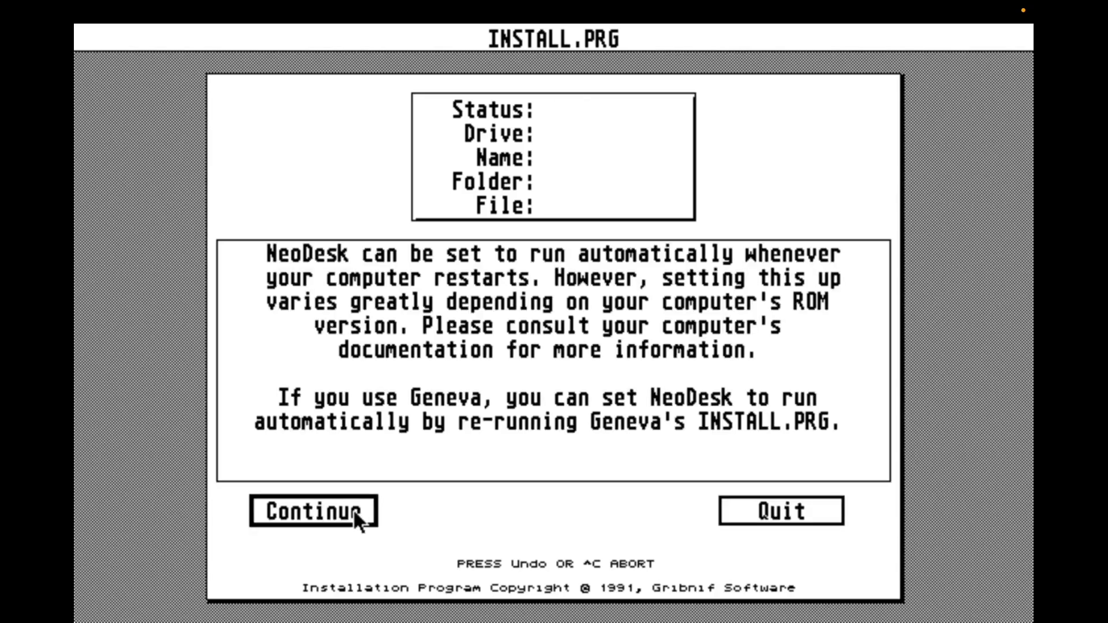
pyautogui.click(353, 509)
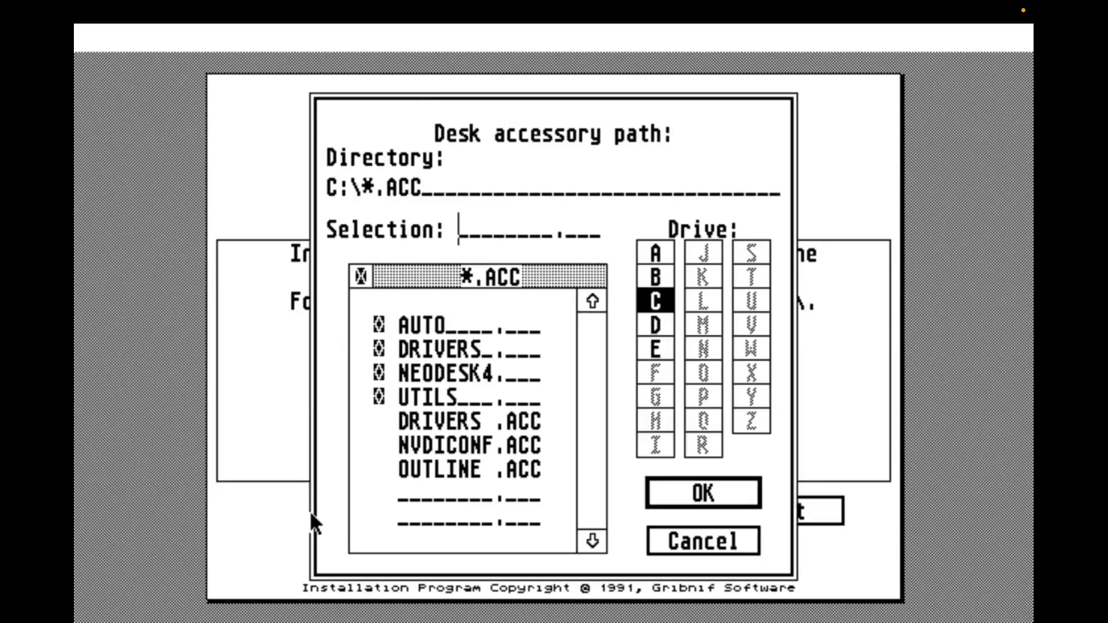
# Step: Use C:\ for accessories, install Control Panel, Printer Queue and Recoverable Trashcan, then quit
pyautogui.click(699, 491)
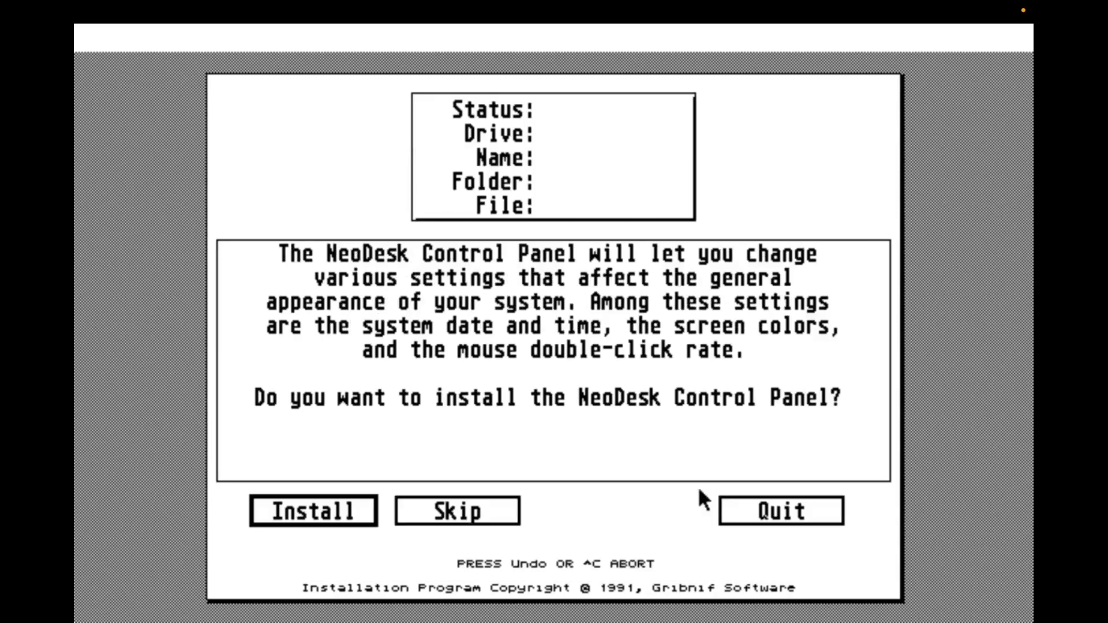
pyautogui.click(286, 511)
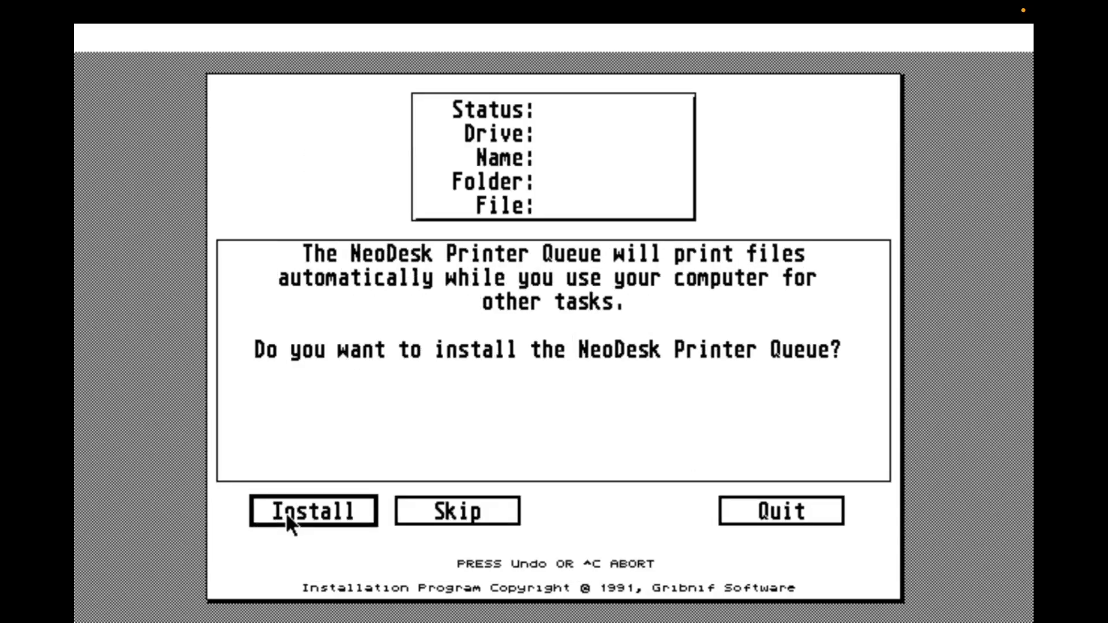
pyautogui.click(440, 507)
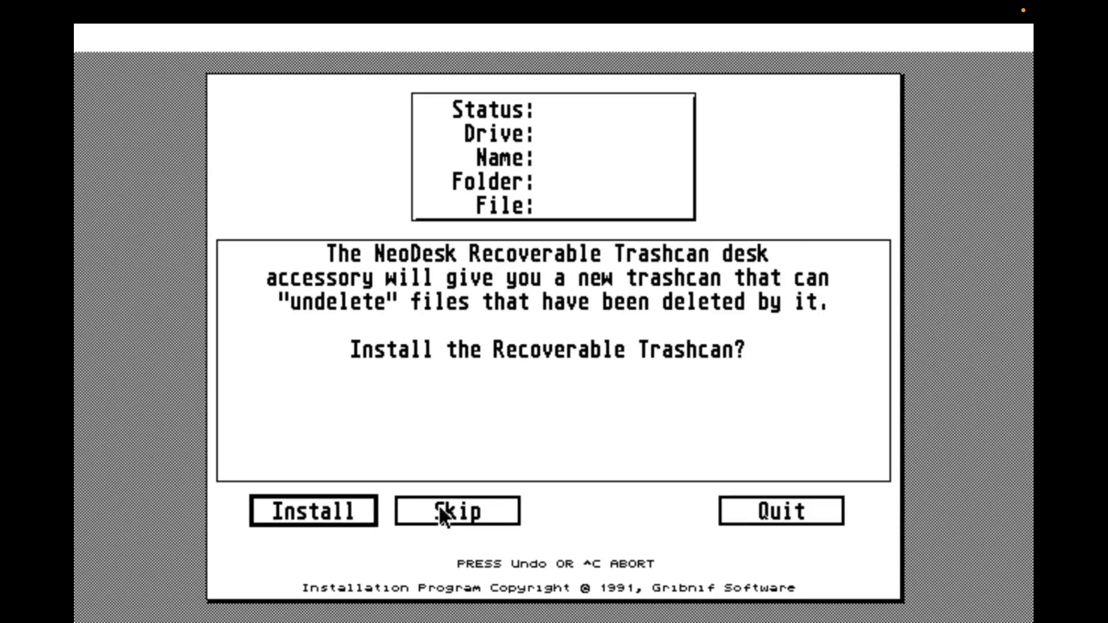
pyautogui.click(340, 509)
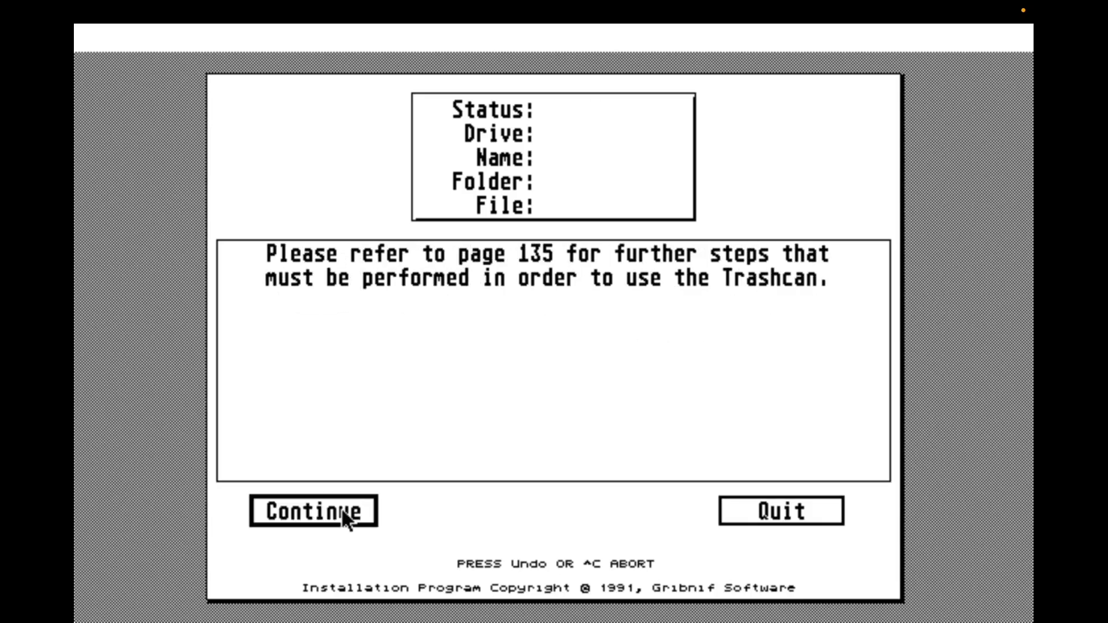
pyautogui.click(346, 514)
pyautogui.press('Return')
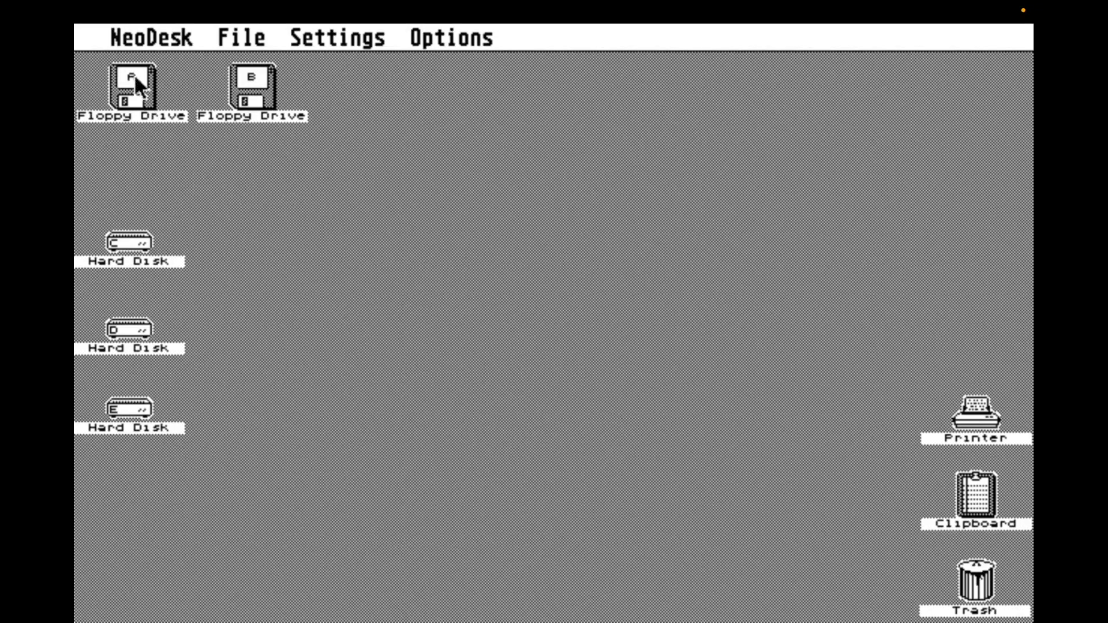
# Step: Open the NeoDesk Control Panel and confirm its date and time settings
pyautogui.moveTo(149, 36)
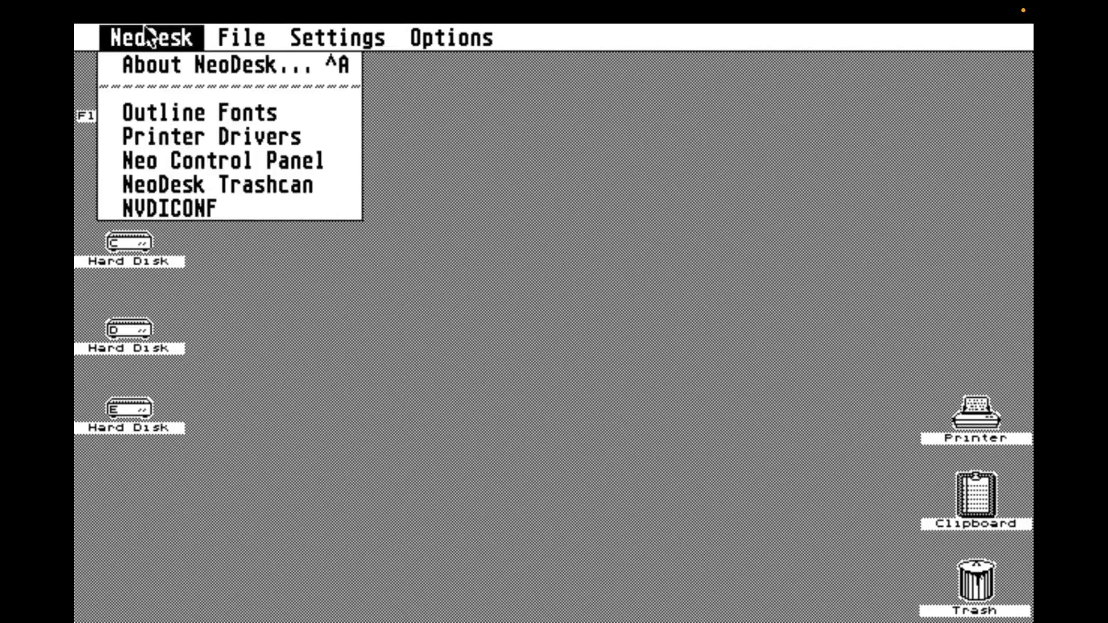
pyautogui.click(155, 163)
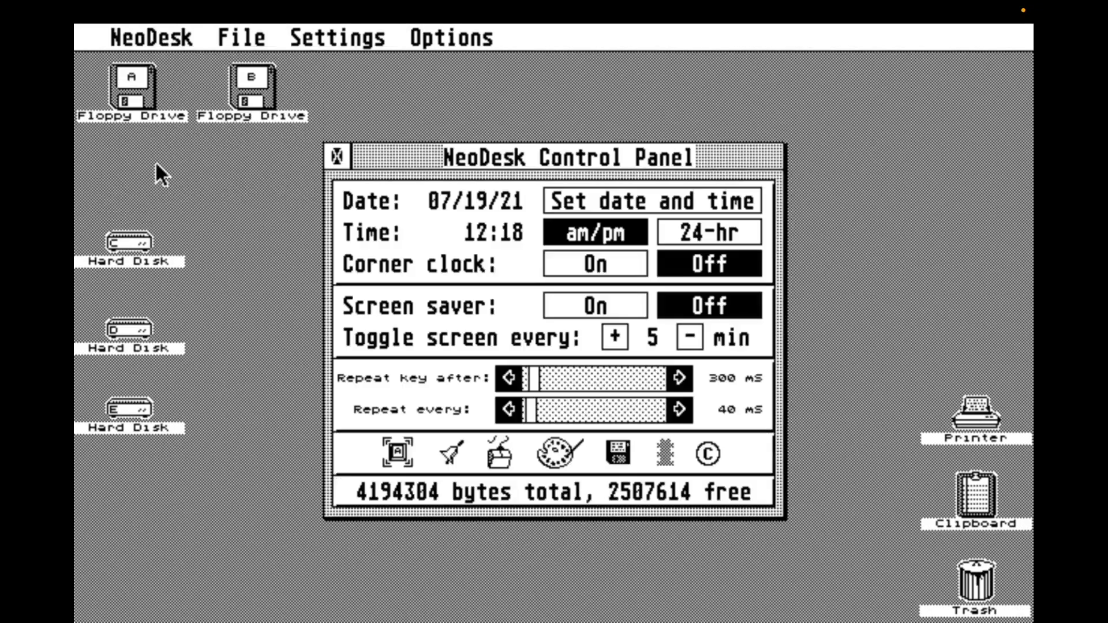
pyautogui.click(600, 201)
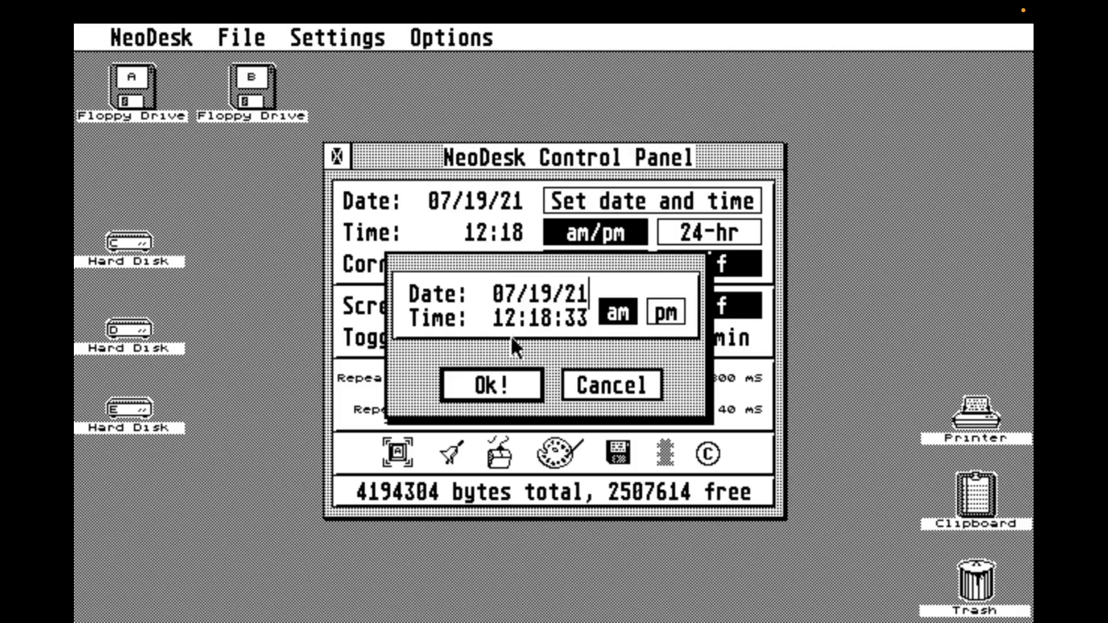
pyautogui.click(495, 390)
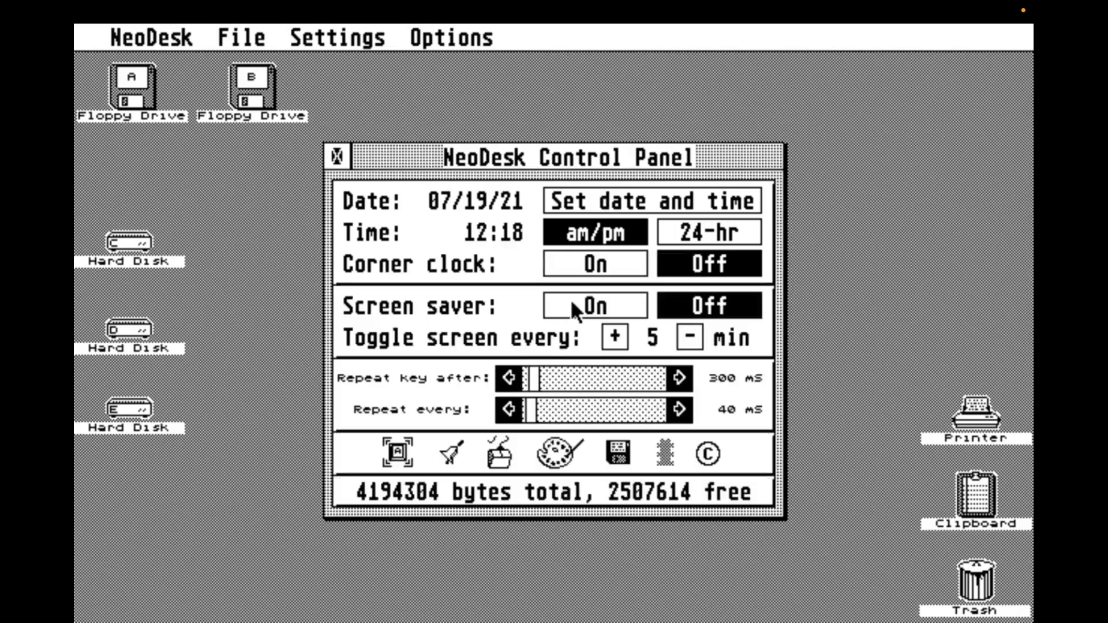
# Step: Set 24-hour time, turn on corner clock and screen saver, and disable keyclick and bell
pyautogui.click(710, 230)
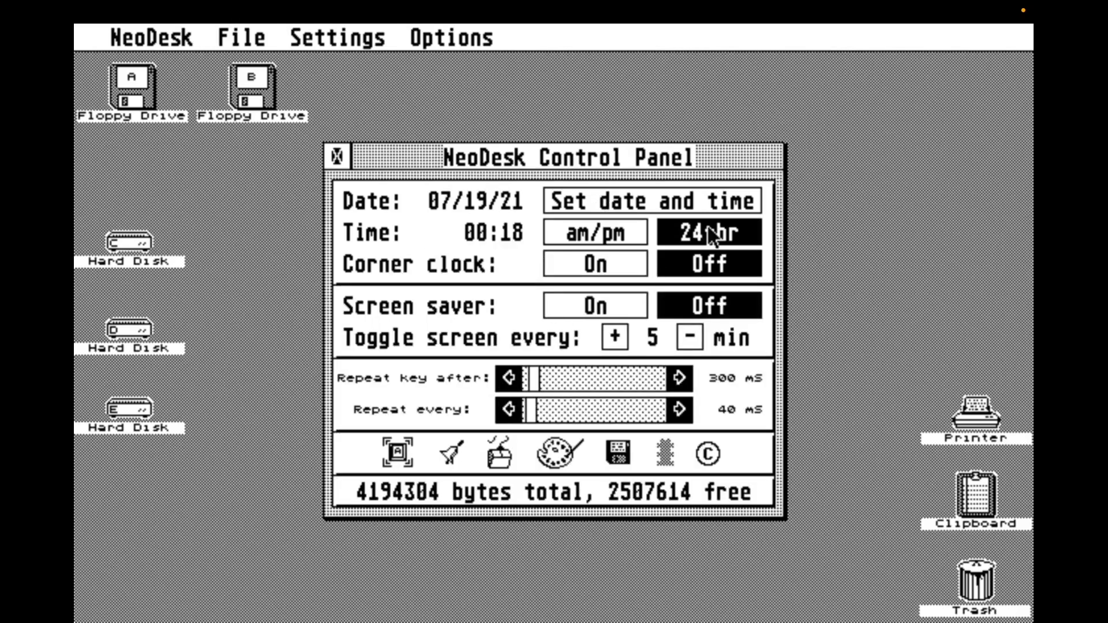
pyautogui.click(618, 257)
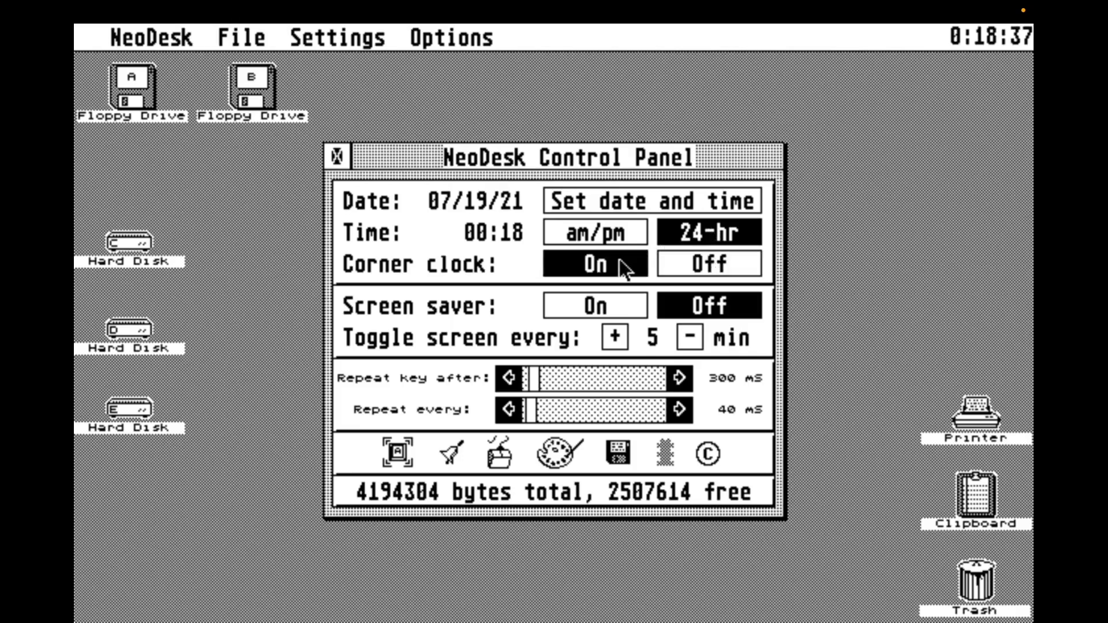
pyautogui.click(611, 302)
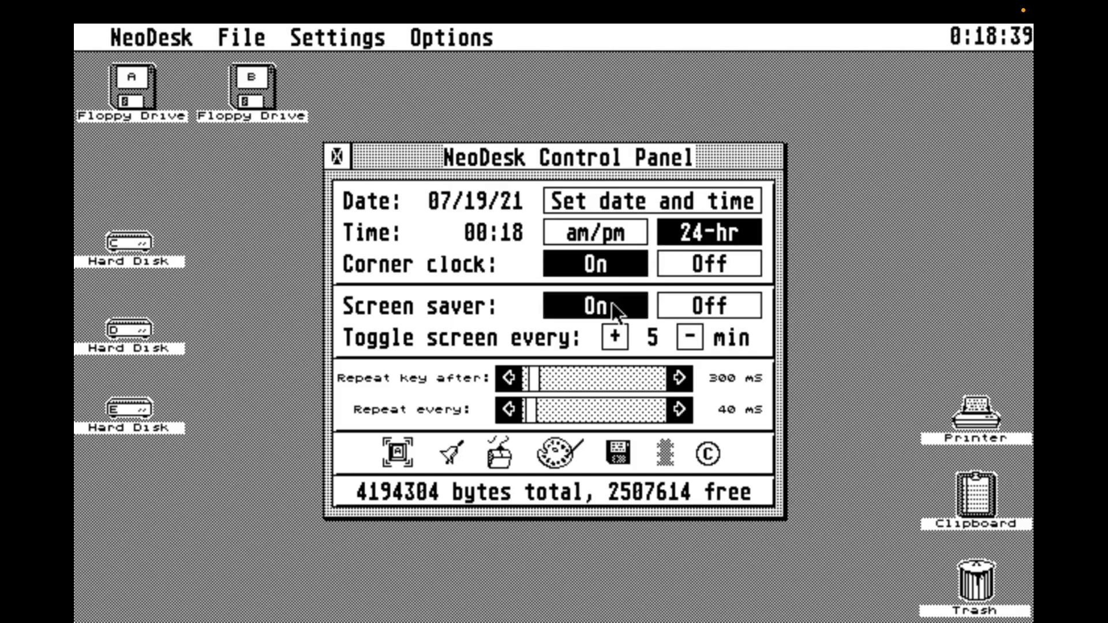
pyautogui.click(389, 453)
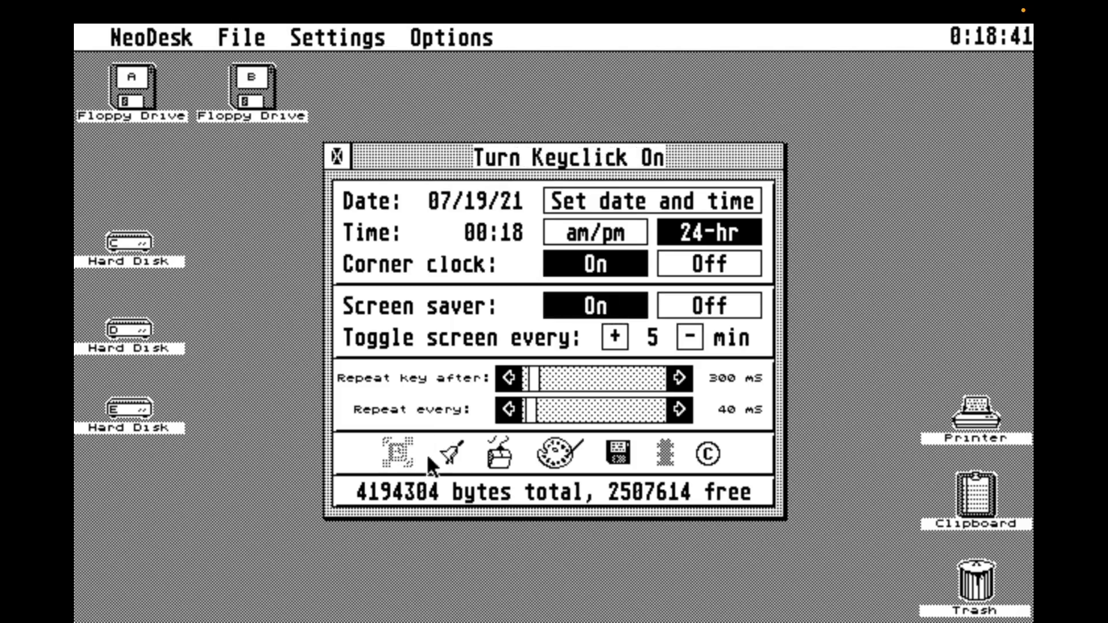
pyautogui.click(447, 456)
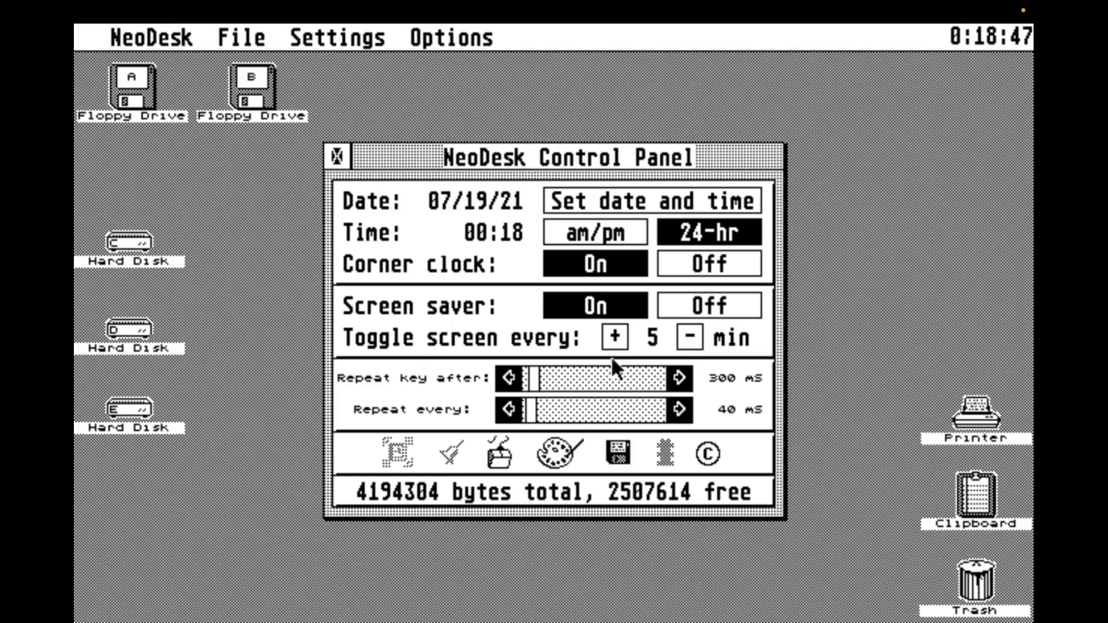
pyautogui.click(339, 155)
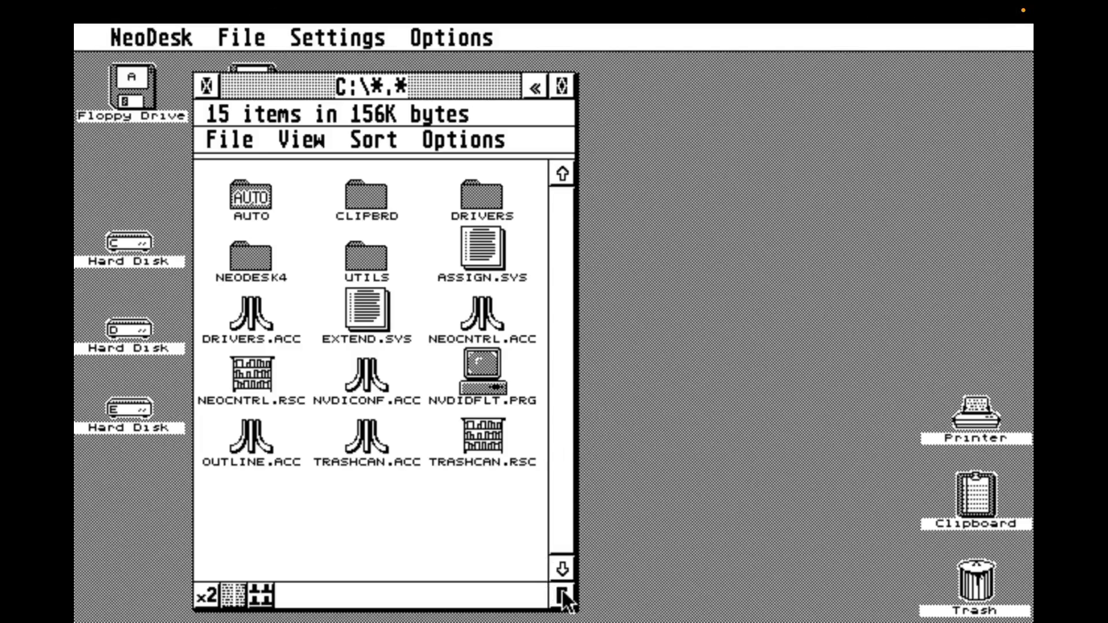
# Step: Resize the drive C window and select its four resource and accessory files
pyautogui.moveTo(562, 591); pyautogui.dragTo(629, 594)
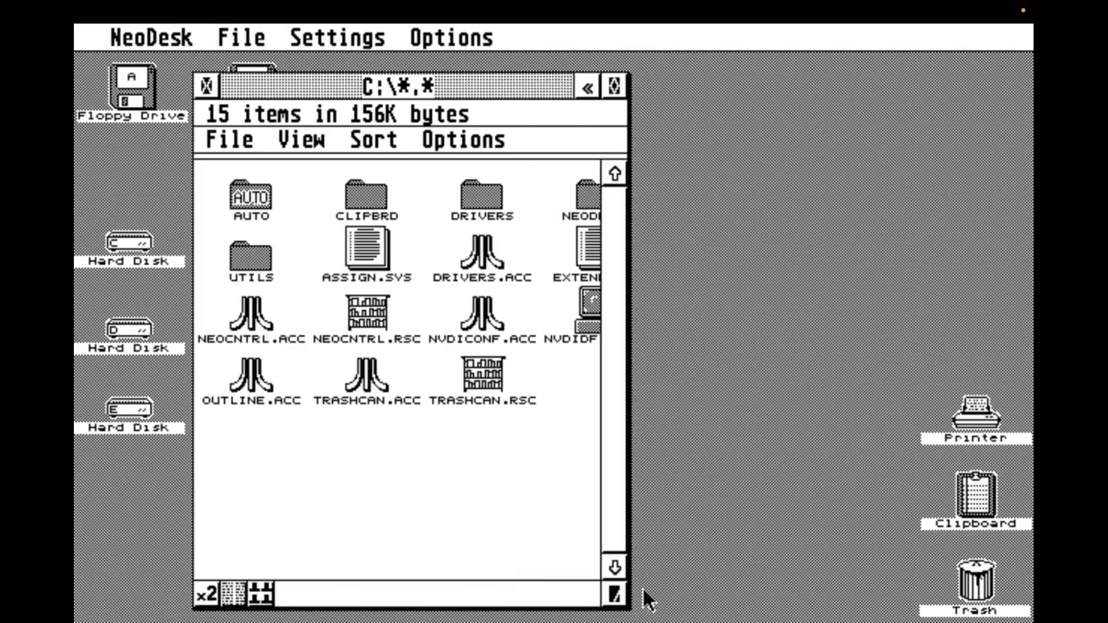
pyautogui.moveTo(616, 591); pyautogui.dragTo(653, 596)
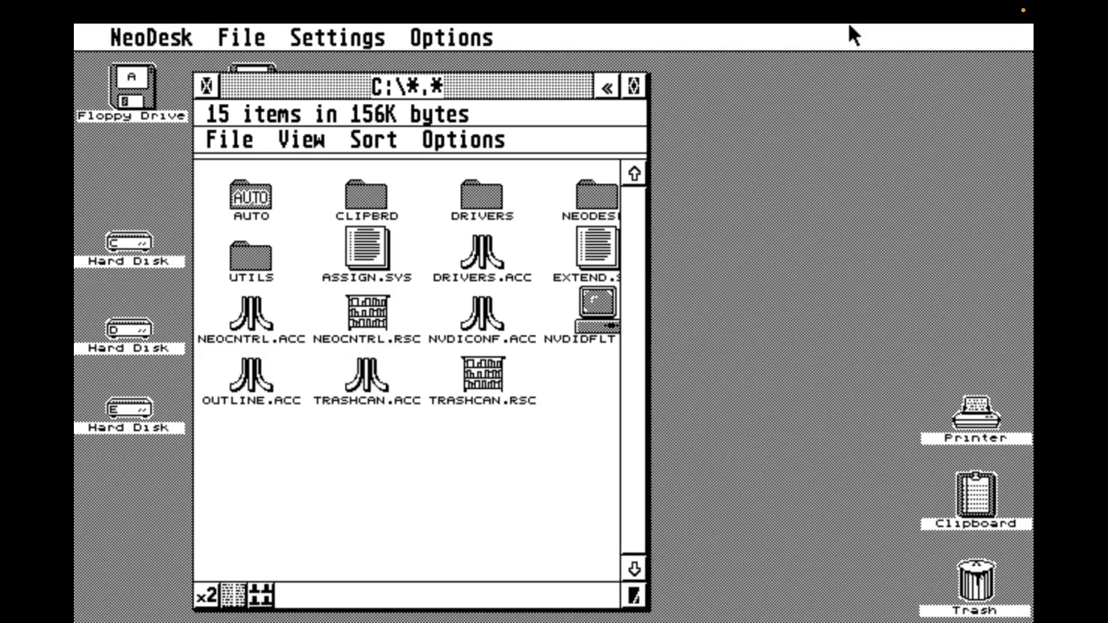
pyautogui.moveTo(310, 312); pyautogui.dragTo(541, 411)
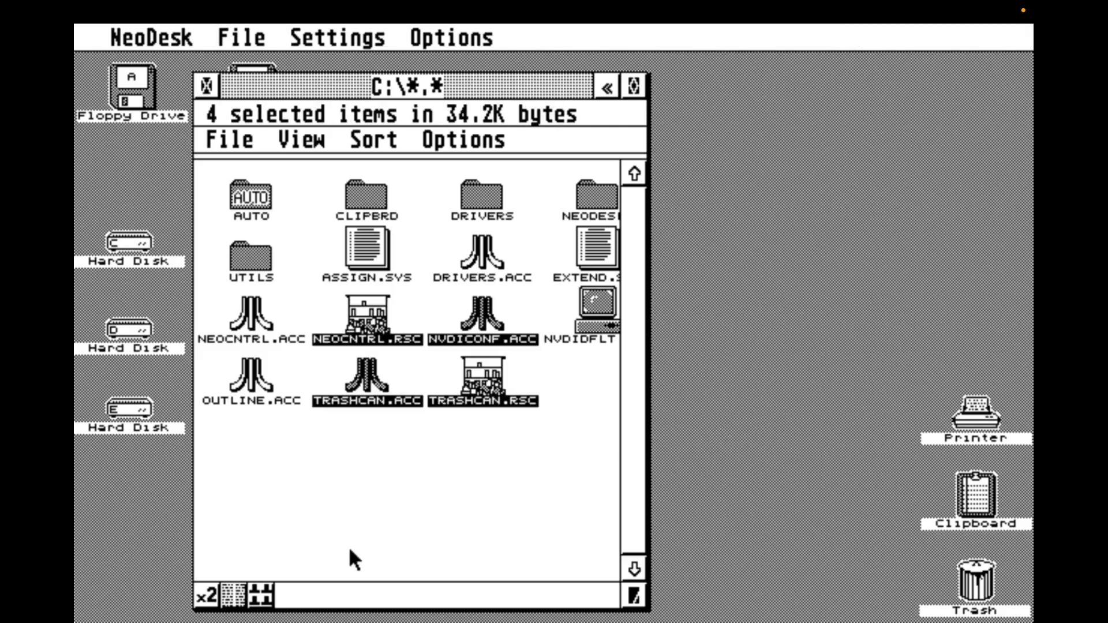
# Step: Open UTILS in two windows, return both to drive C's root, and close the duplicate
pyautogui.doubleClick(257, 265)
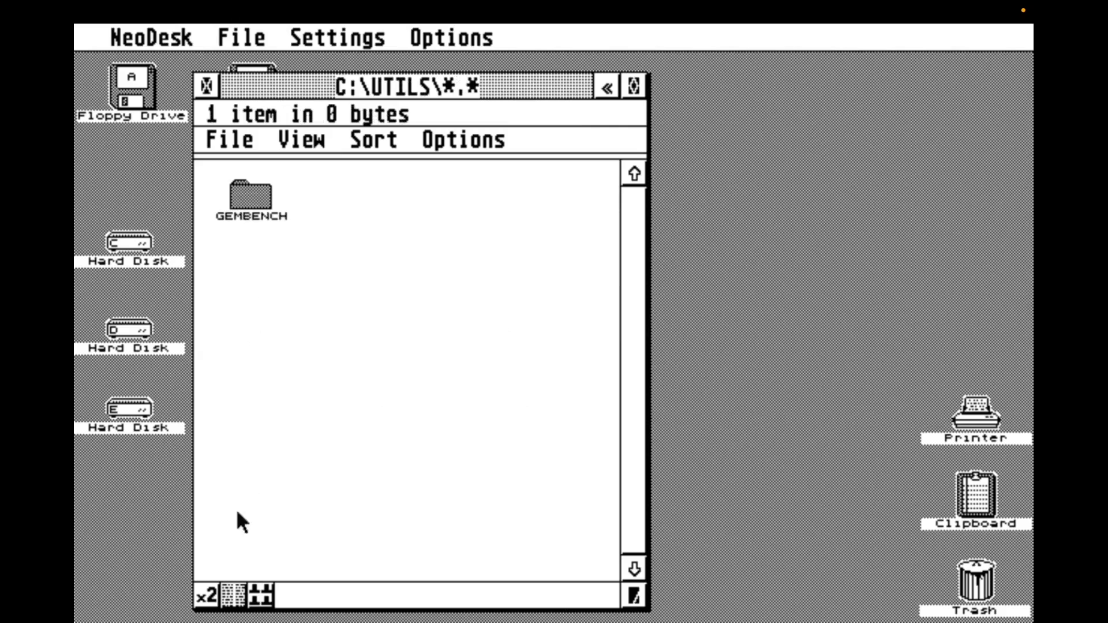
pyautogui.click(205, 597)
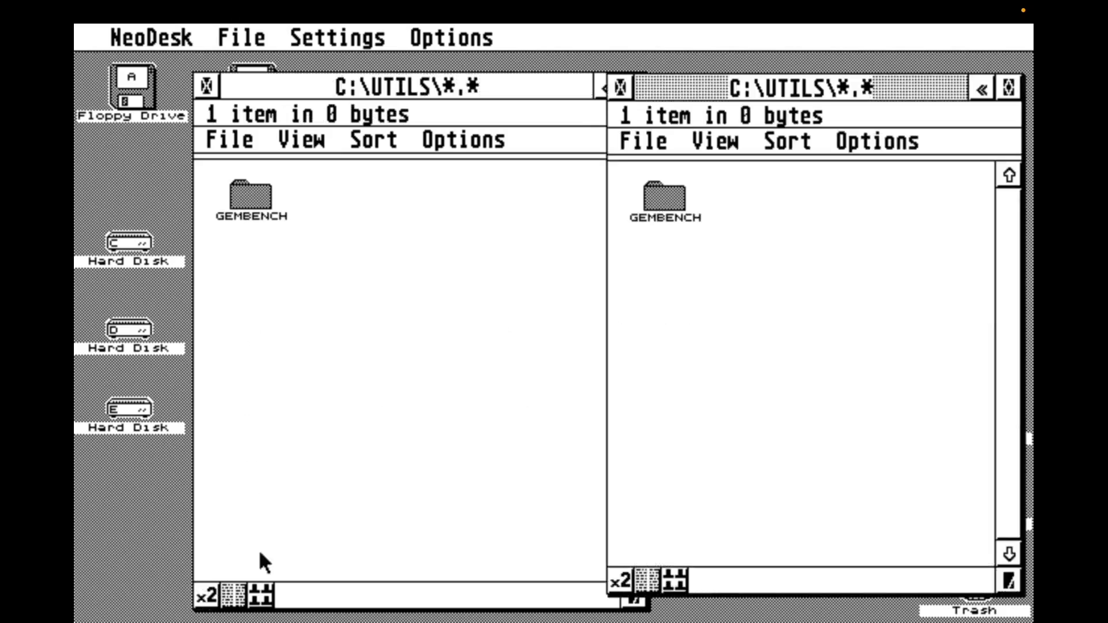
pyautogui.click(211, 82)
pyautogui.click(208, 85)
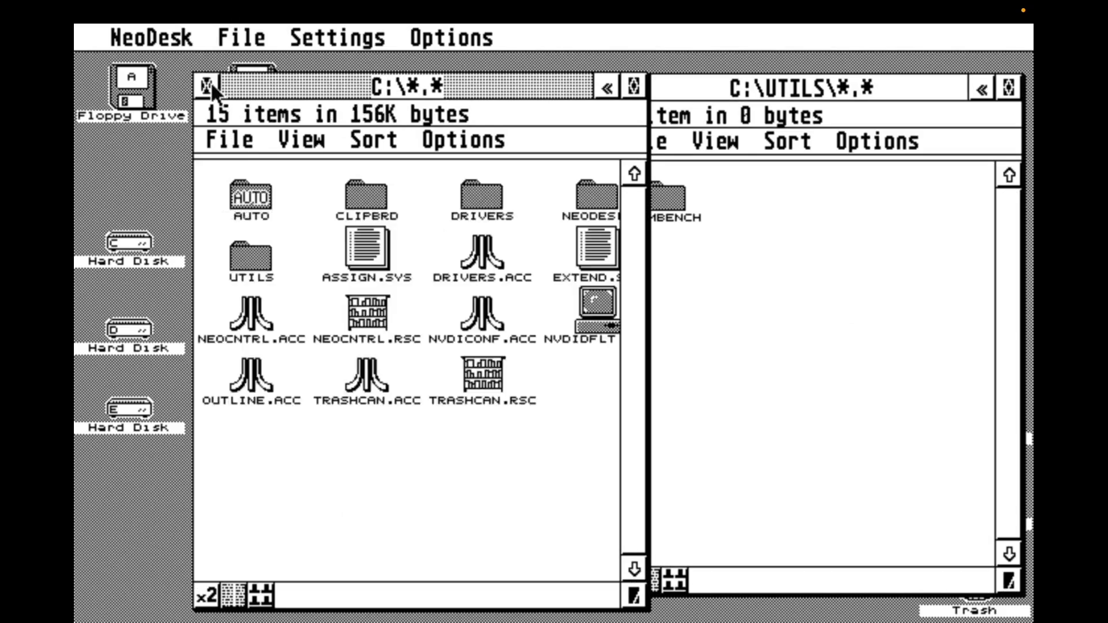
pyautogui.click(776, 80)
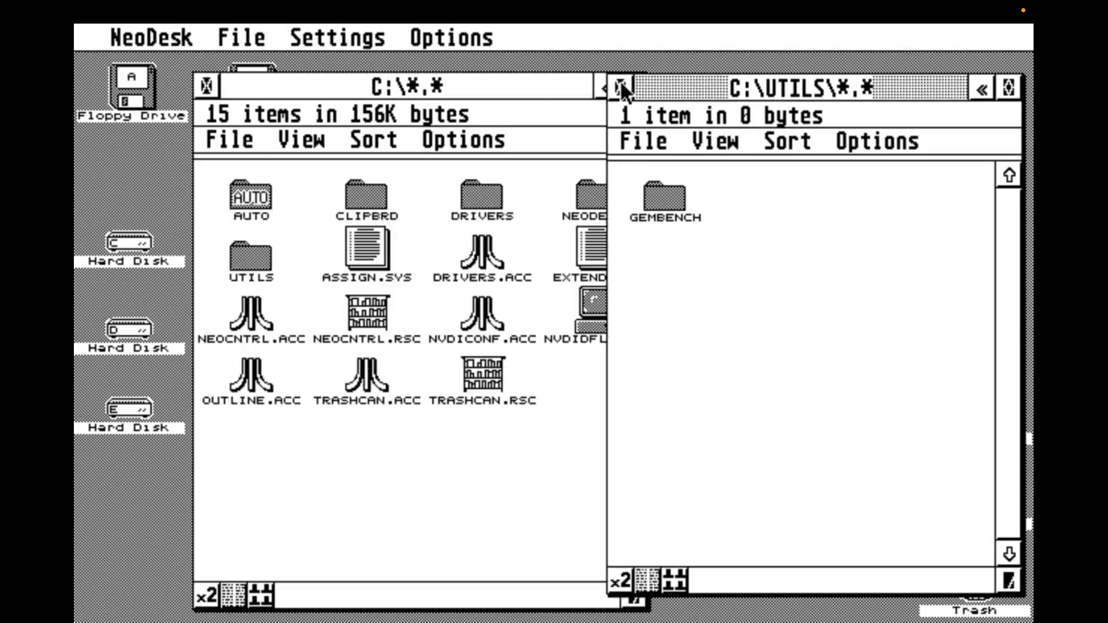
pyautogui.click(620, 81)
pyautogui.click(619, 81)
pyautogui.click(620, 81)
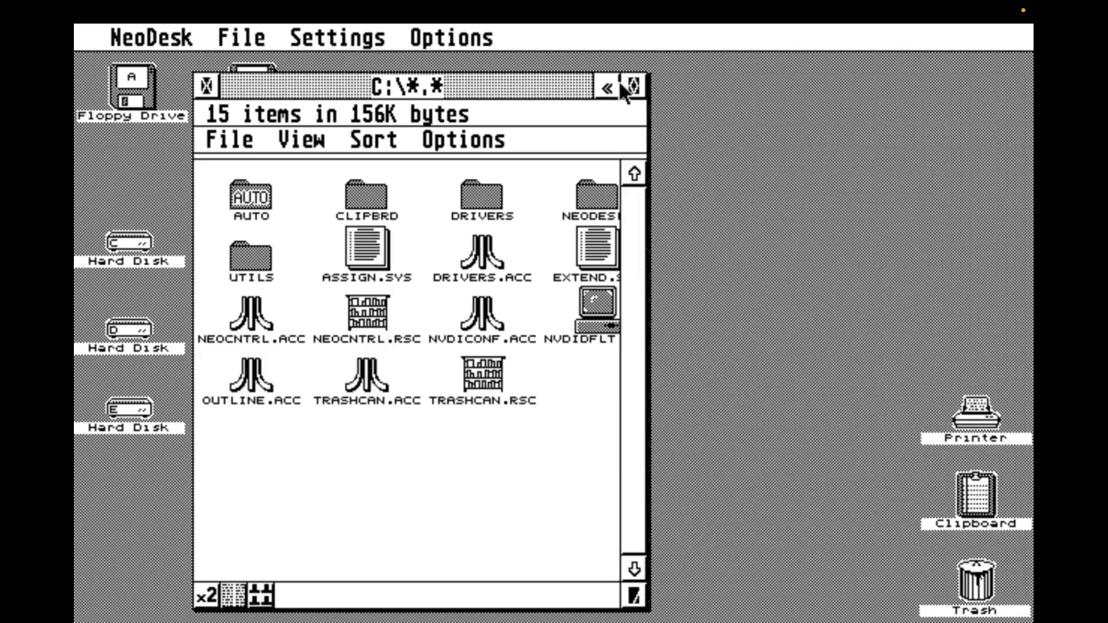
# Step: Toggle text view and back, select all 15 items, and open the DRIVERS and CLIPBRD folder windows
pyautogui.click(233, 595)
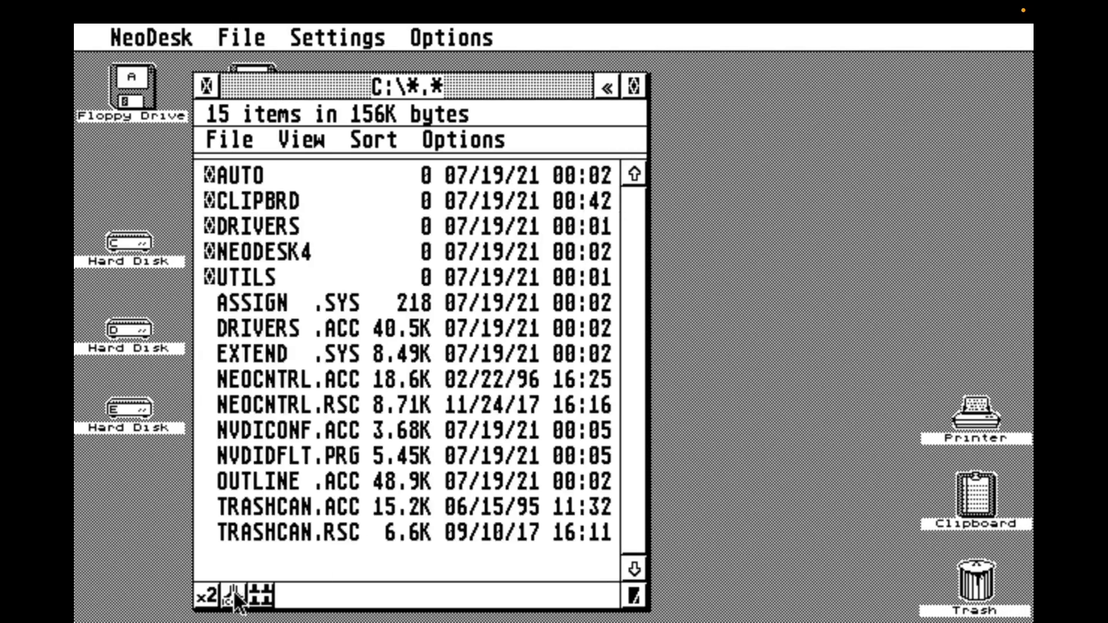
pyautogui.click(233, 594)
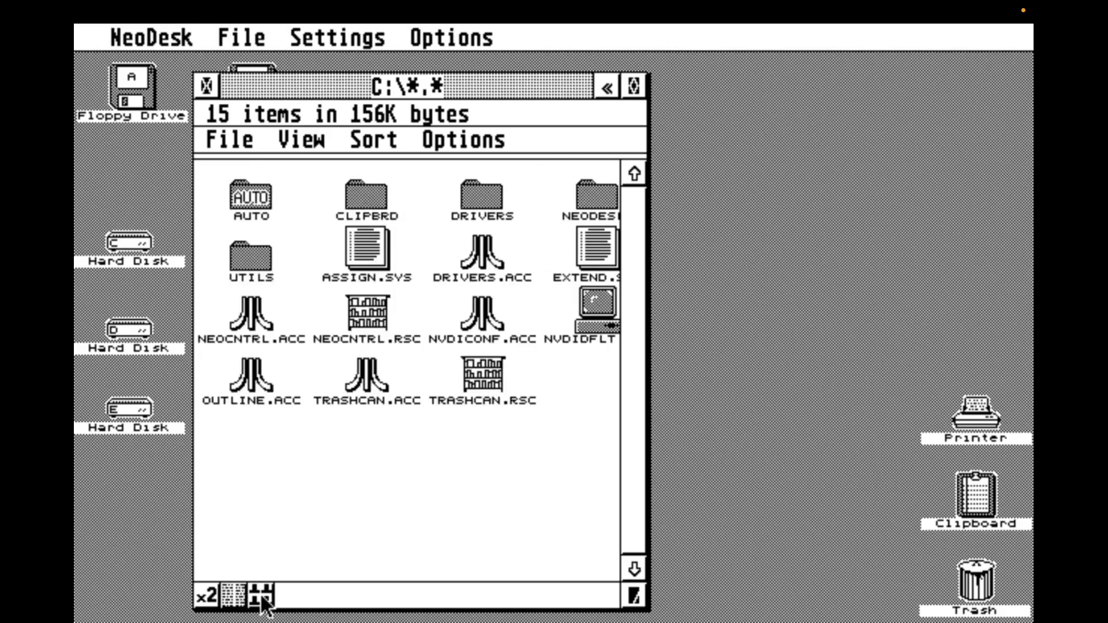
pyautogui.click(262, 596)
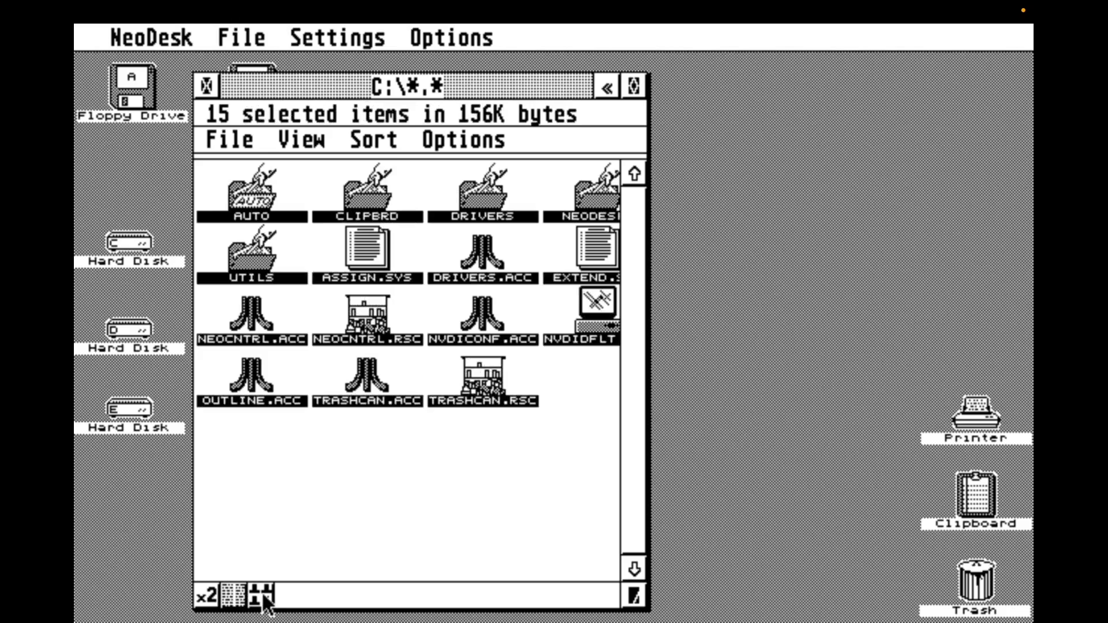
pyautogui.press('Return')
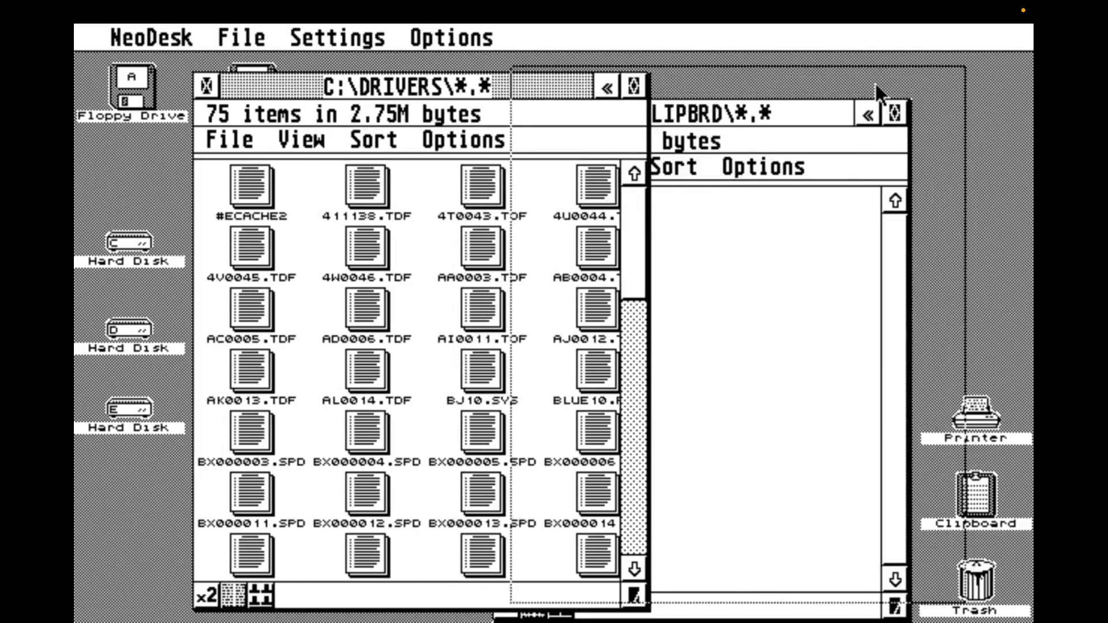
pyautogui.moveTo(876, 86); pyautogui.dragTo(877, 92)
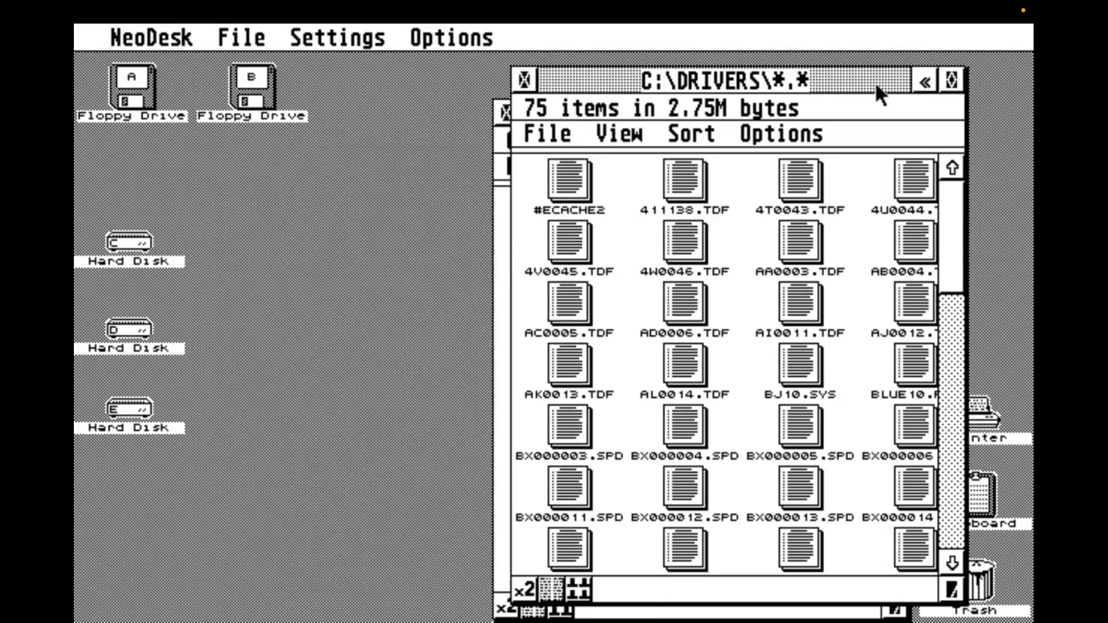
pyautogui.click(929, 80)
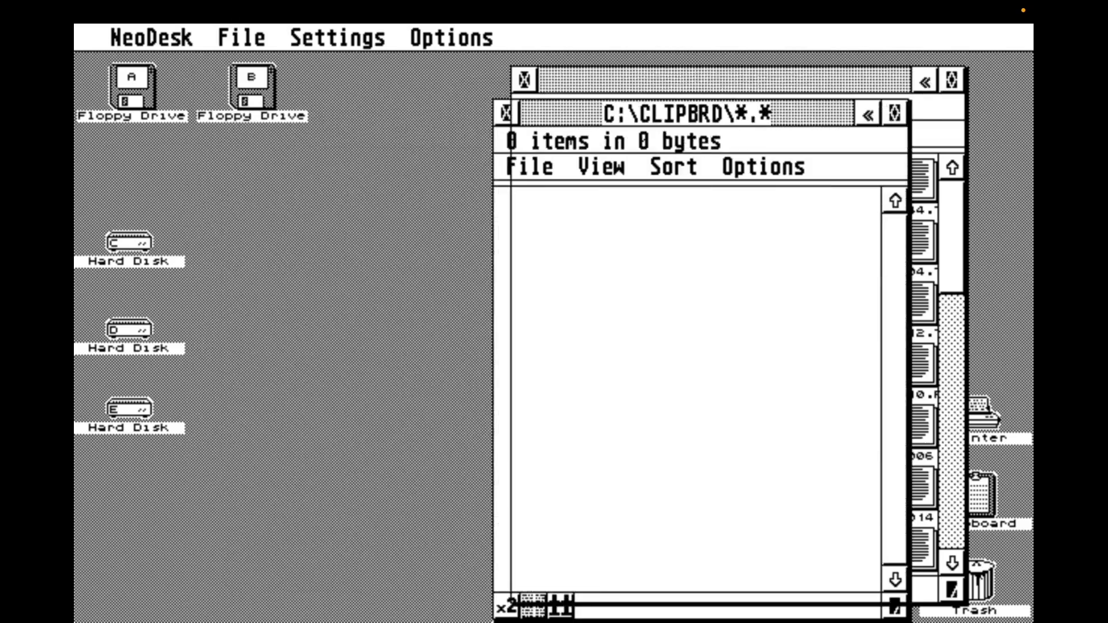
pyautogui.click(868, 113)
# Step: Close the folder windows back to C:\*.* and browse the File, View, Sort and Options menus
pyautogui.click(926, 80)
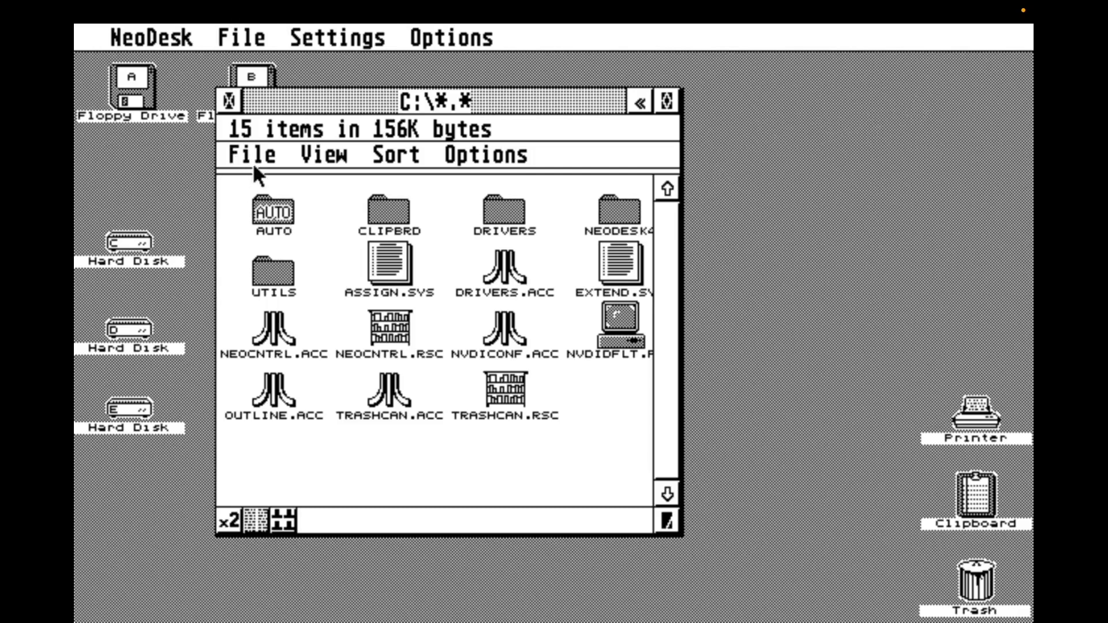
pyautogui.click(253, 165)
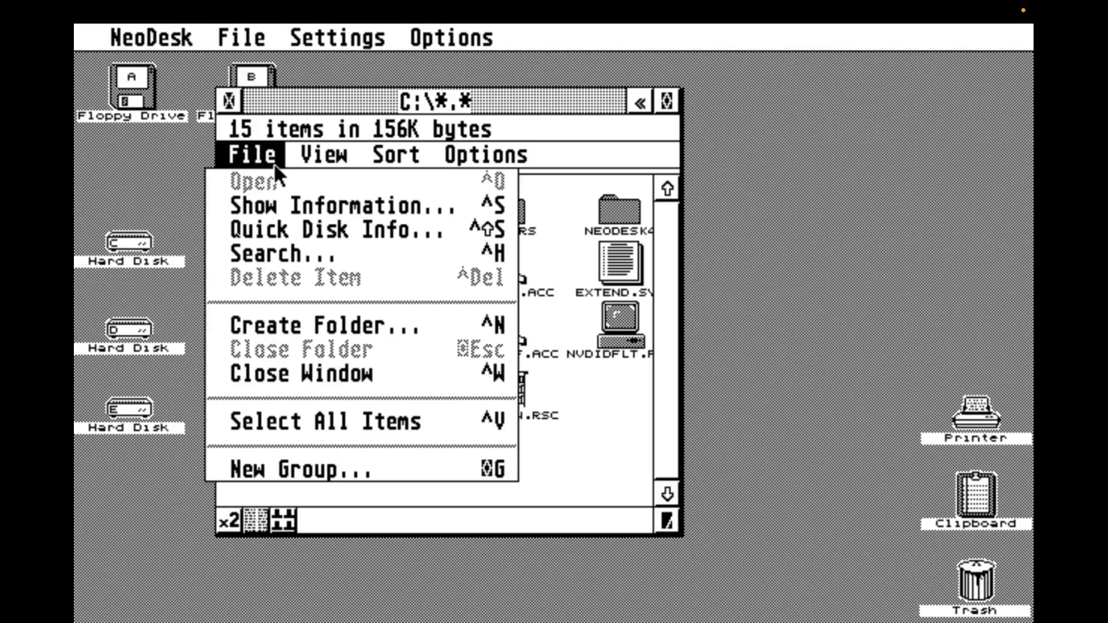
pyautogui.moveTo(320, 163)
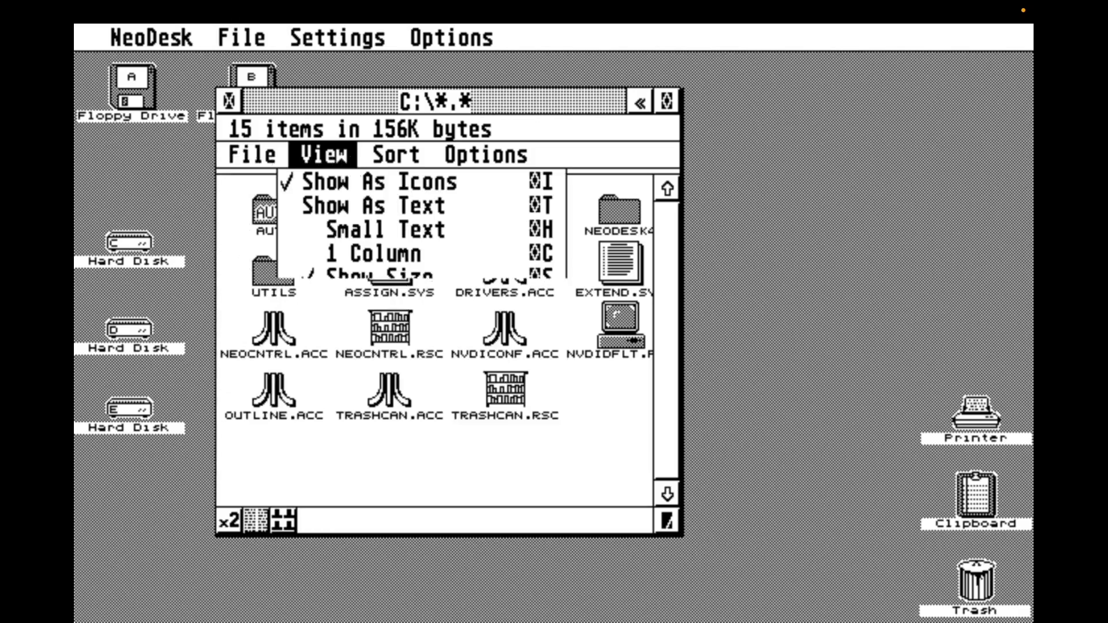
pyautogui.moveTo(386, 154)
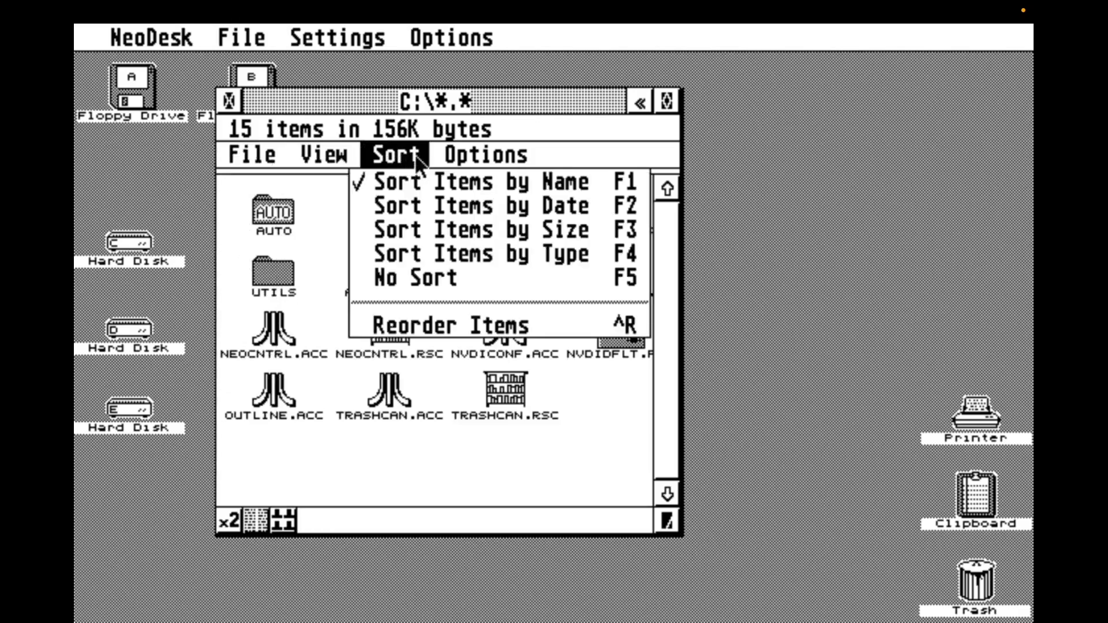
pyautogui.moveTo(462, 157)
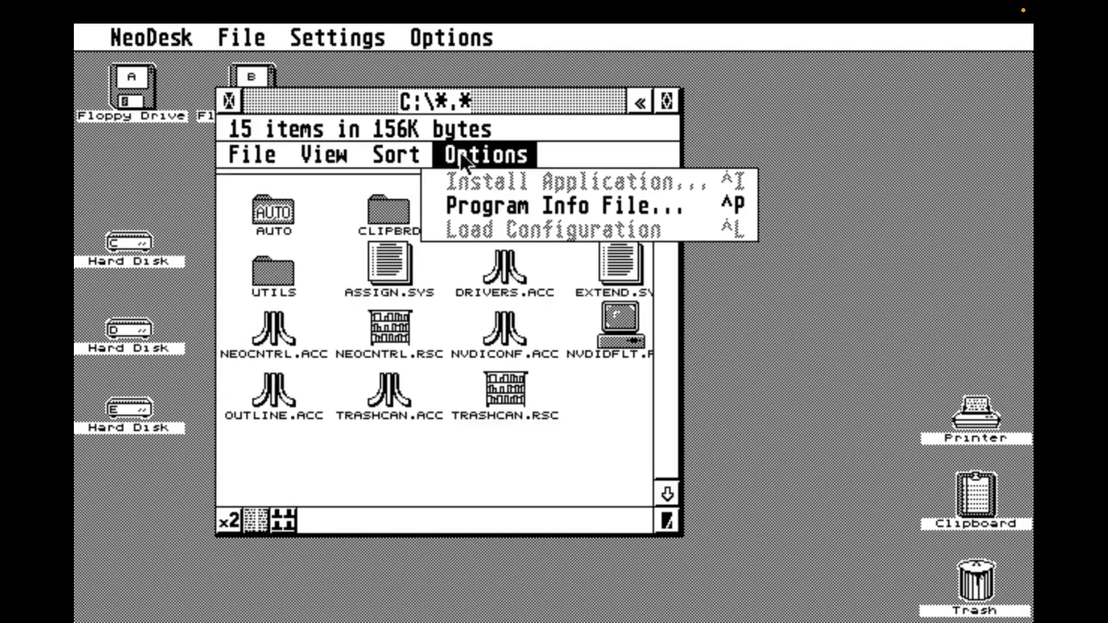
pyautogui.moveTo(256, 166)
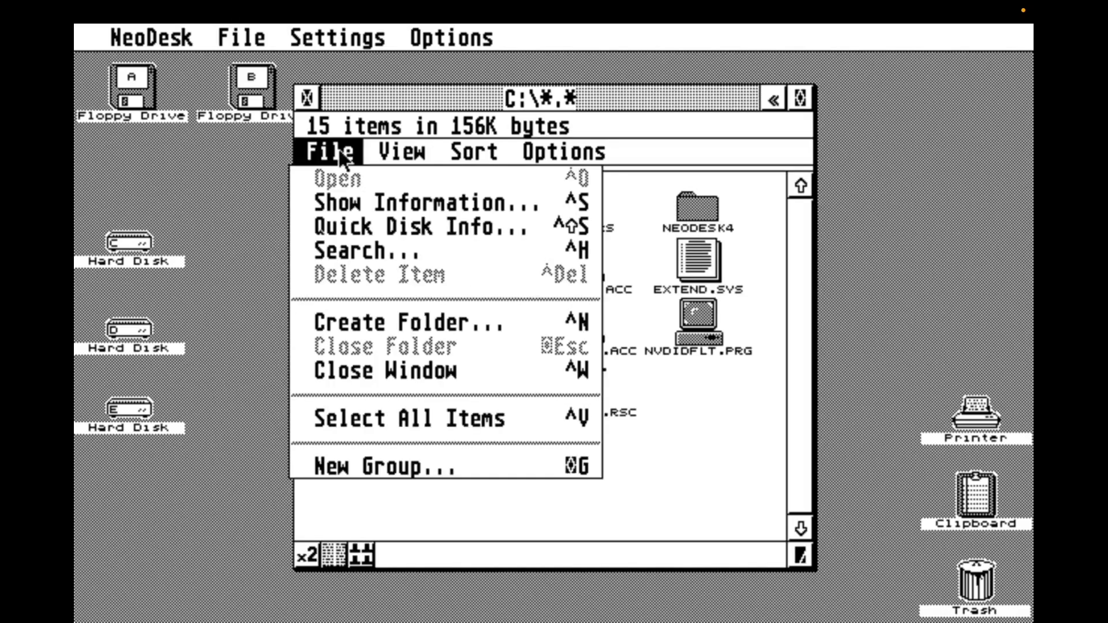
# Step: Create group STUFF.GRP named 'My Stuff' with description 'All my fav stuff'
pyautogui.click(362, 466)
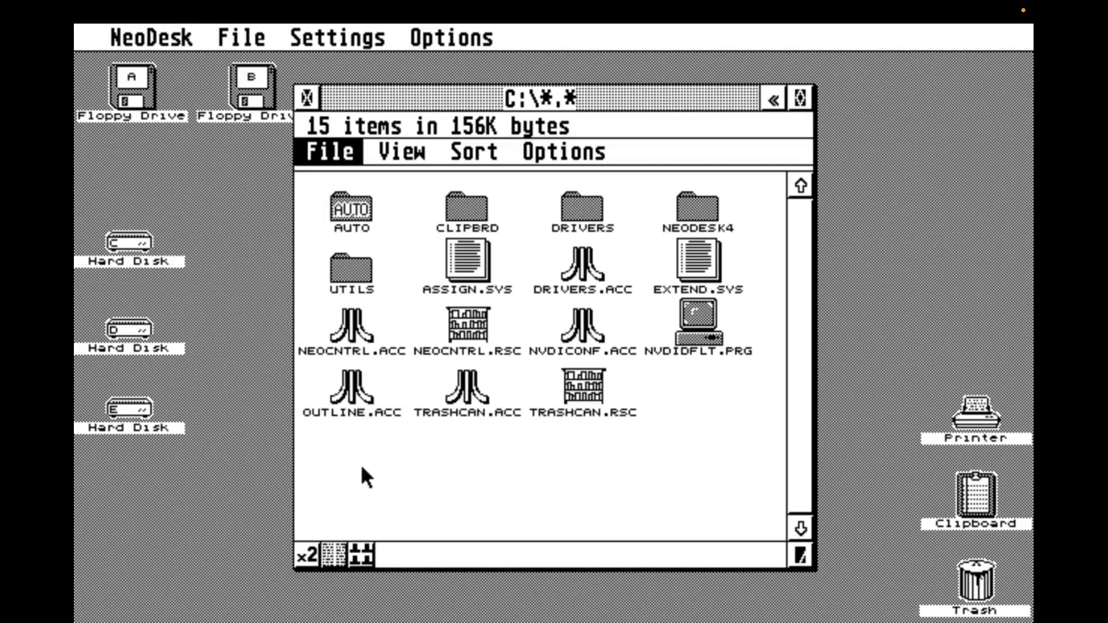
pyautogui.write('STUFF')
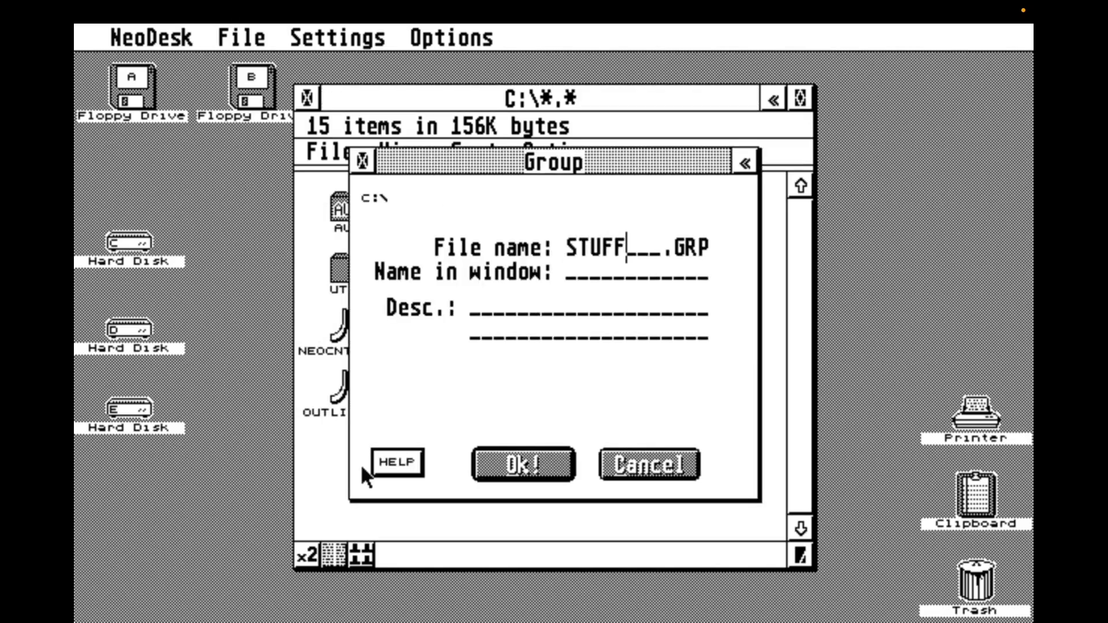
pyautogui.press('Tab')
pyautogui.write('My Stuff')
pyautogui.press('Tab')
pyautogui.write('All my fav stu')
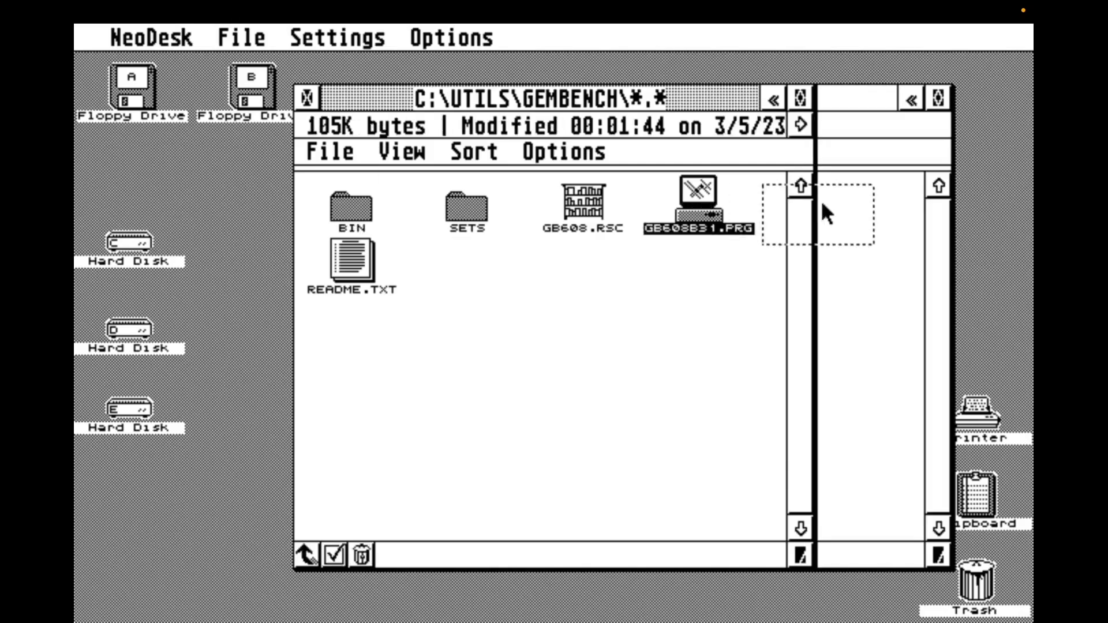
# Step: Add GB608B31.PRG and NVDICONF.ACC to My Stuff, then reopen the group and select NVDICONF.ACC
pyautogui.moveTo(821, 199); pyautogui.dragTo(825, 208)
pyautogui.click(308, 98)
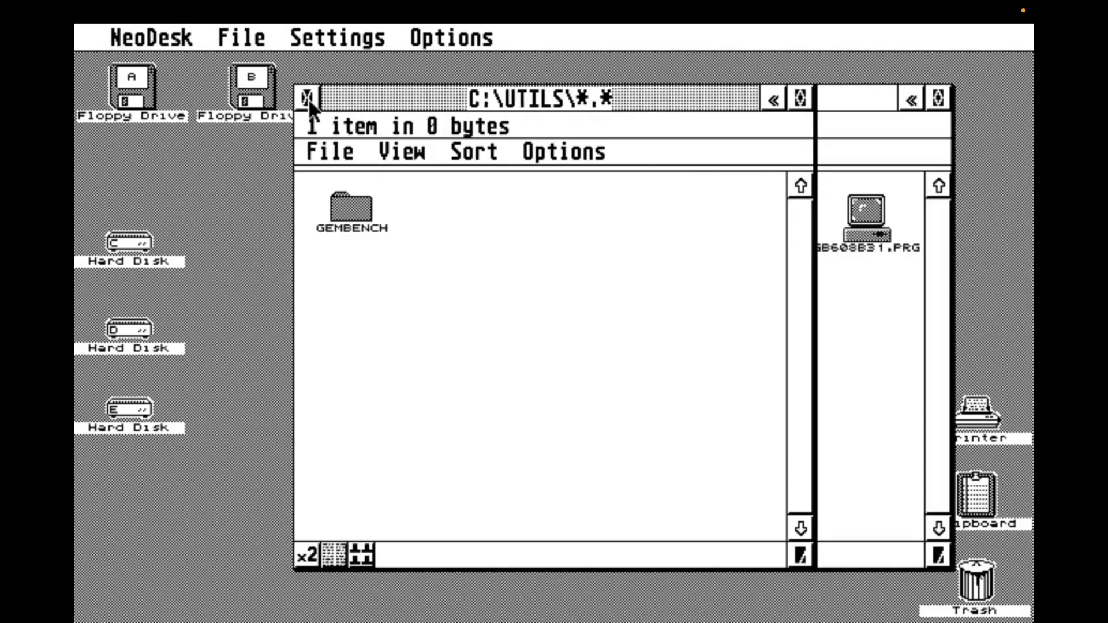
pyautogui.click(308, 99)
pyautogui.moveTo(699, 329); pyautogui.dragTo(864, 312)
pyautogui.click(863, 313)
pyautogui.click(444, 98)
pyautogui.doubleClick(356, 320)
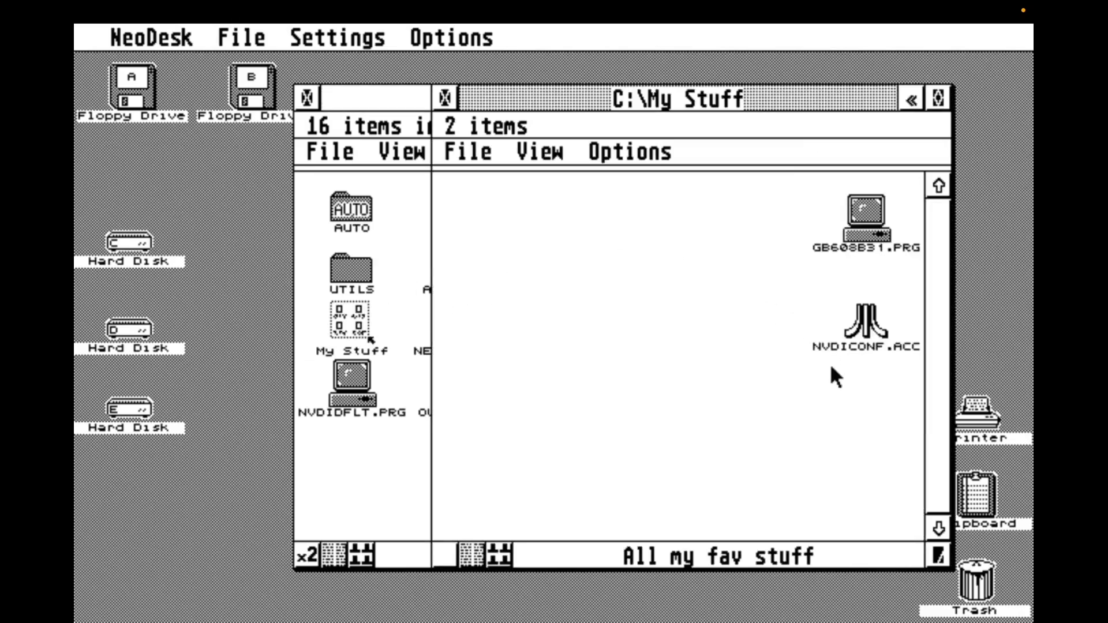
pyautogui.click(866, 336)
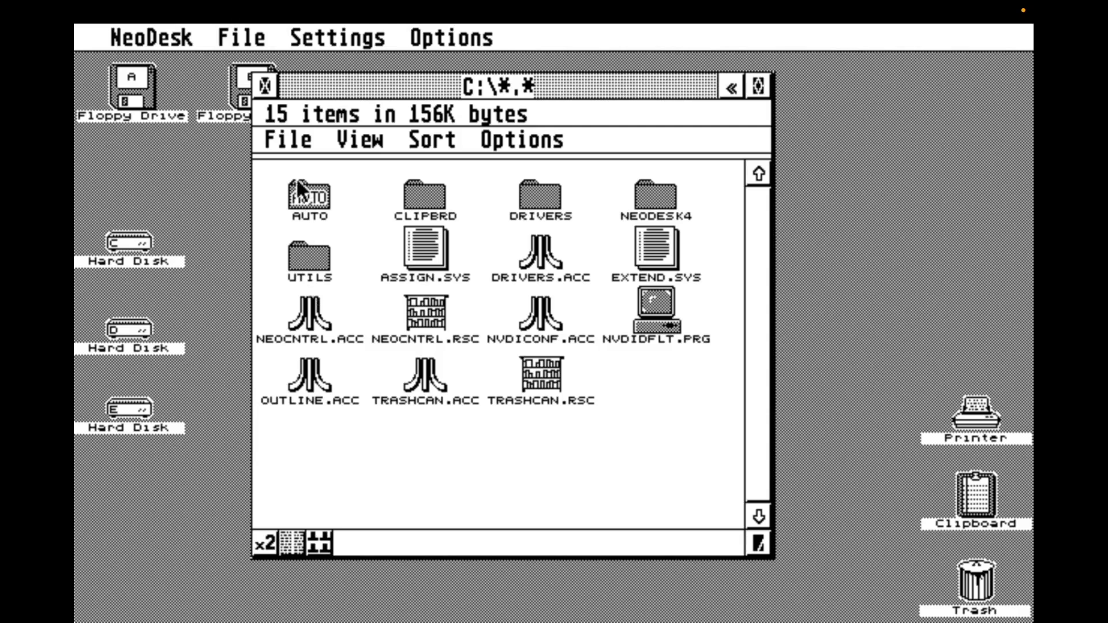
# Step: Search drive C for *.PRG, *.TOS and *.ACC files, collecting the 18 matches in a group
pyautogui.click(297, 139)
pyautogui.click(309, 235)
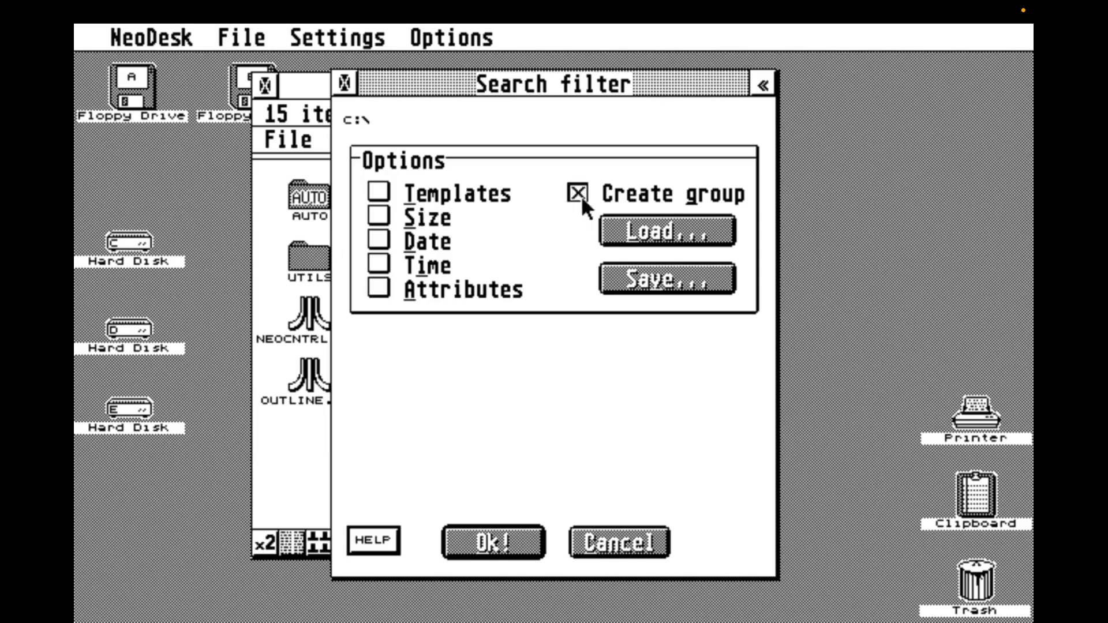
pyautogui.click(382, 189)
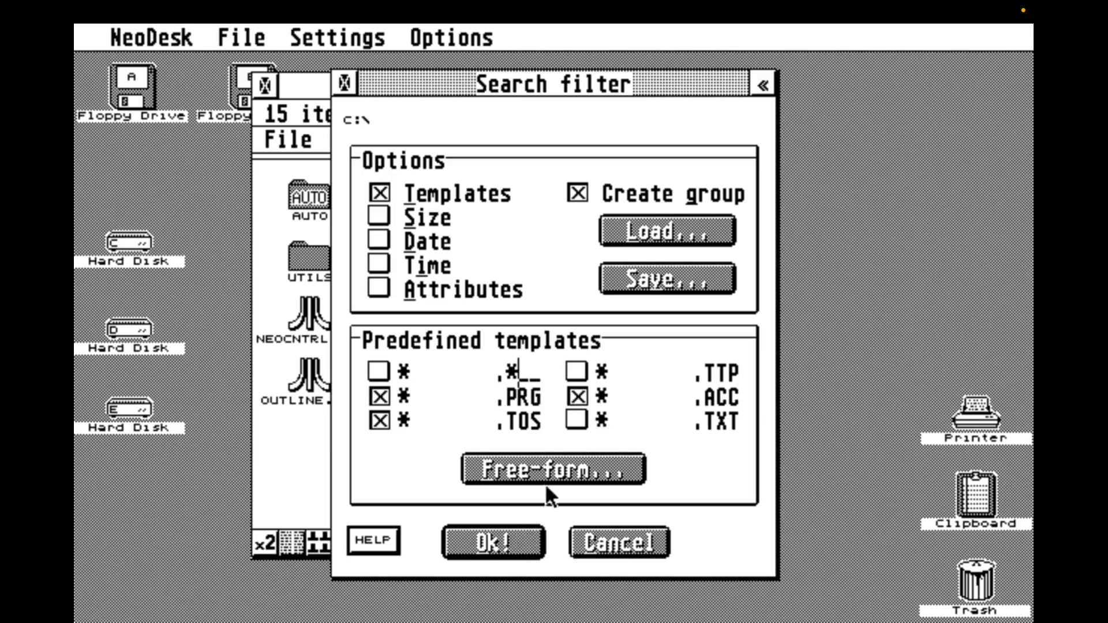
pyautogui.click(517, 538)
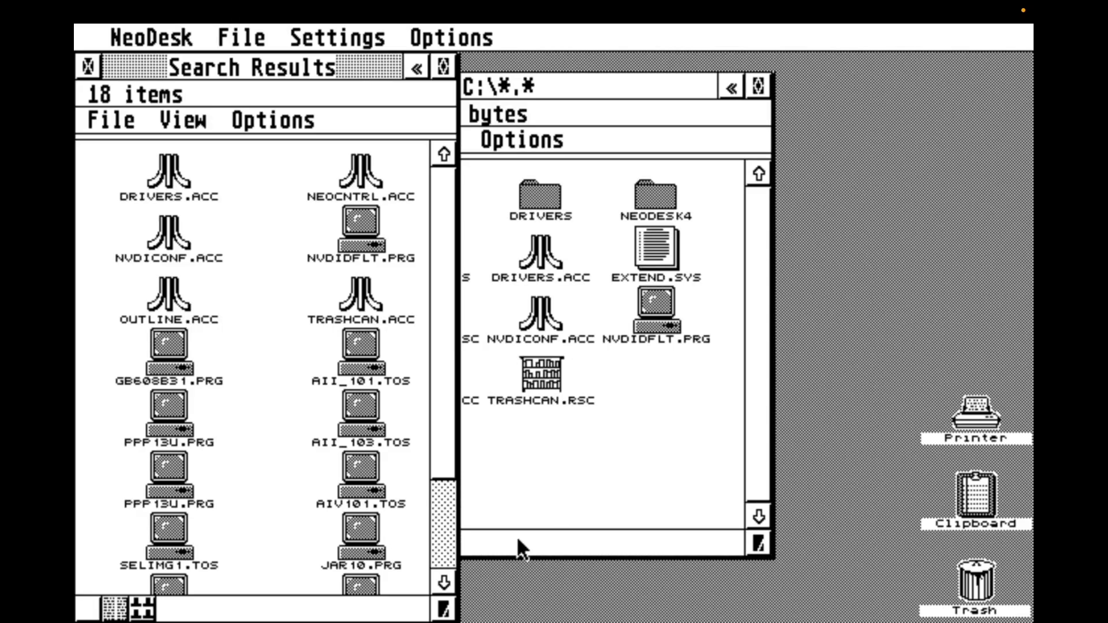
pyautogui.click(448, 522)
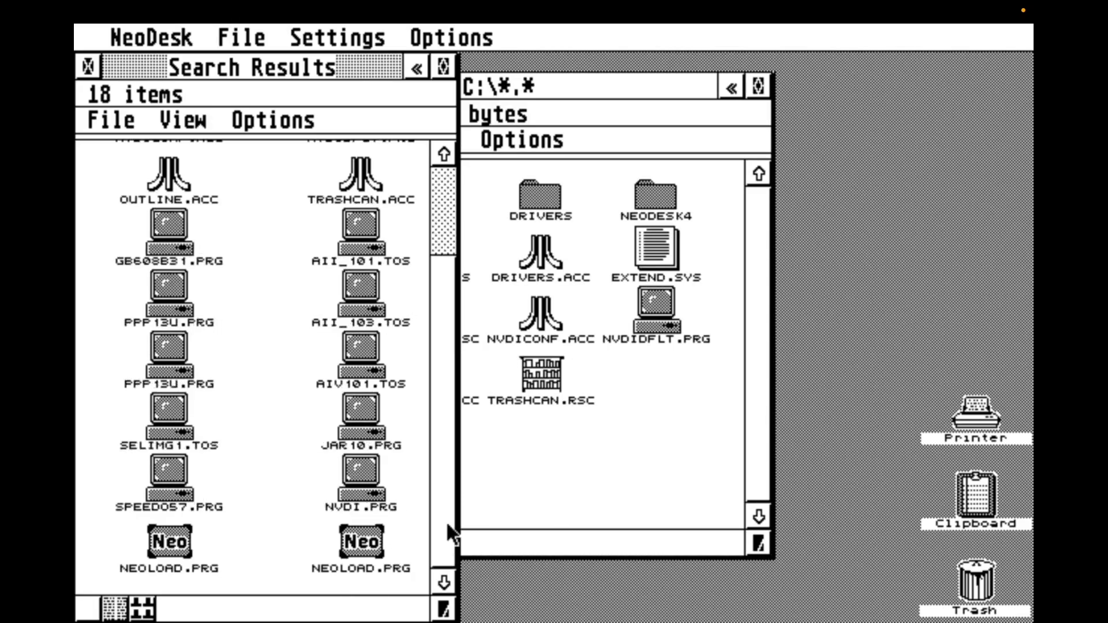
pyautogui.click(447, 523)
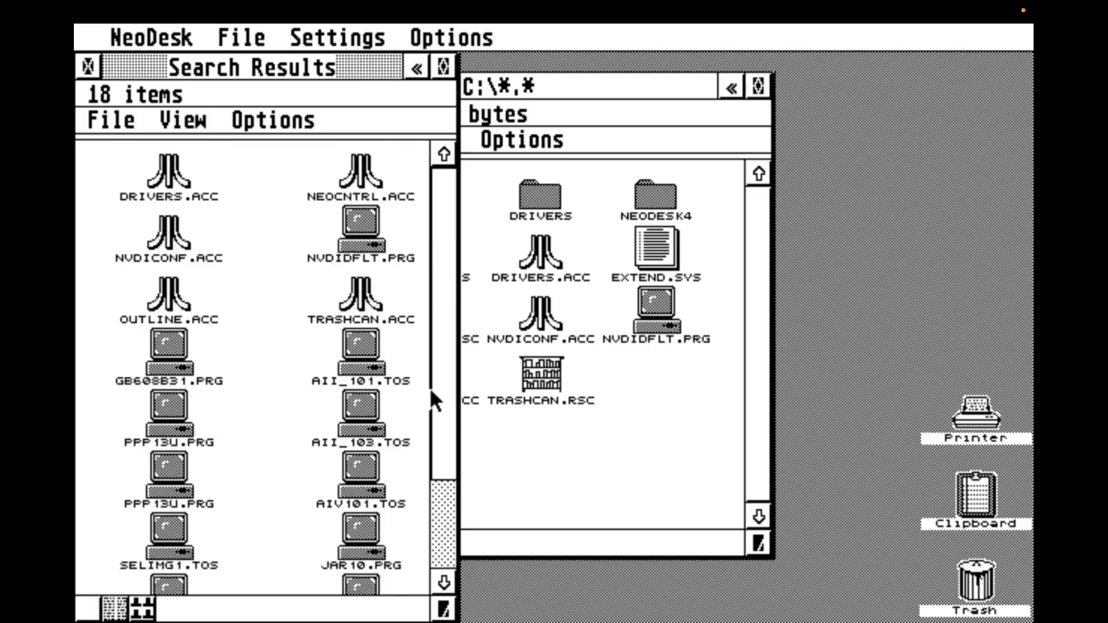
# Step: Close the Search Results group window without saving the changed group
pyautogui.click(91, 58)
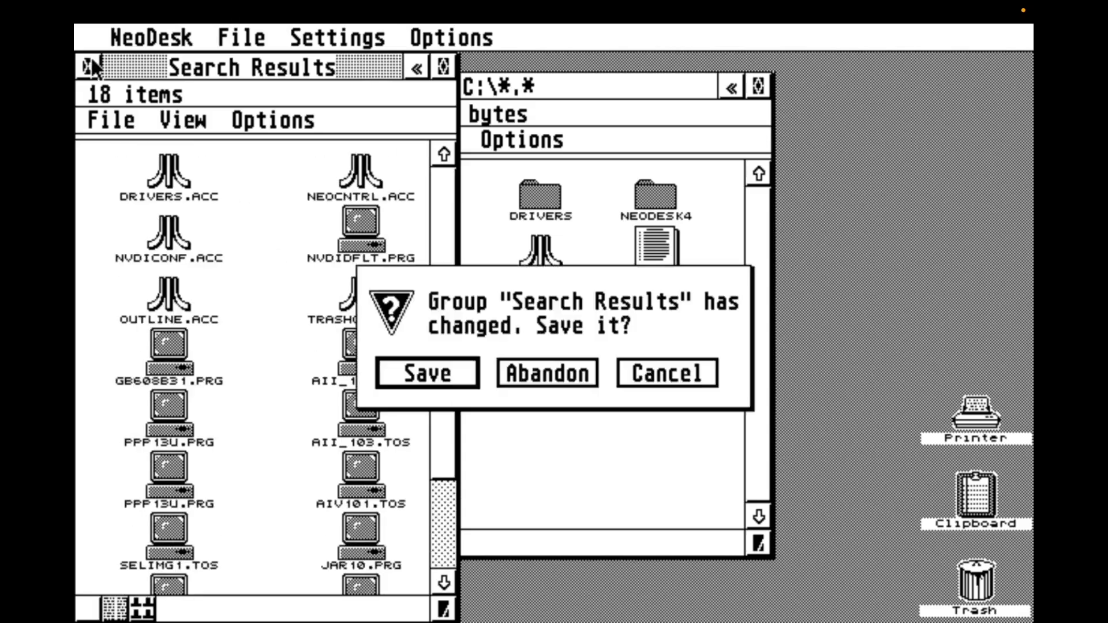
pyautogui.click(454, 376)
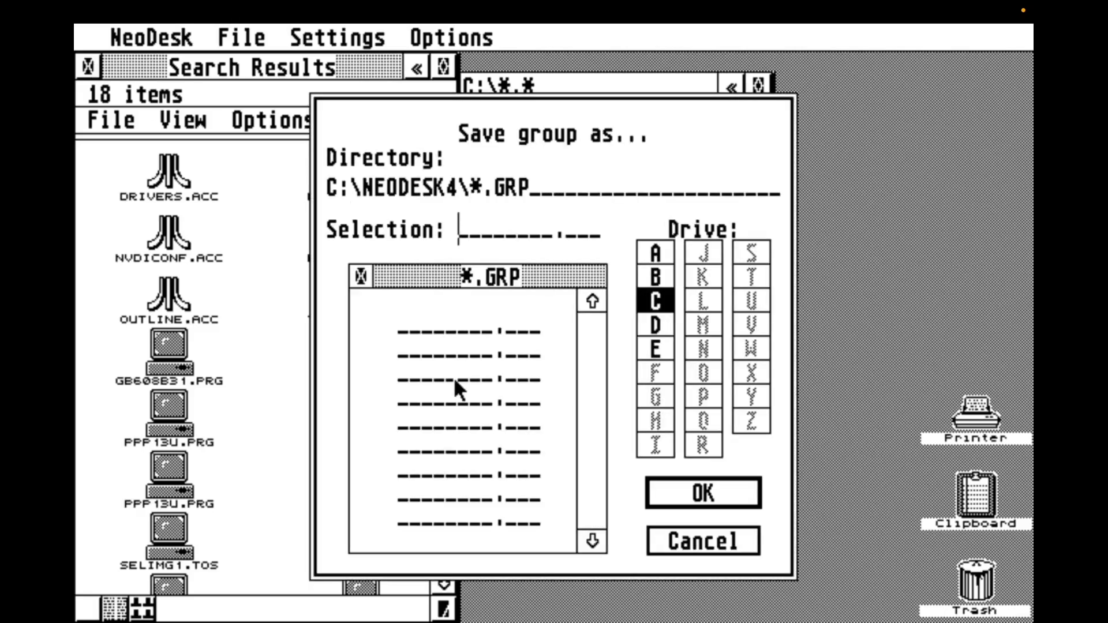
pyautogui.click(735, 550)
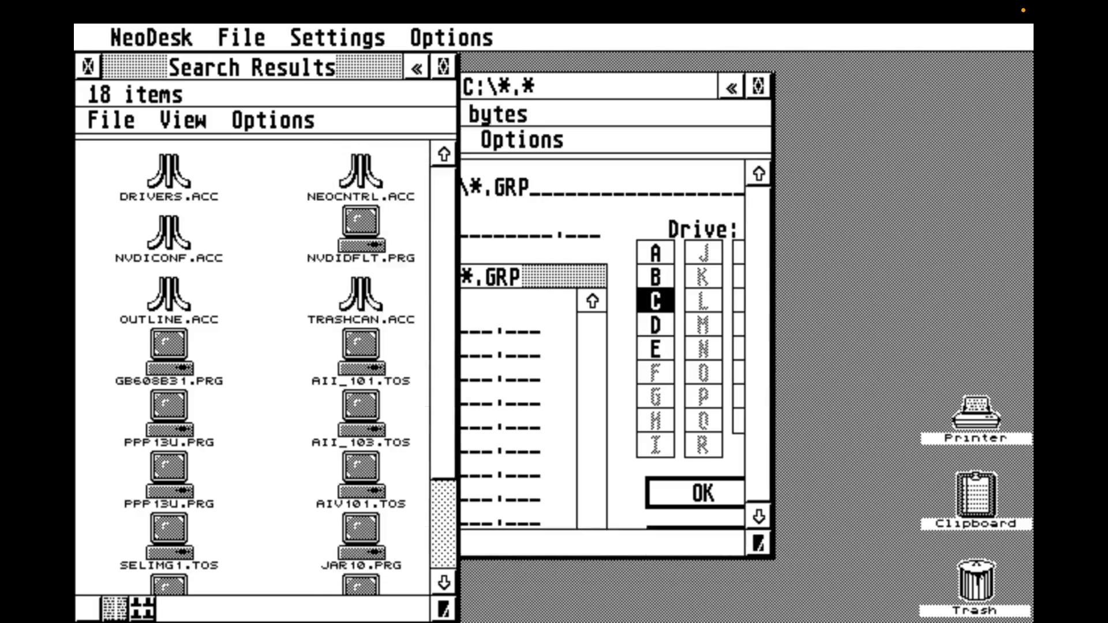
pyautogui.click(444, 67)
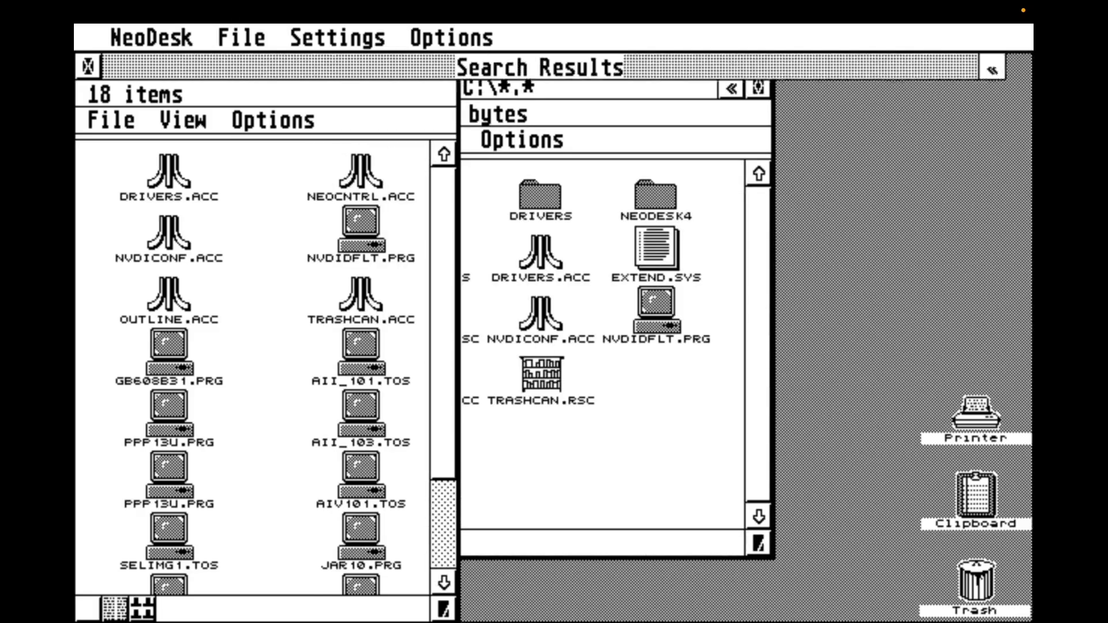
pyautogui.click(1019, 68)
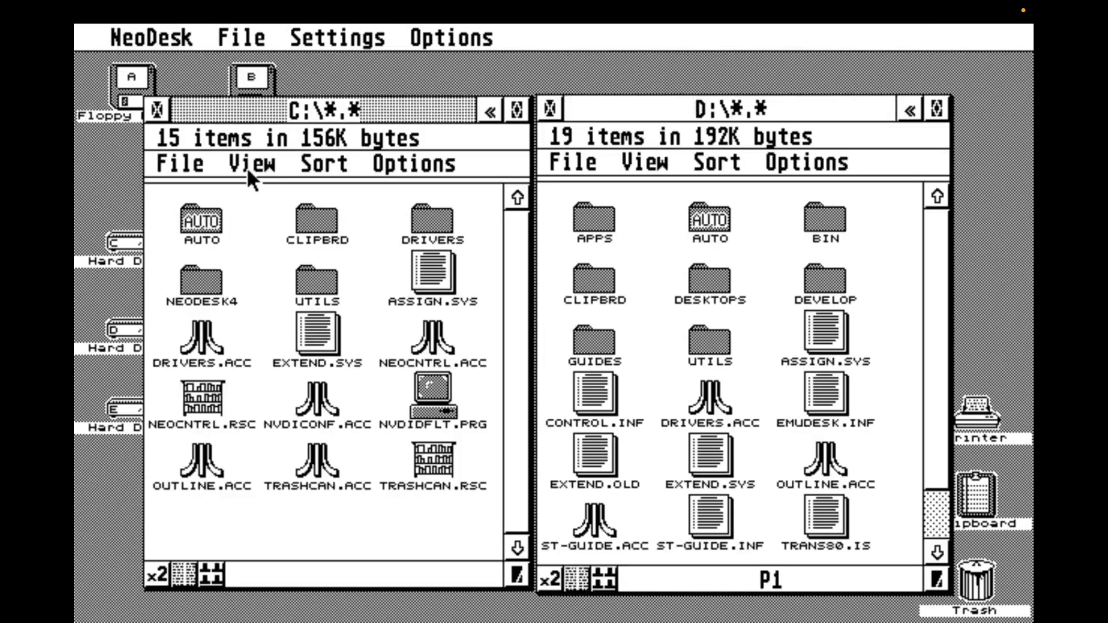
pyautogui.click(248, 167)
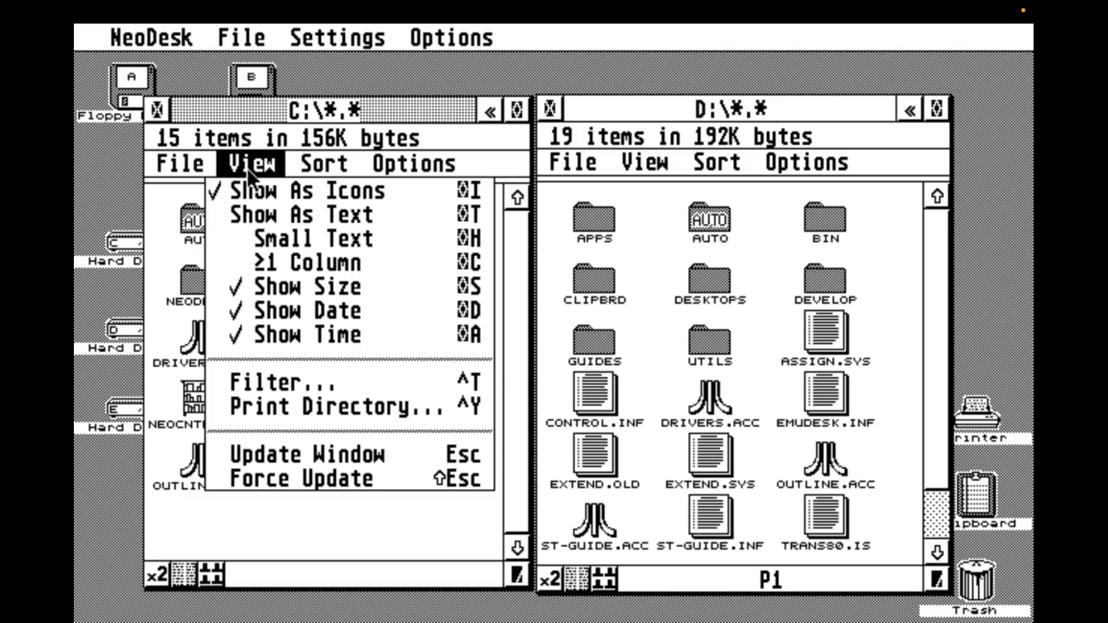
# Step: Show drive C's files as text, close the D:\ window and widen drive C's window
pyautogui.click(260, 209)
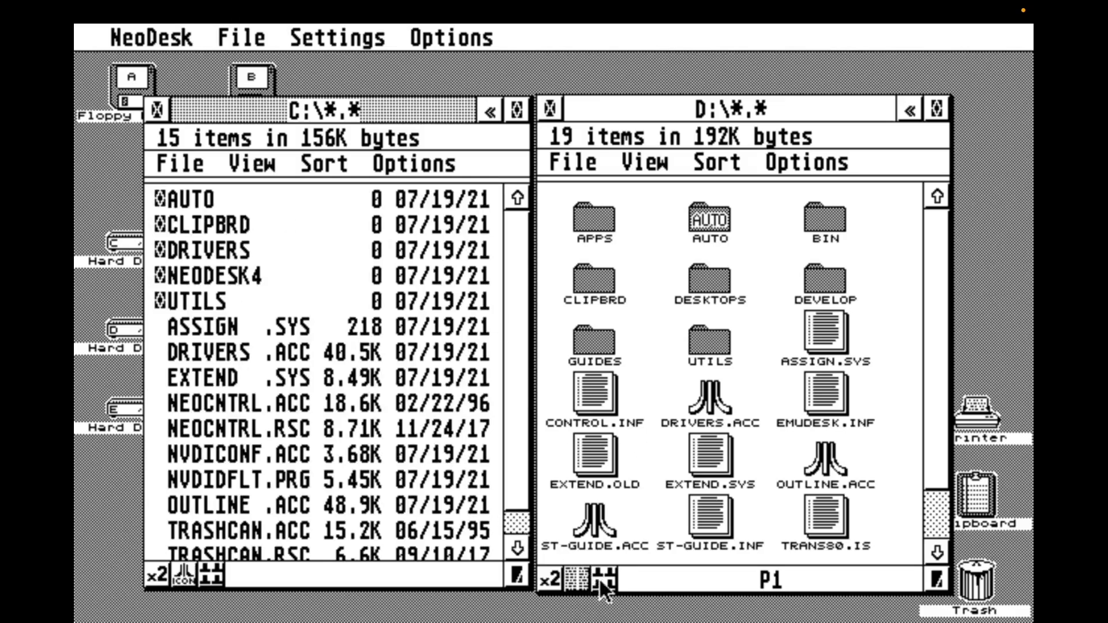
pyautogui.click(582, 582)
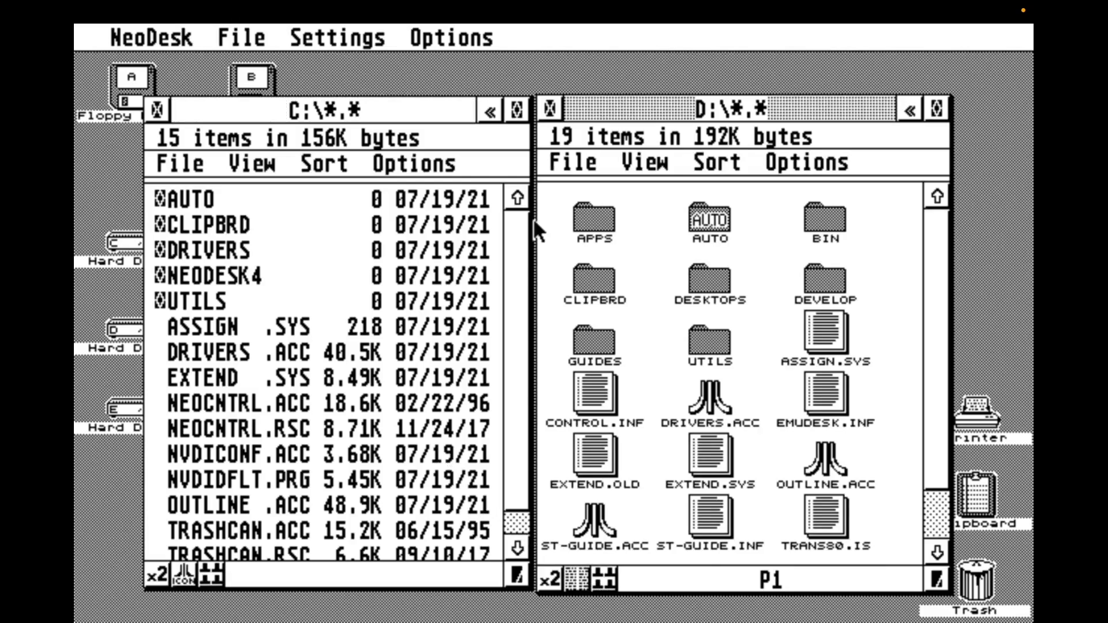
pyautogui.click(549, 104)
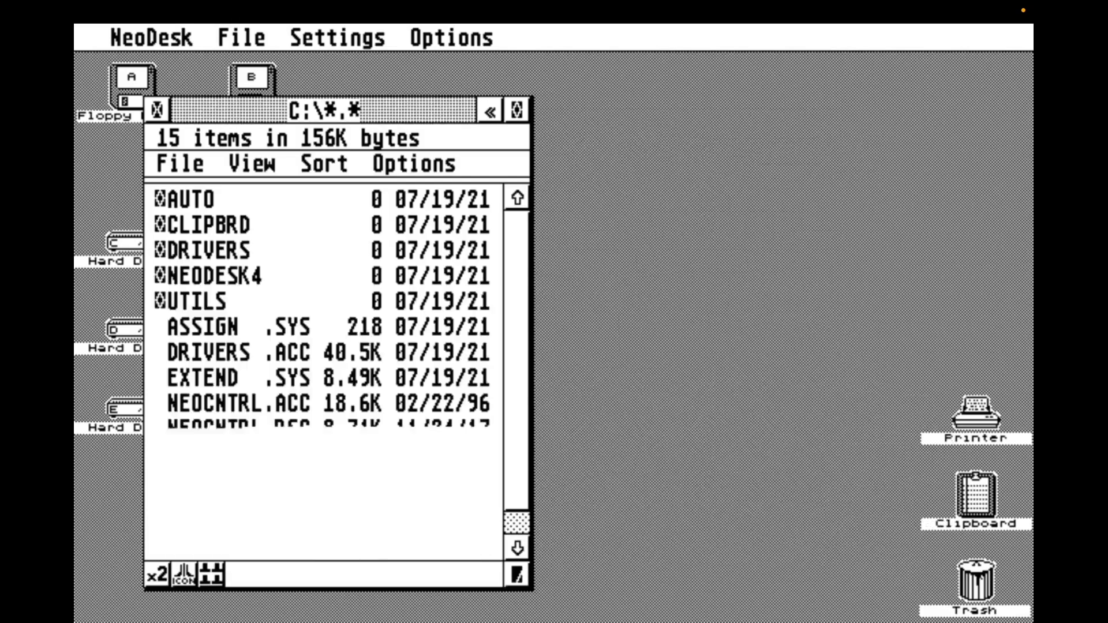
pyautogui.moveTo(517, 575); pyautogui.dragTo(929, 586)
# Step: Switch drive C's file list to small text and hide file dates and times
pyautogui.click(258, 164)
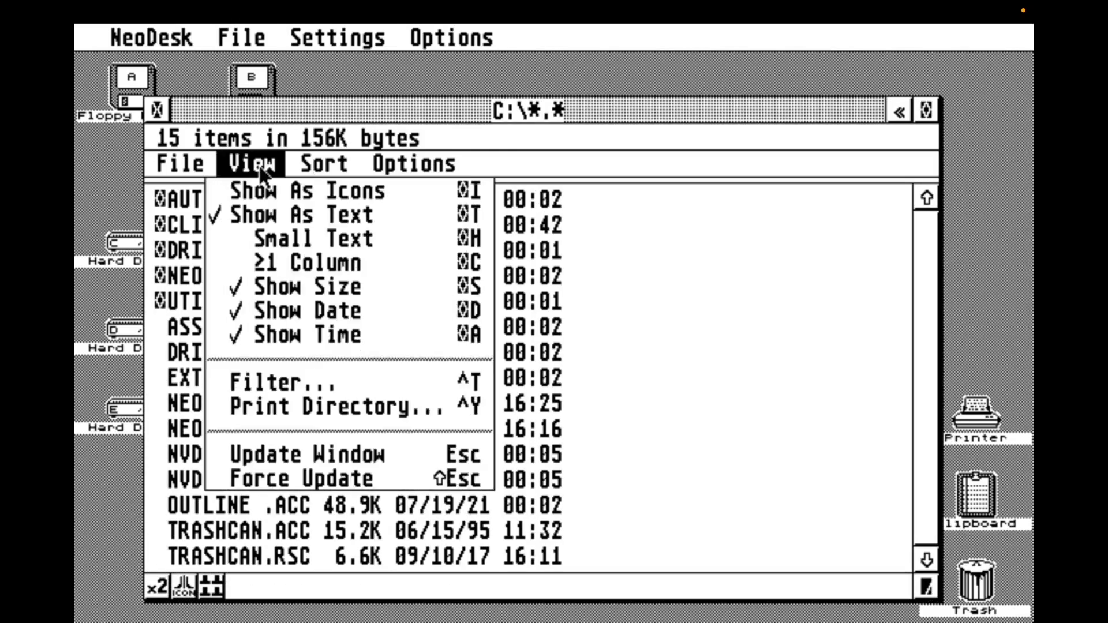
pyautogui.click(272, 237)
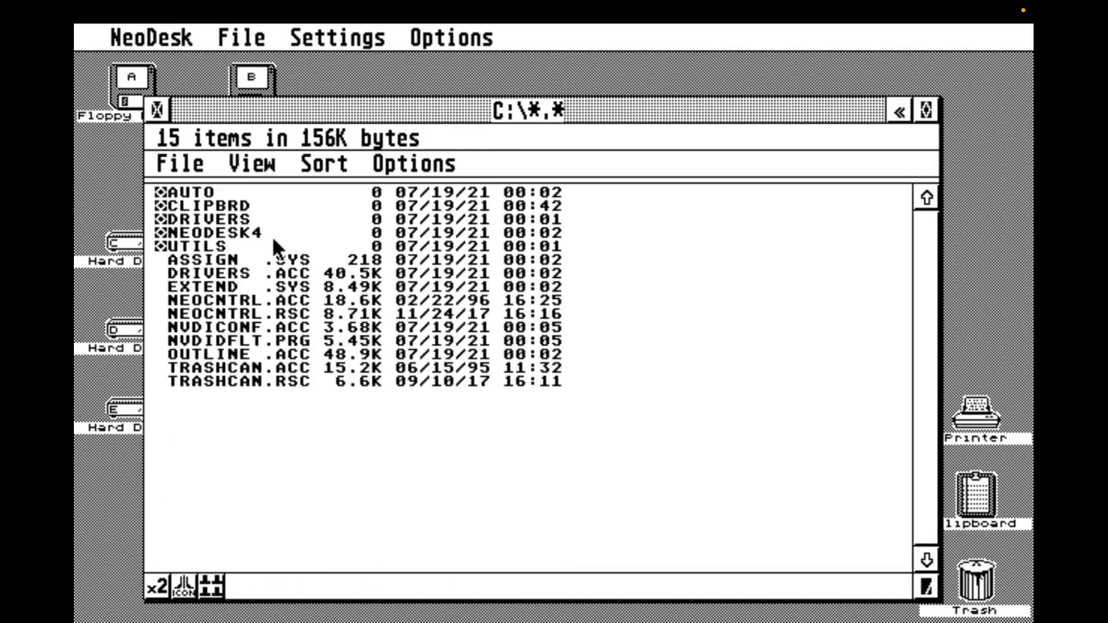
pyautogui.click(266, 164)
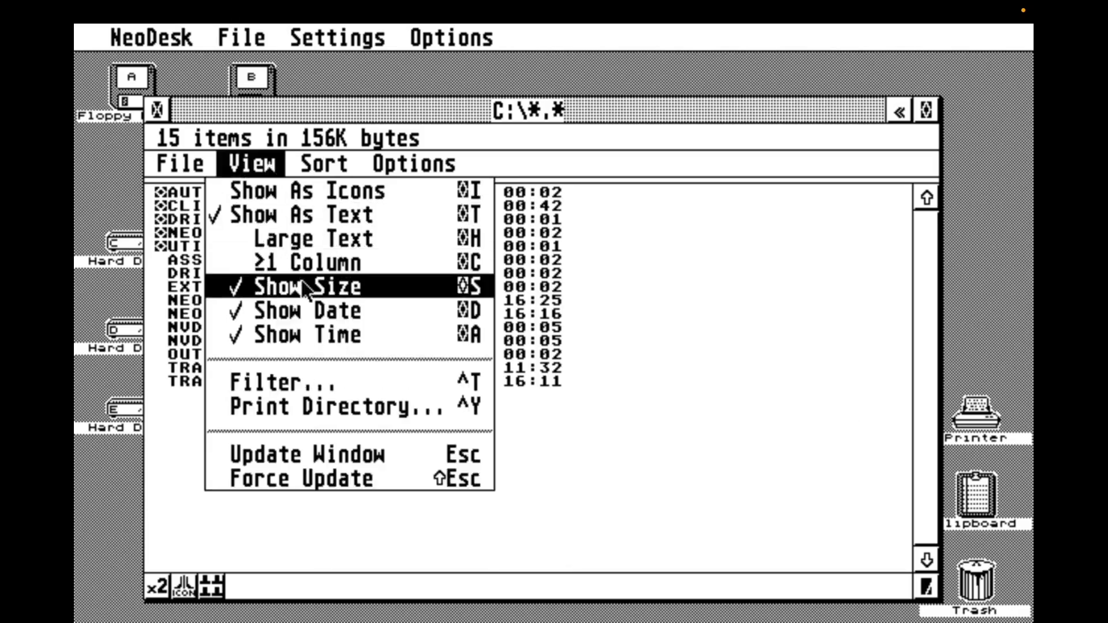
pyautogui.click(305, 309)
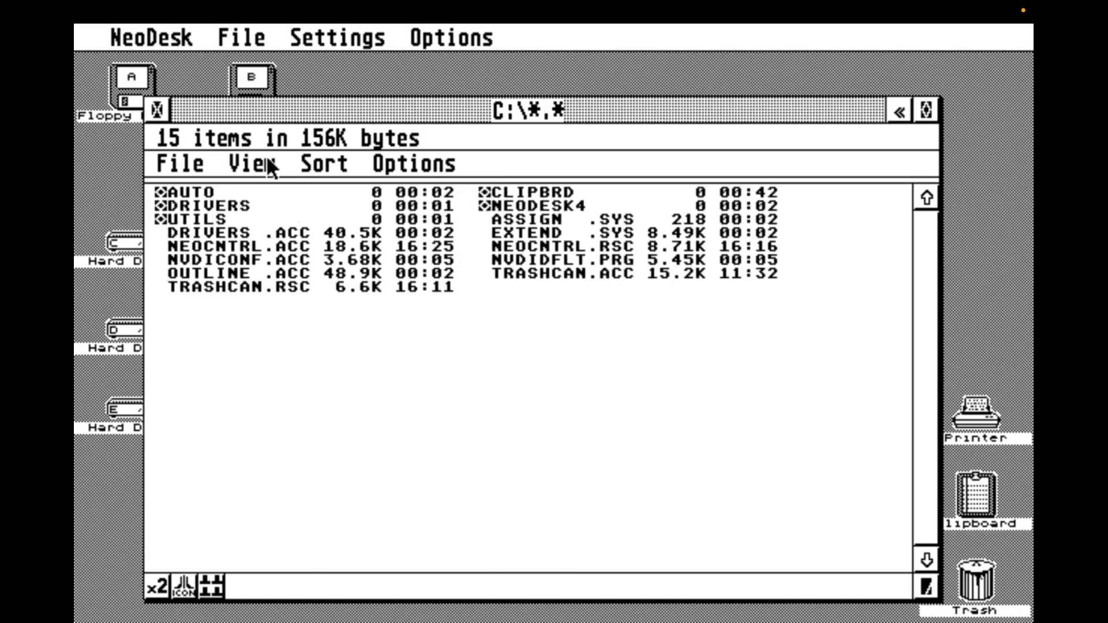
pyautogui.click(267, 161)
pyautogui.click(300, 328)
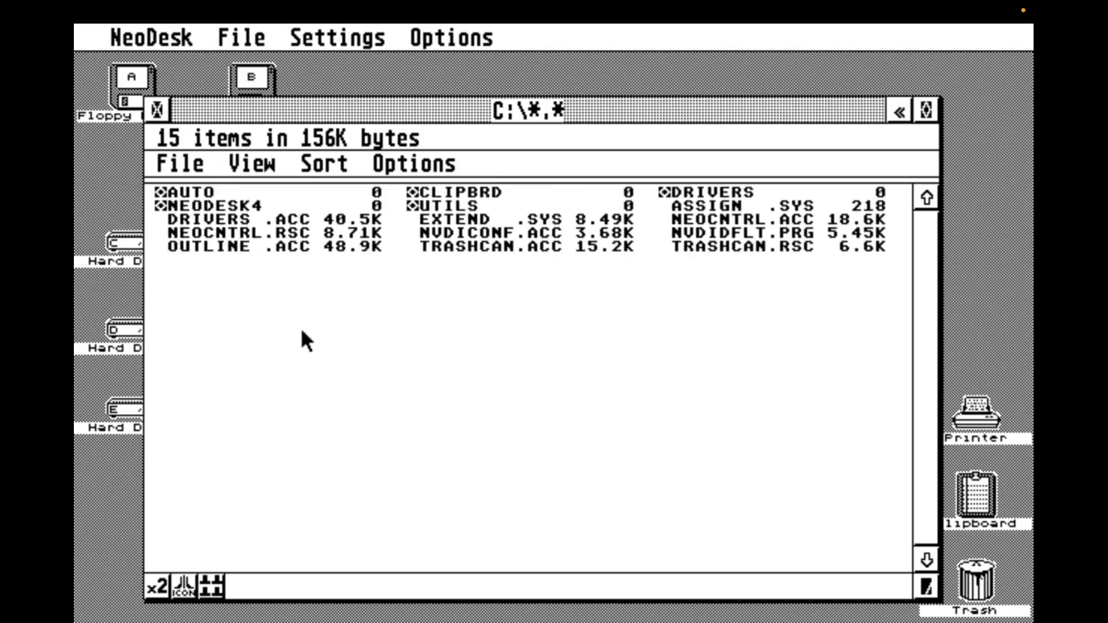
# Step: Apply the directory filter, then sort drive C's files by type and then by date
pyautogui.click(255, 164)
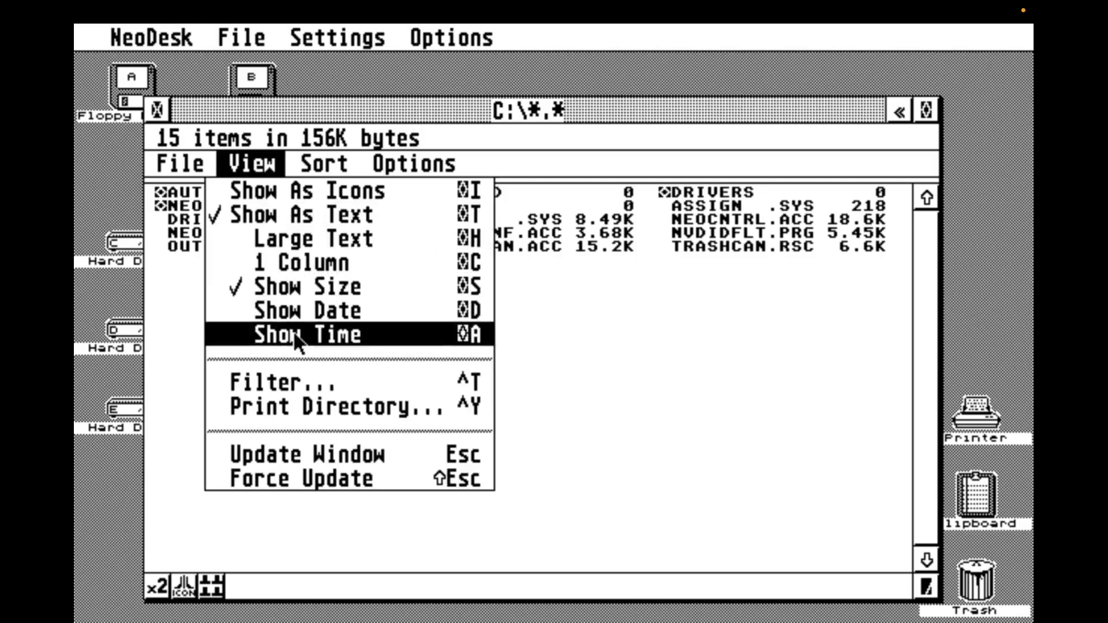
pyautogui.click(306, 382)
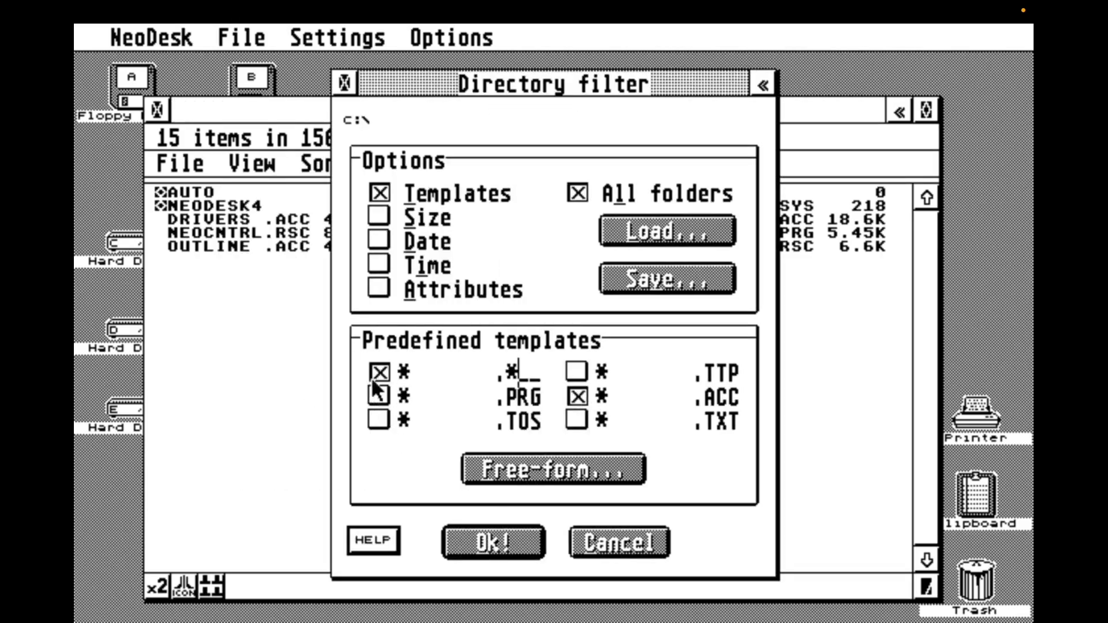
pyautogui.click(494, 542)
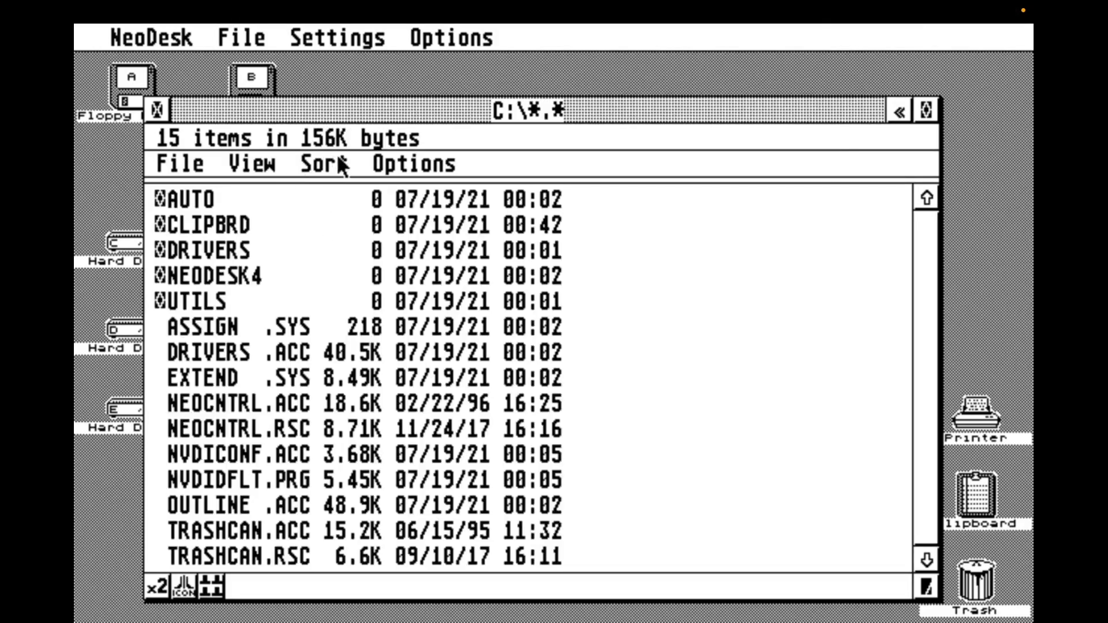
pyautogui.click(339, 157)
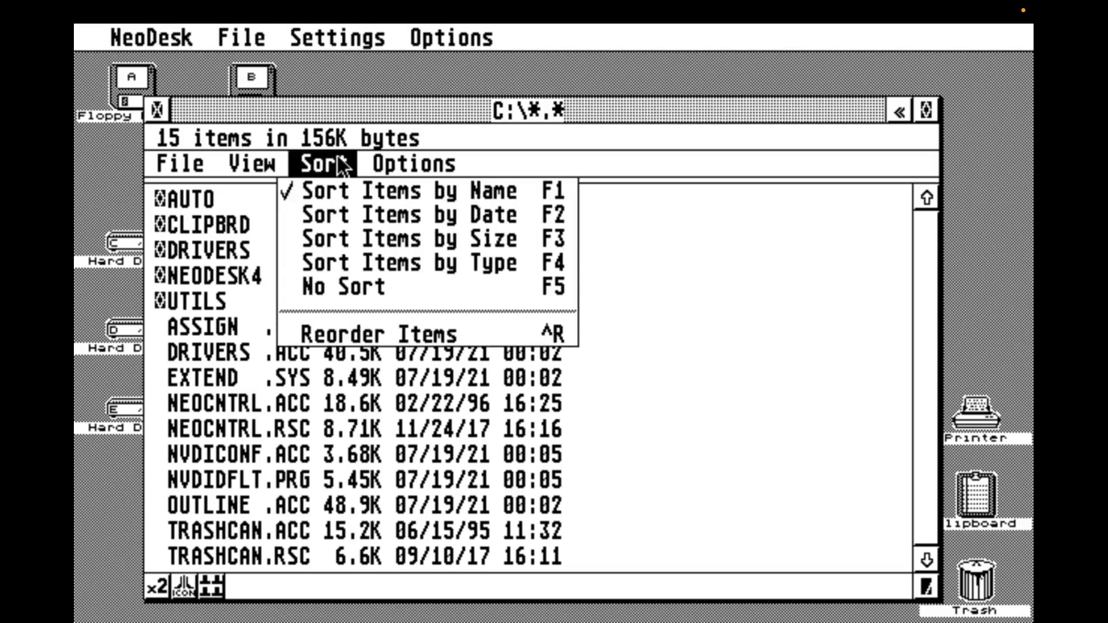
pyautogui.click(352, 215)
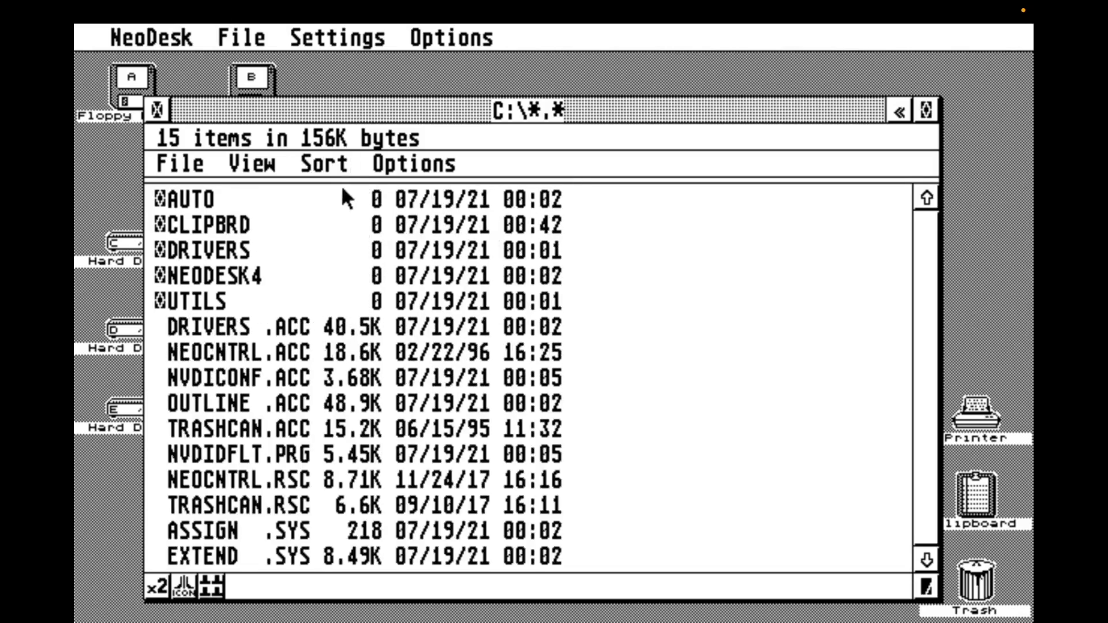
pyautogui.click(329, 160)
pyautogui.click(352, 215)
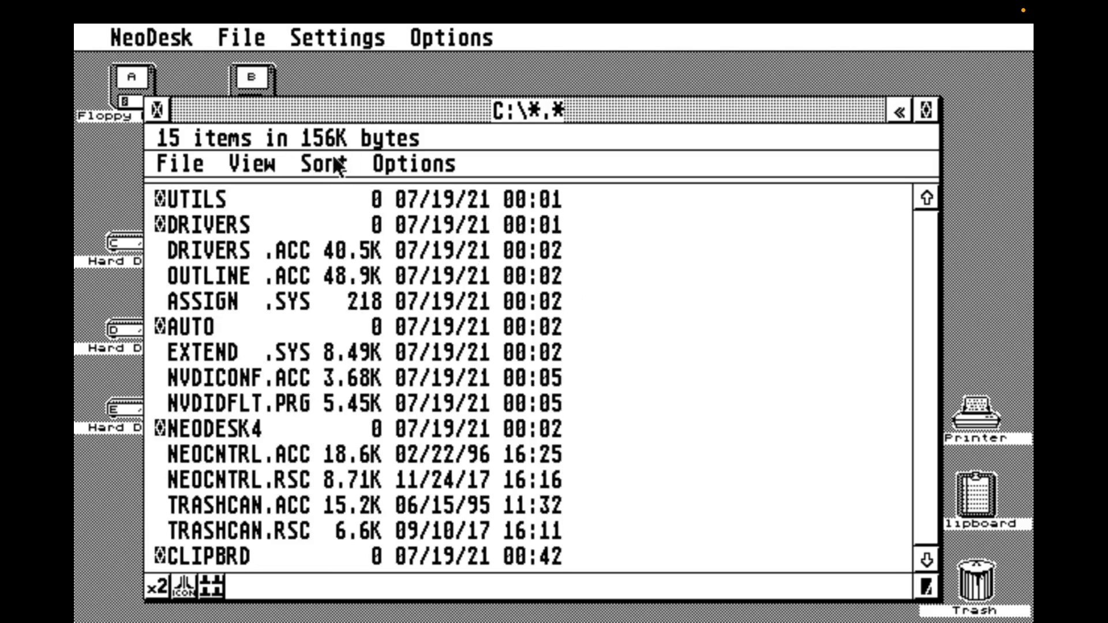
# Step: Close and reopen the drive C window, then open its AUTO folder
pyautogui.click(157, 110)
pyautogui.doubleClick(129, 246)
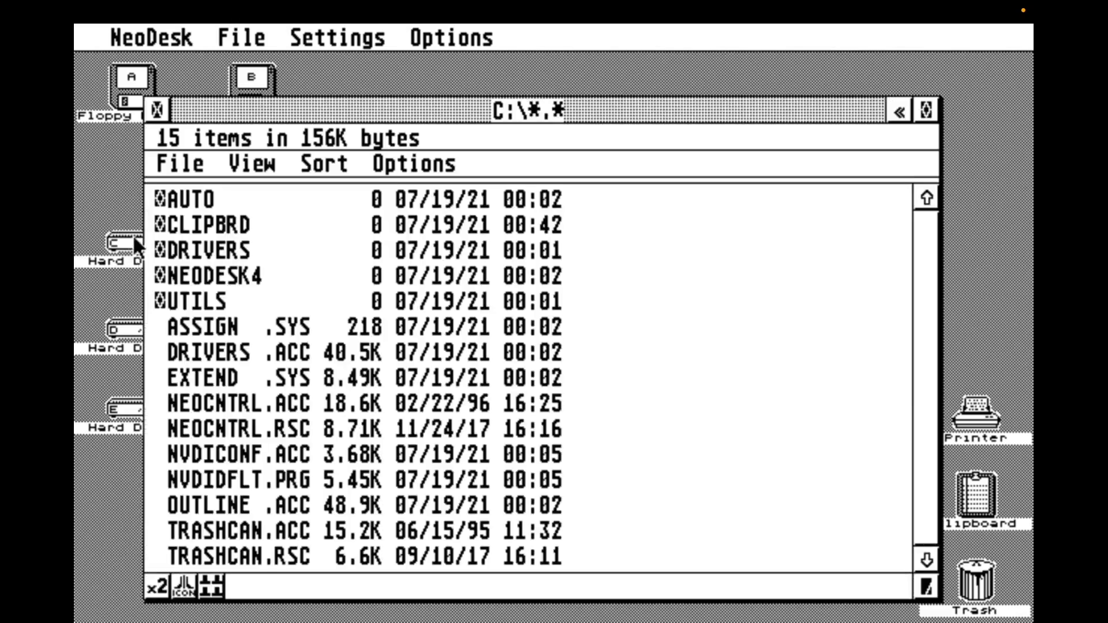
pyautogui.doubleClick(193, 200)
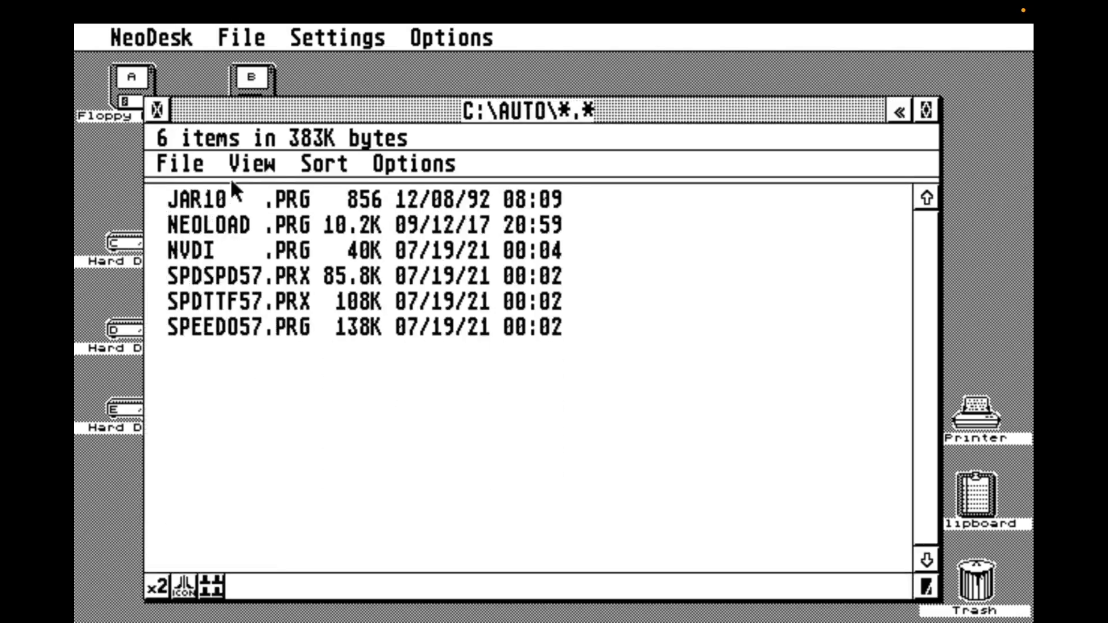
# Step: Turn on manual reorder mode and drag SPEEDO57.PRG to a new position, dismissing the warning
pyautogui.click(331, 161)
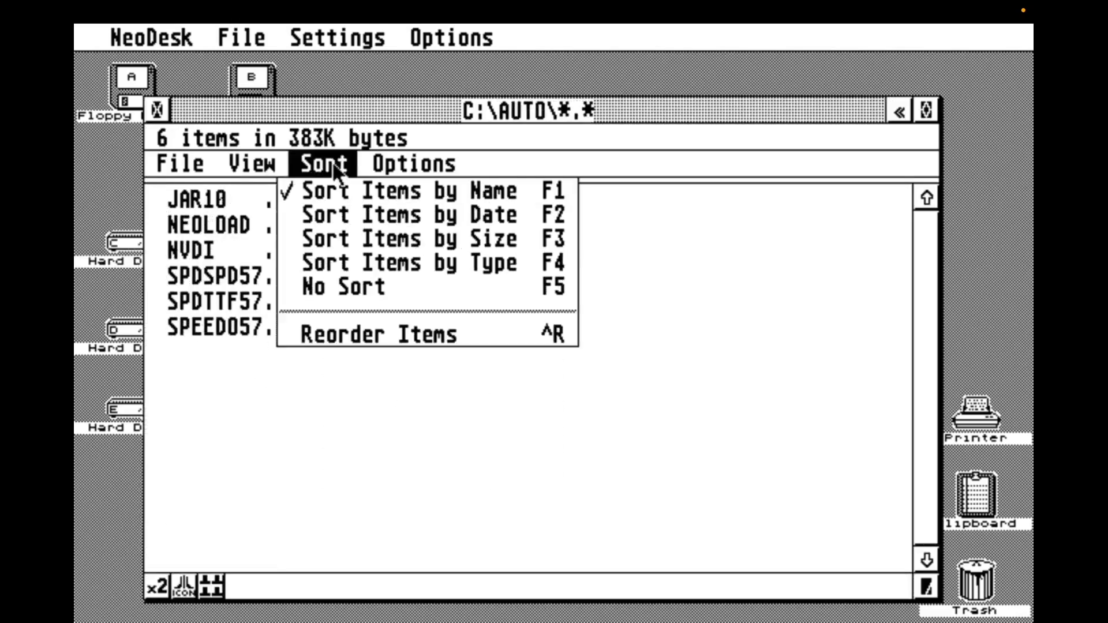
pyautogui.click(358, 326)
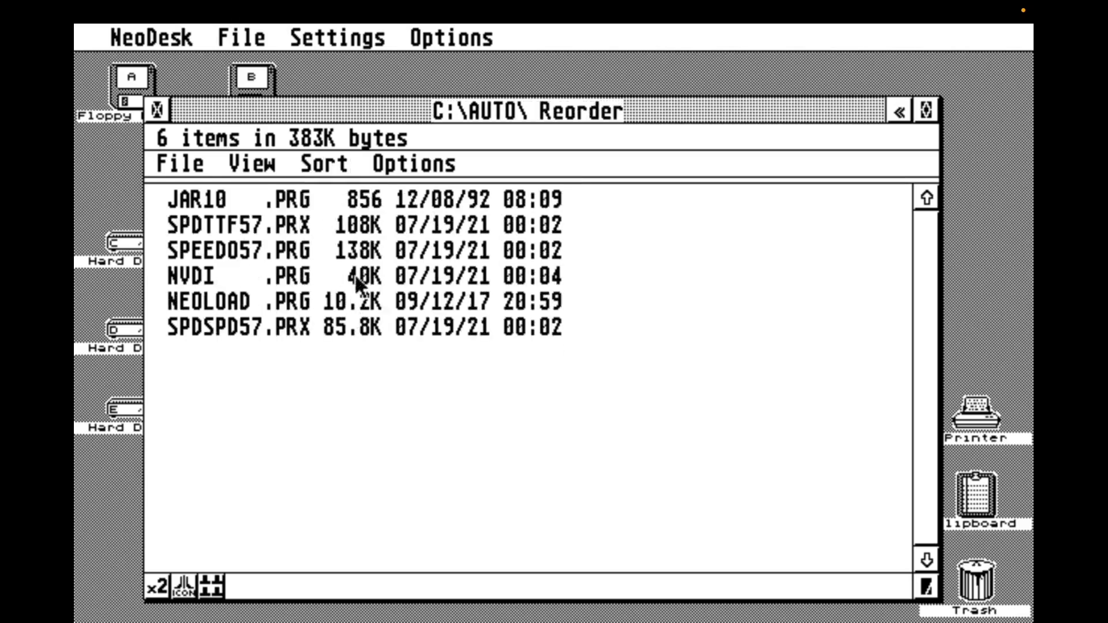
pyautogui.moveTo(360, 248)
pyautogui.mouseDown()
pyautogui.moveTo(371, 264)
pyautogui.moveTo(361, 257)
pyautogui.mouseUp()
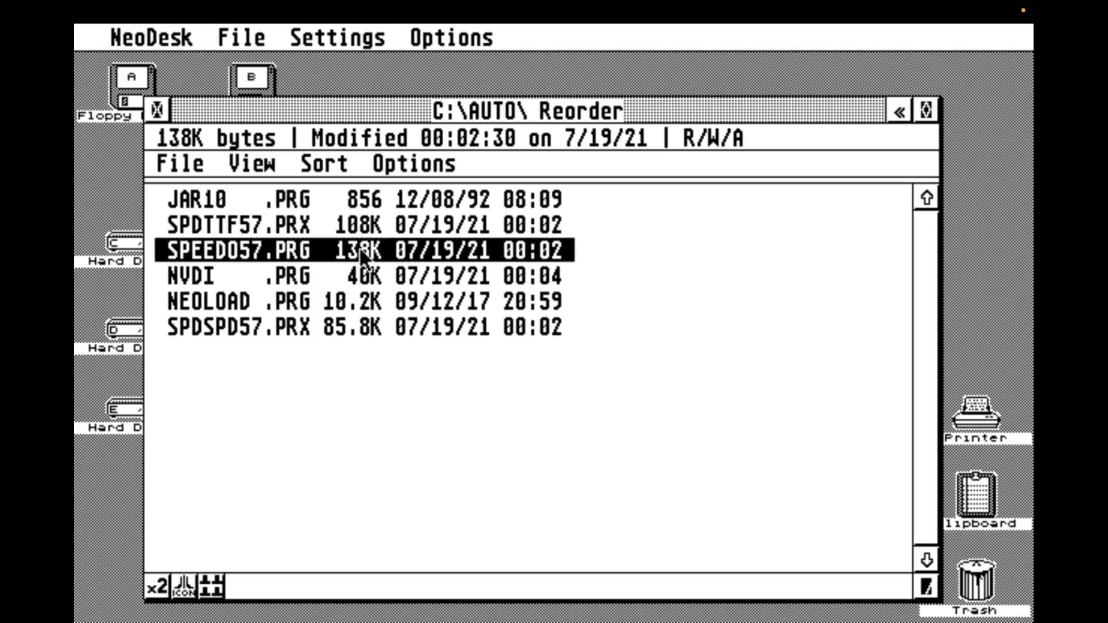
pyautogui.click(155, 108)
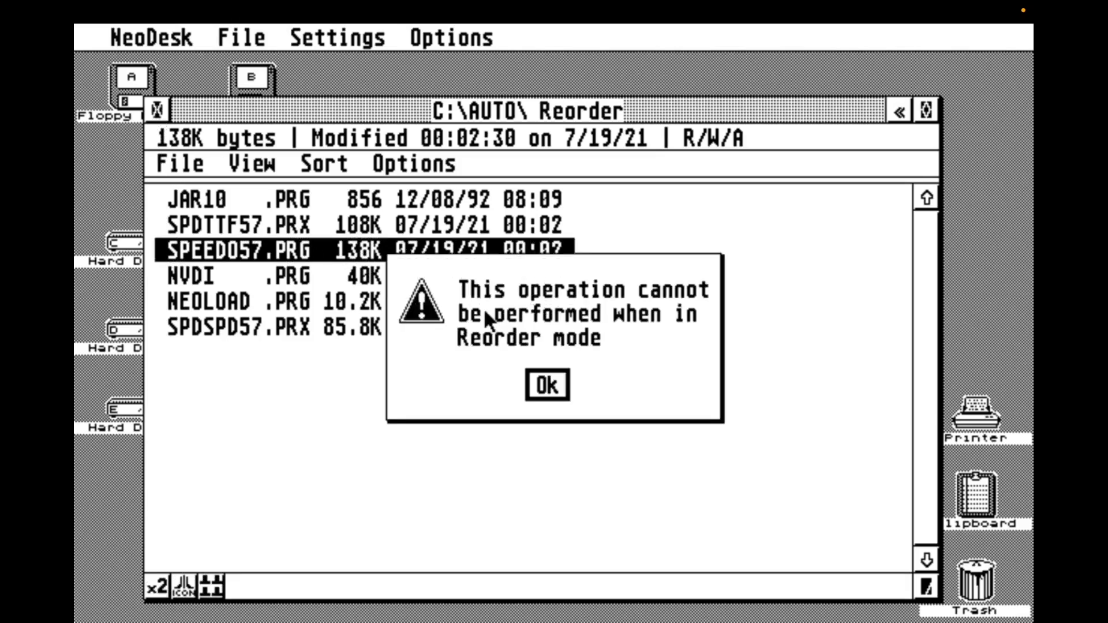
pyautogui.click(546, 385)
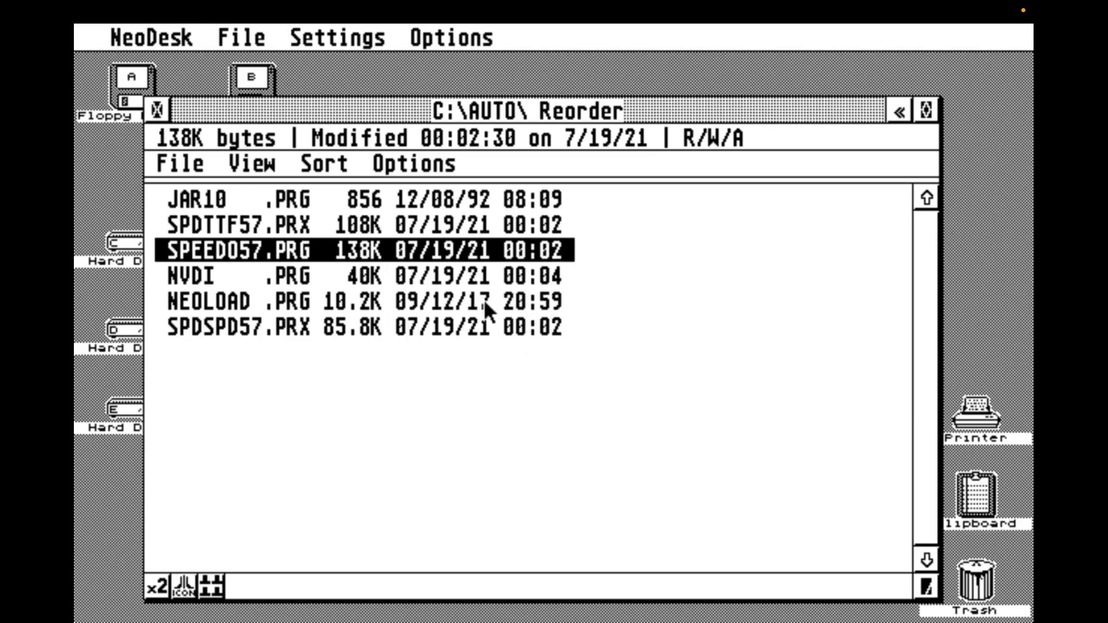
# Step: Turn Reorder Items off so the AUTO folder lists files by name again
pyautogui.click(332, 154)
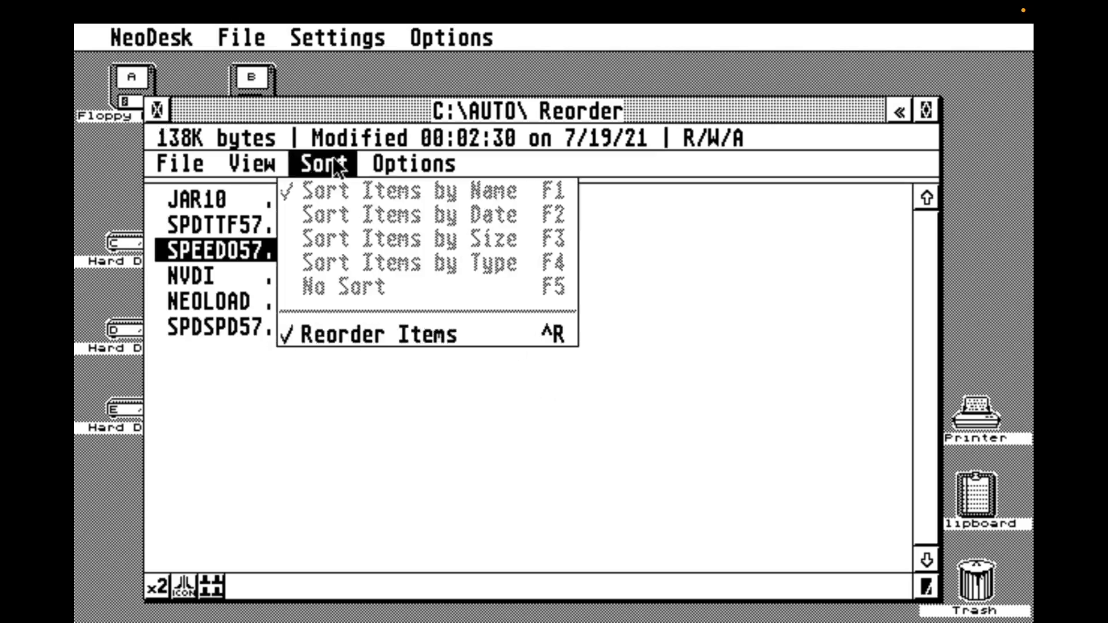
pyautogui.click(388, 335)
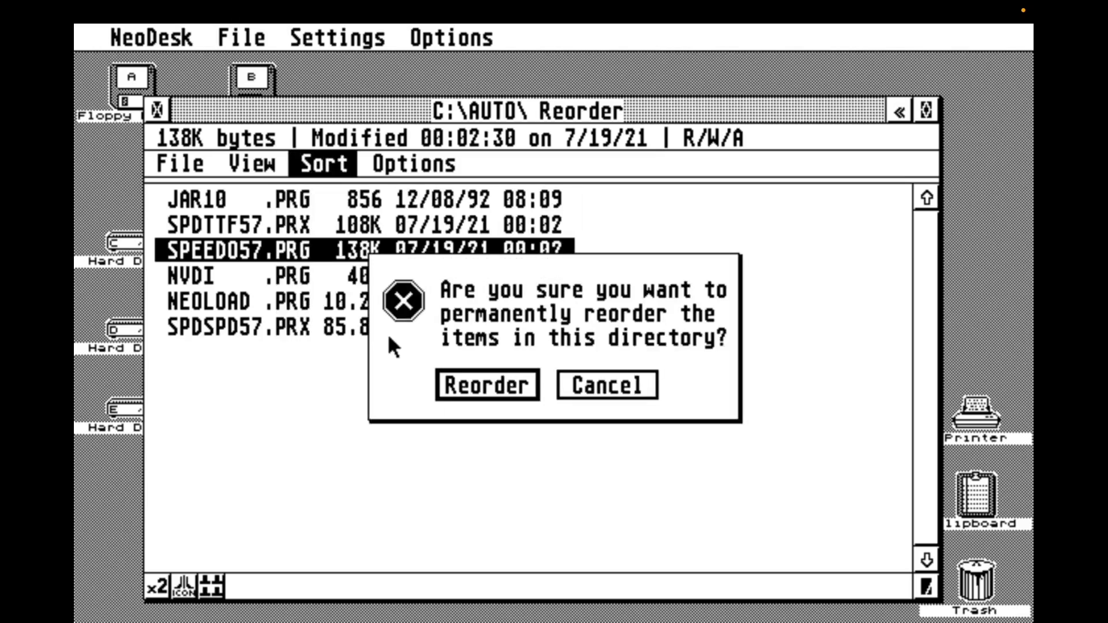
pyautogui.click(636, 391)
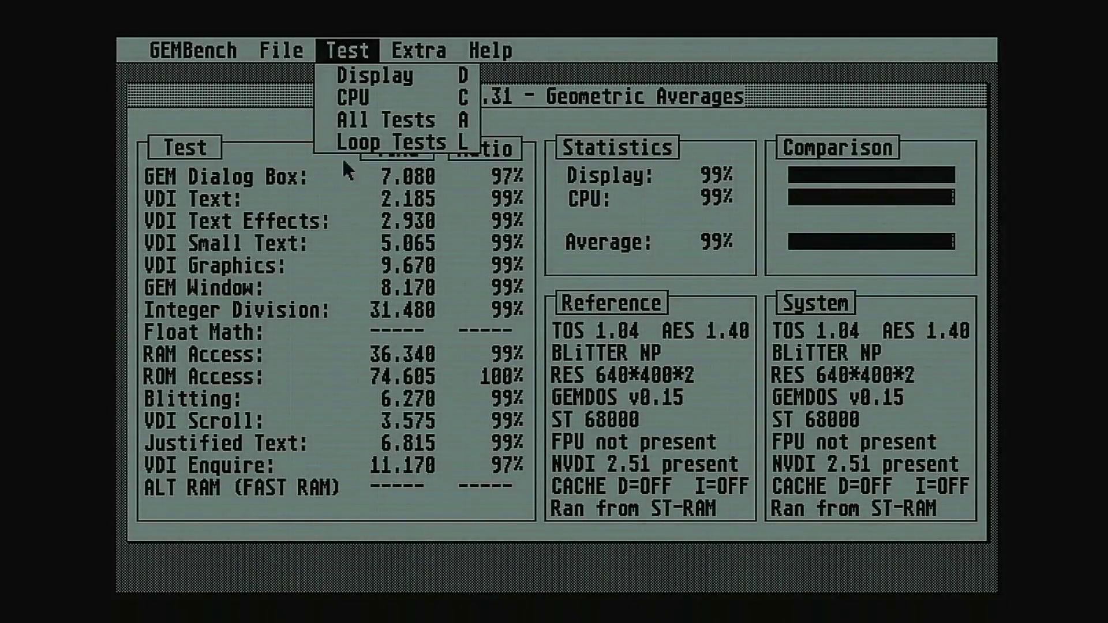
# Step: Run GEMBench's Test > CPU benchmark to refresh the results
pyautogui.click(418, 104)
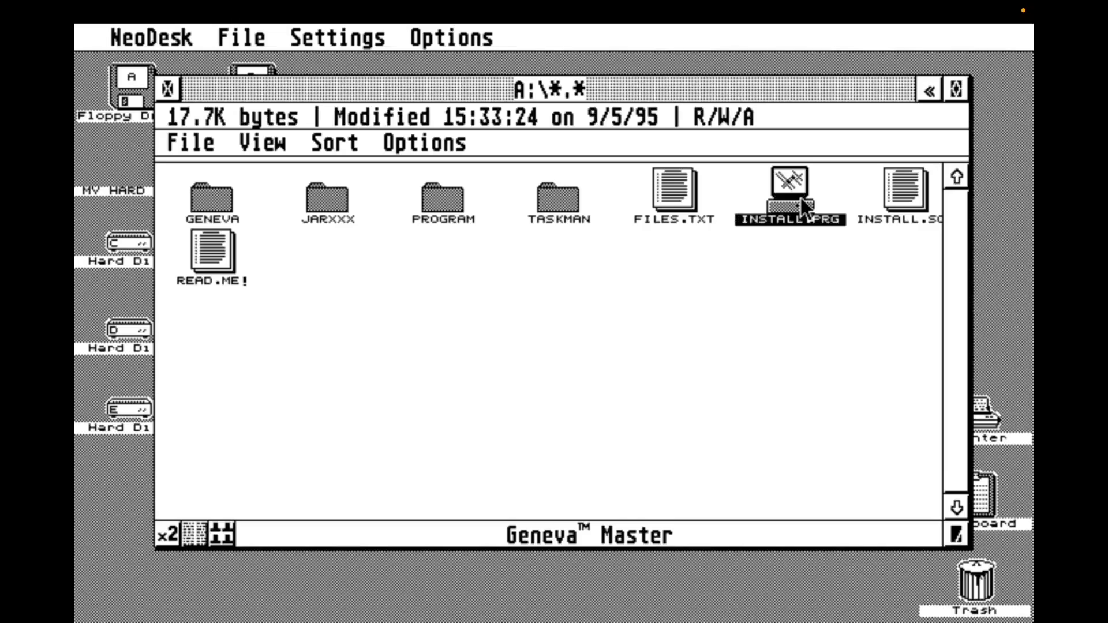
# Step: Launch INSTALL.PRG from drive A, choose drive C as destination, and confirm the Master Disk
pyautogui.doubleClick(799, 197)
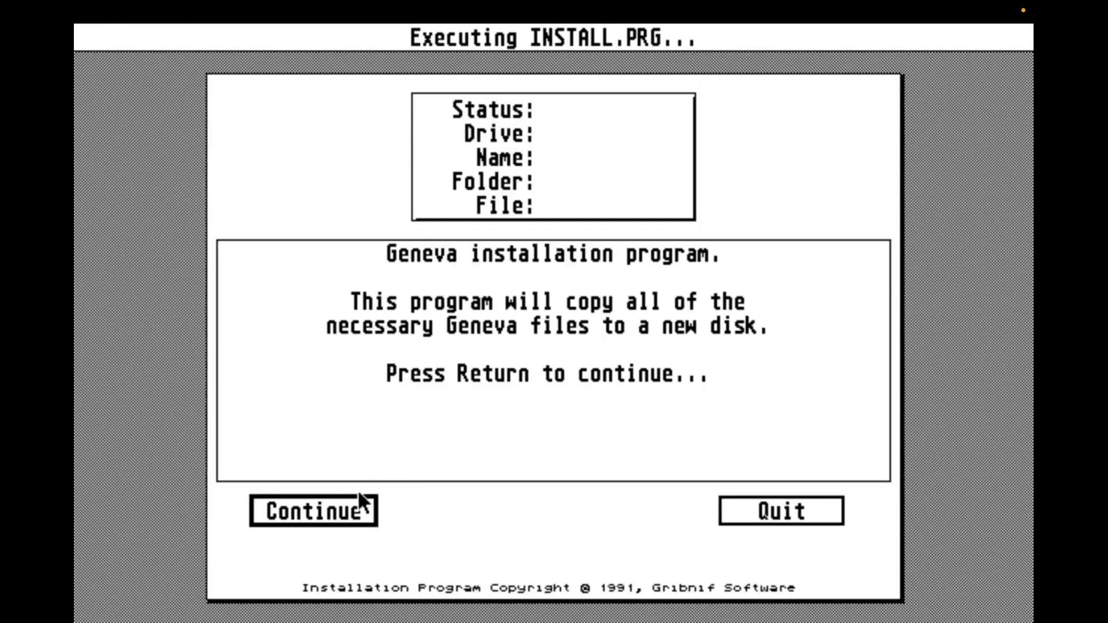
pyautogui.click(354, 506)
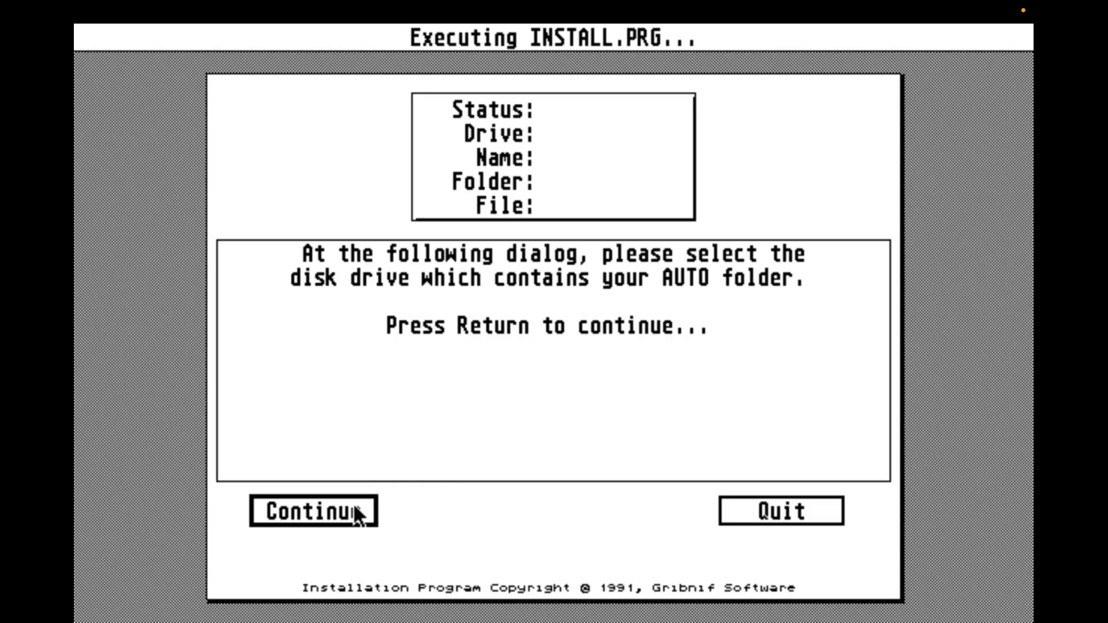
pyautogui.click(354, 508)
pyautogui.click(520, 433)
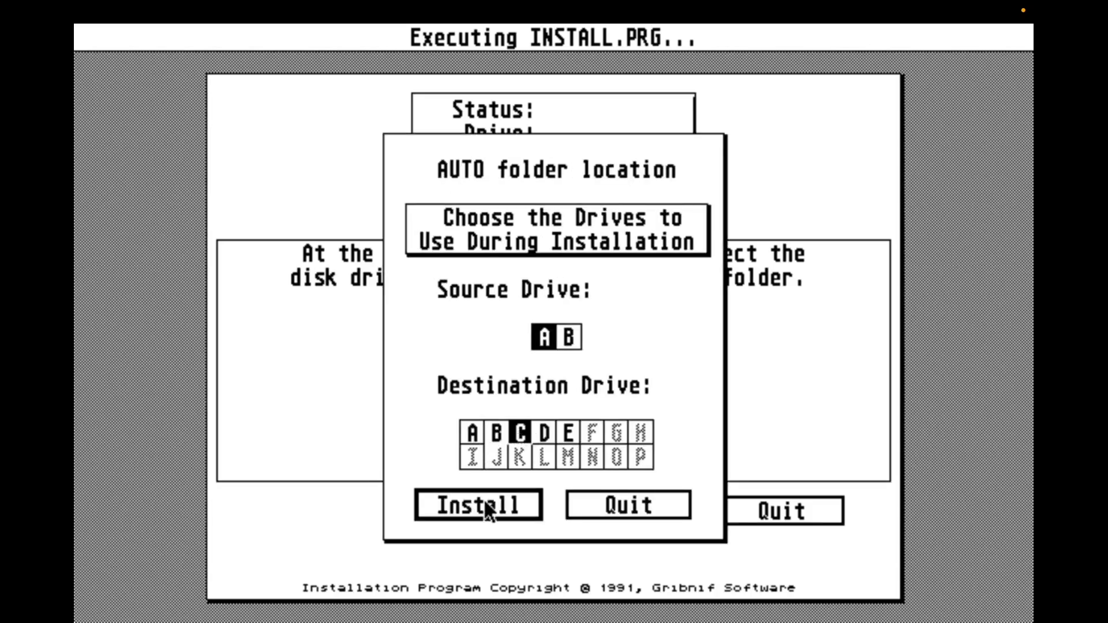
pyautogui.click(484, 503)
pyautogui.click(354, 517)
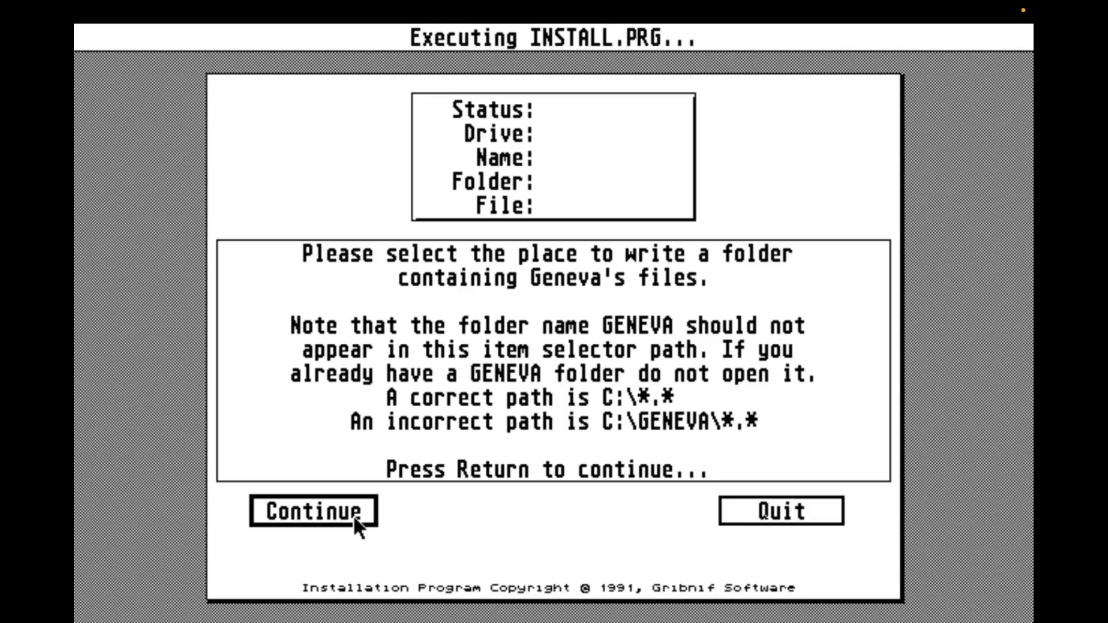
# Step: Place Geneva's folder on C:\ and set NEODESK4\NEODESK.EXE as the shell program
pyautogui.click(349, 502)
pyautogui.click(736, 495)
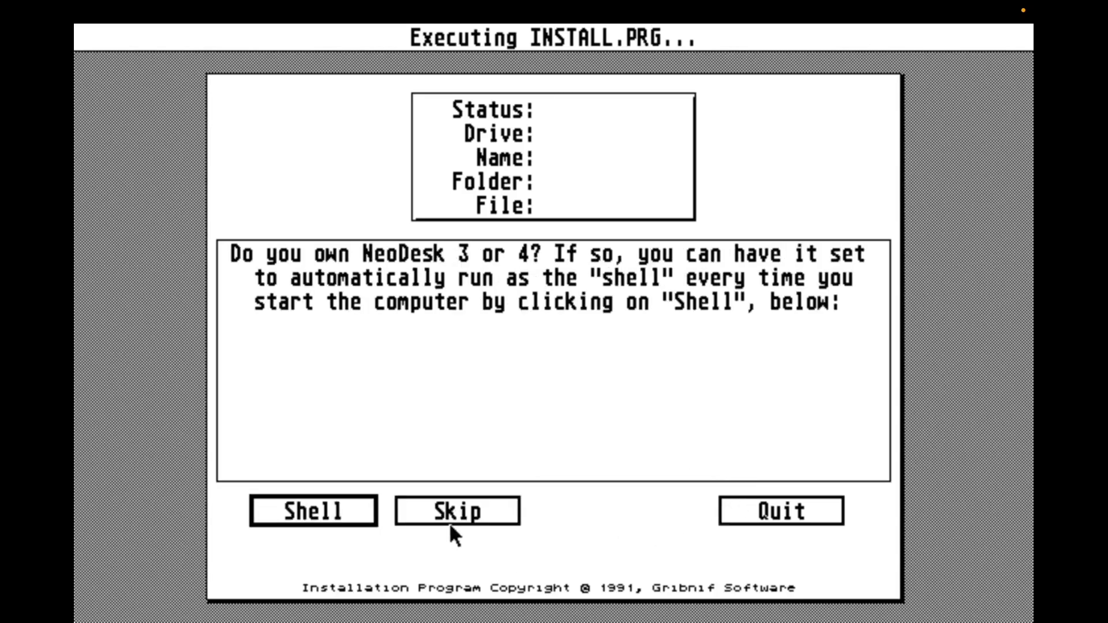
pyautogui.click(312, 512)
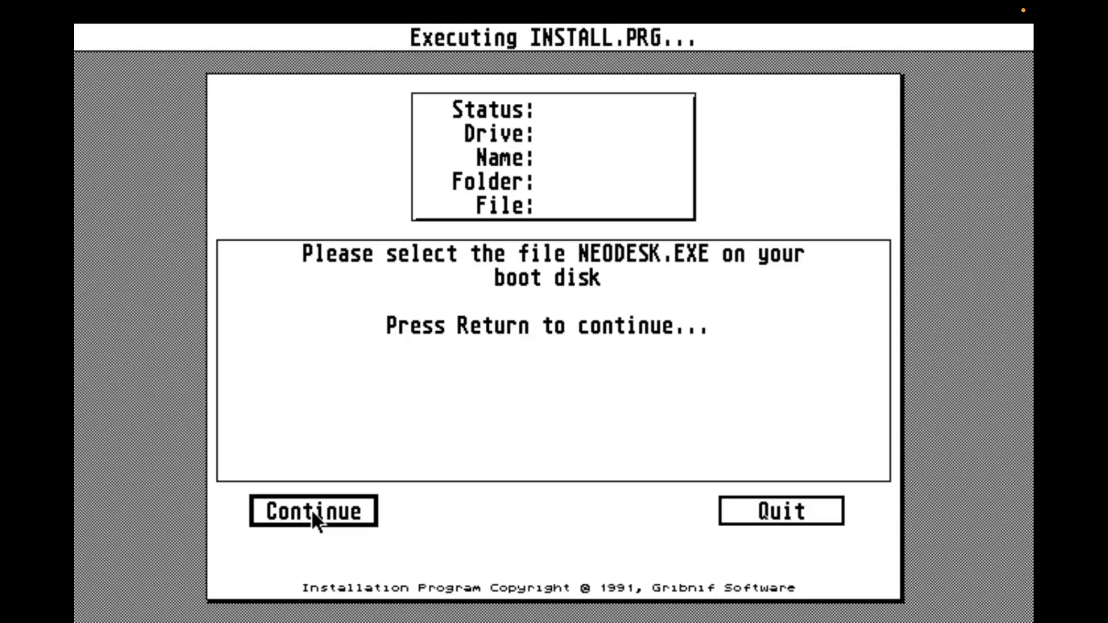
pyautogui.click(312, 513)
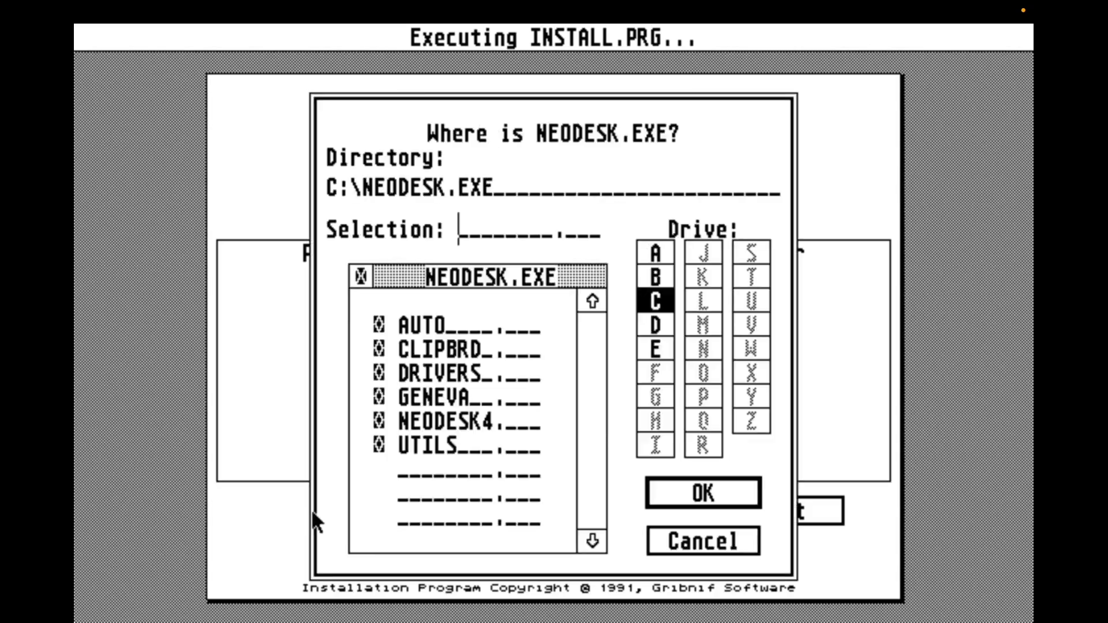
pyautogui.click(418, 418)
pyautogui.click(477, 324)
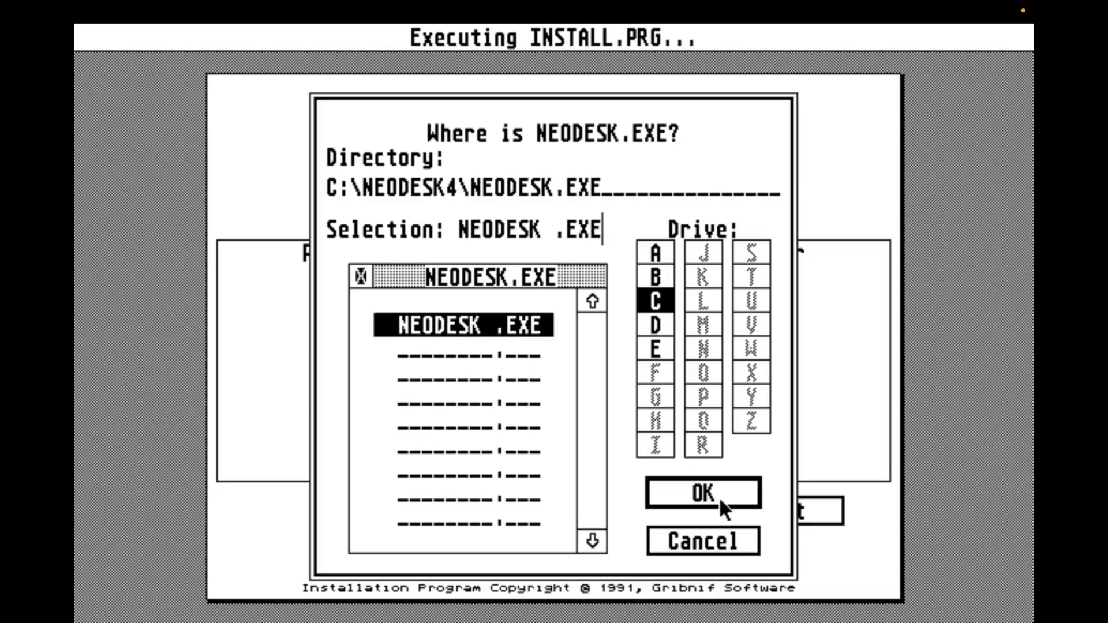
pyautogui.click(719, 497)
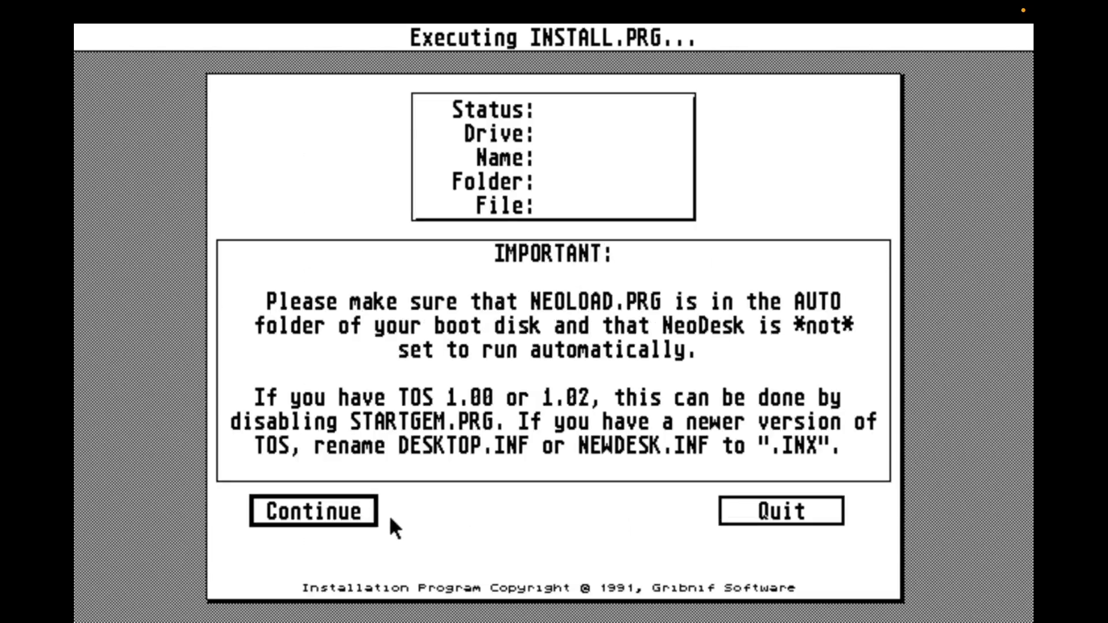
# Step: Acknowledge the NEOLOAD notice, keep default pointer shapes, and quit the installer
pyautogui.click(344, 512)
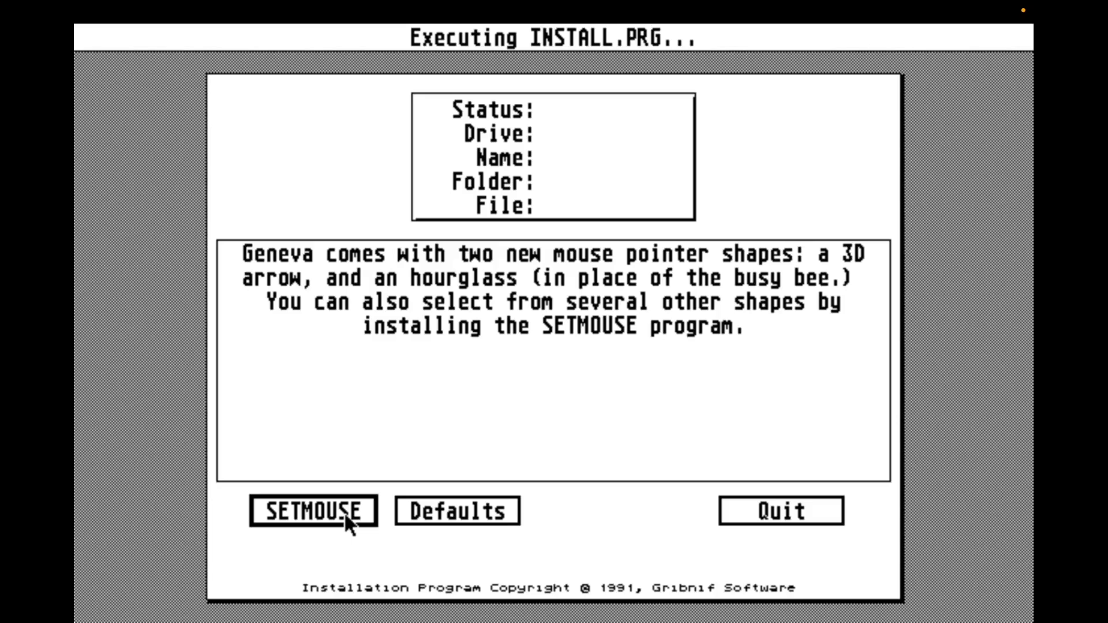
pyautogui.click(435, 514)
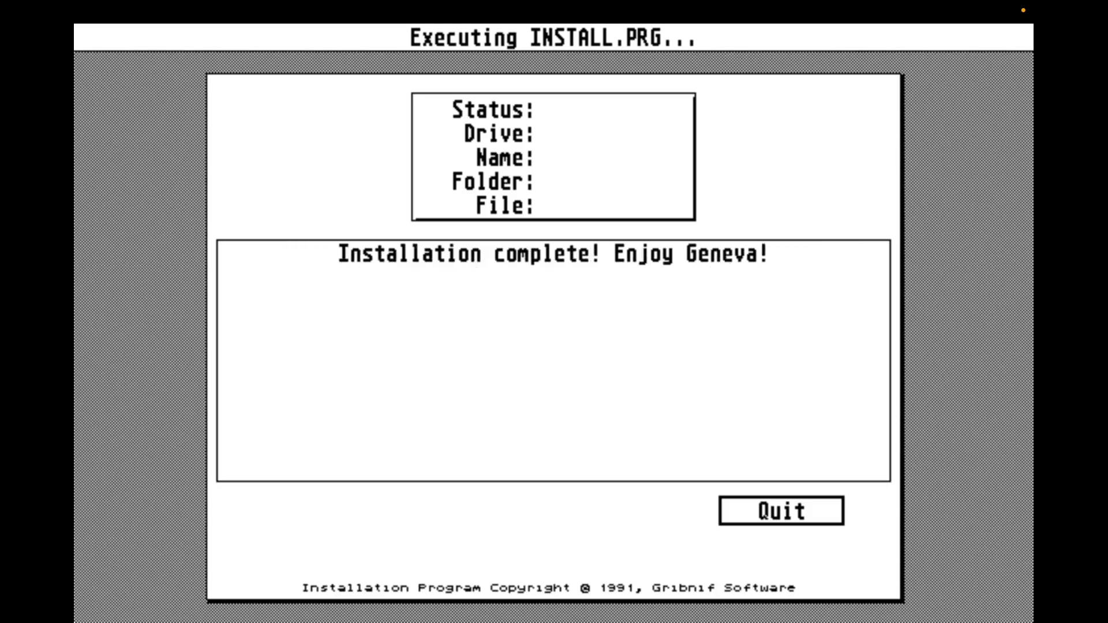
pyautogui.press('Return')
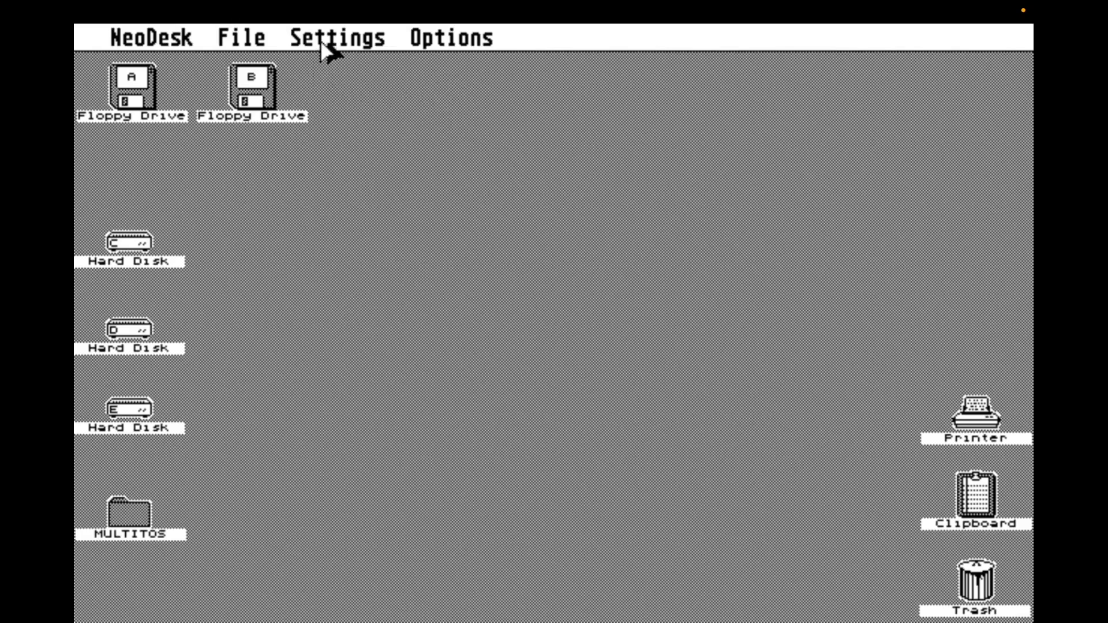
pyautogui.moveTo(334, 36)
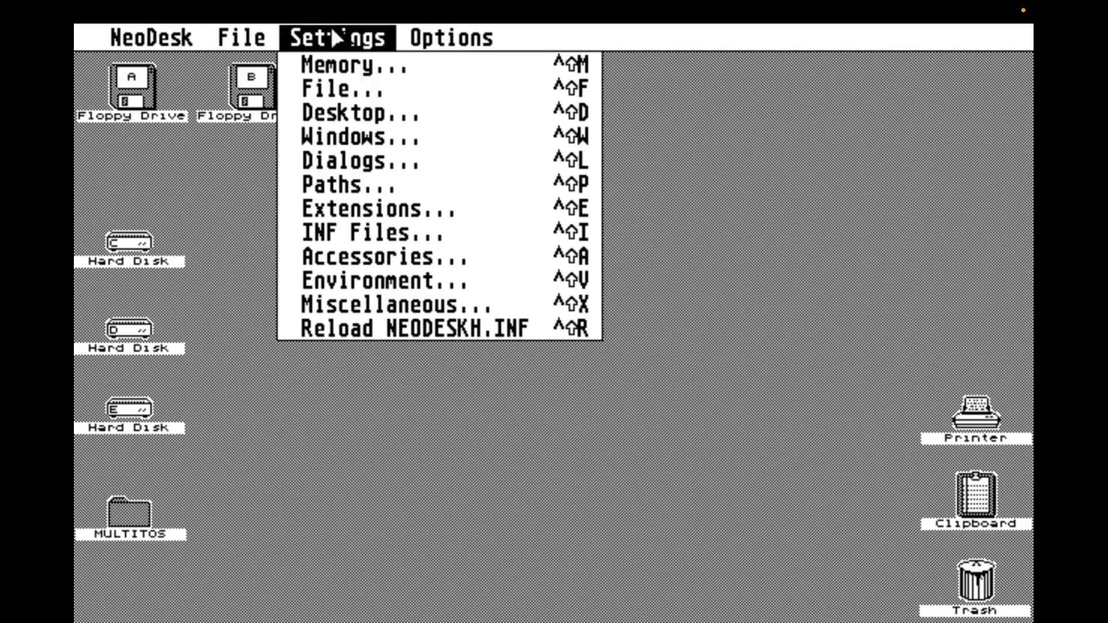
pyautogui.click(335, 68)
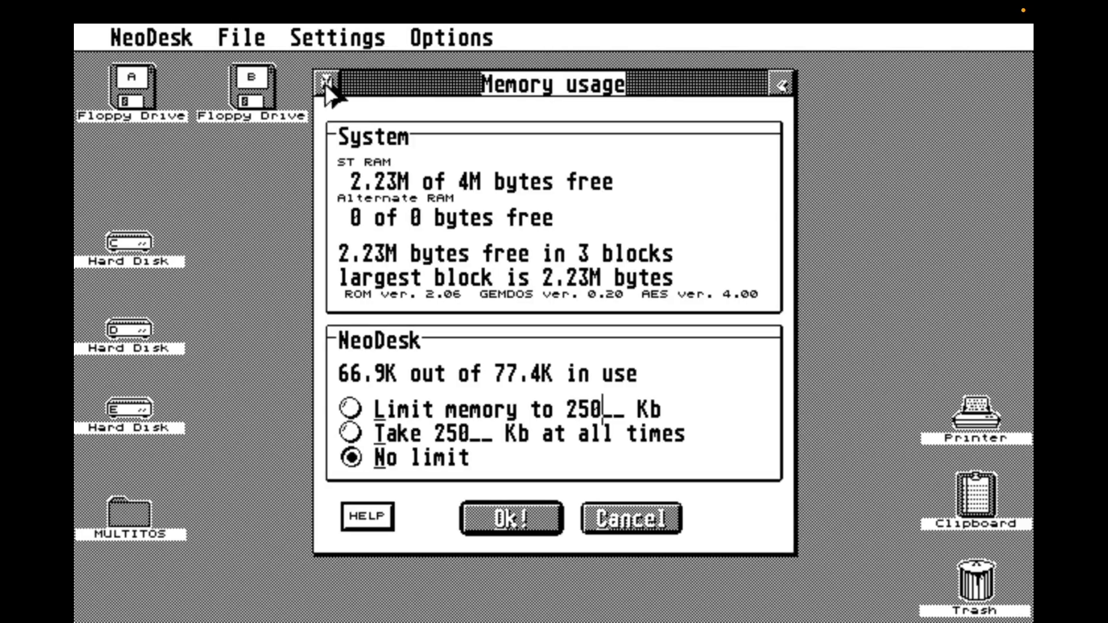
pyautogui.click(325, 83)
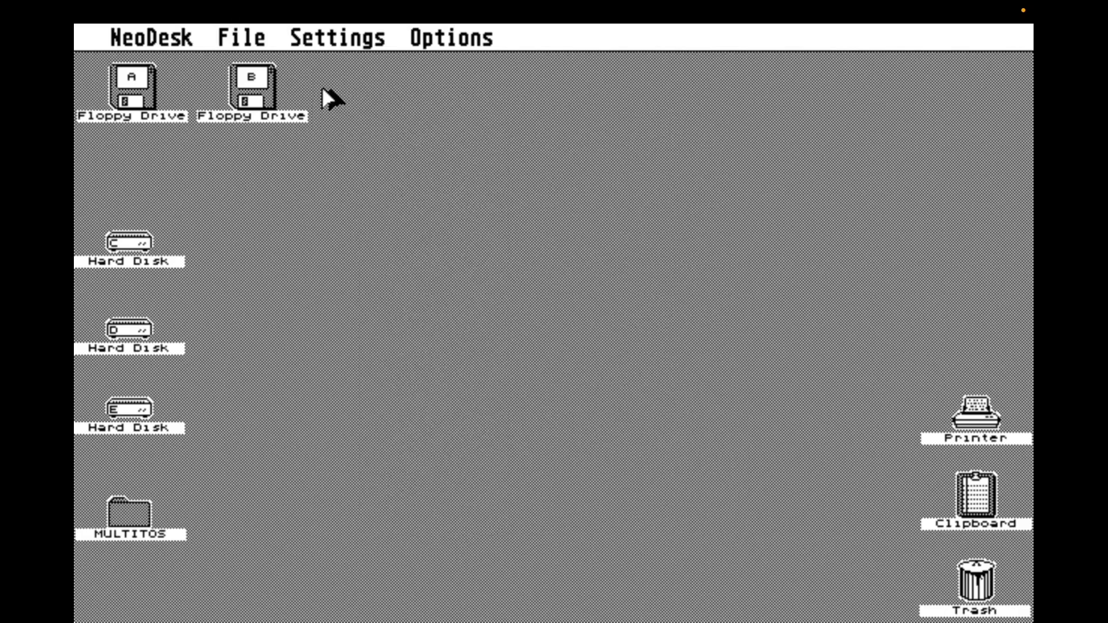
pyautogui.moveTo(352, 43)
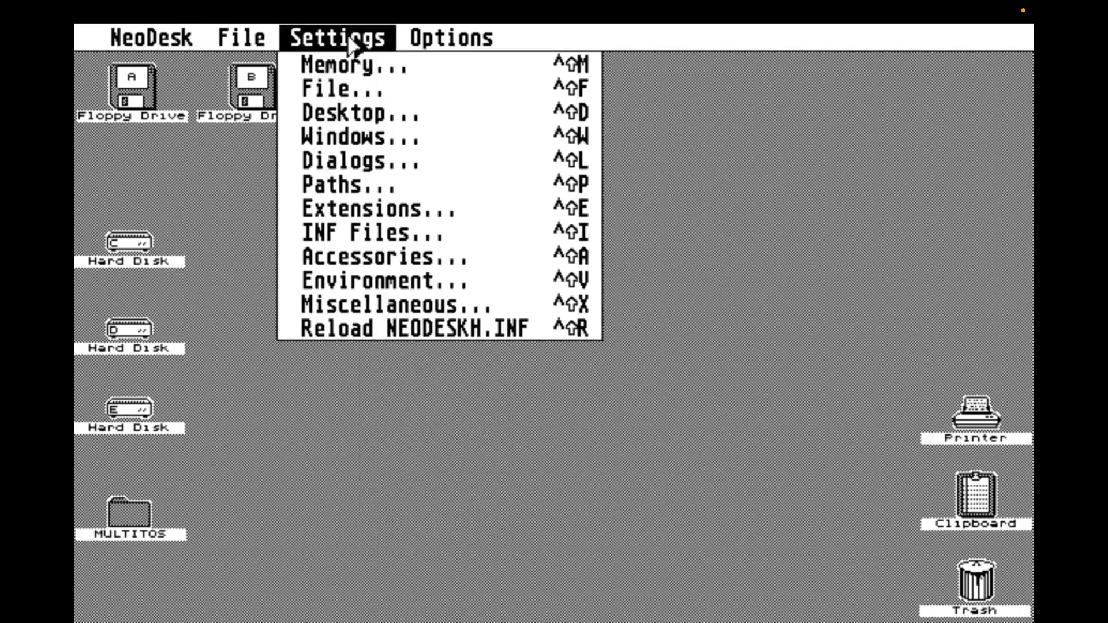
pyautogui.click(872, 203)
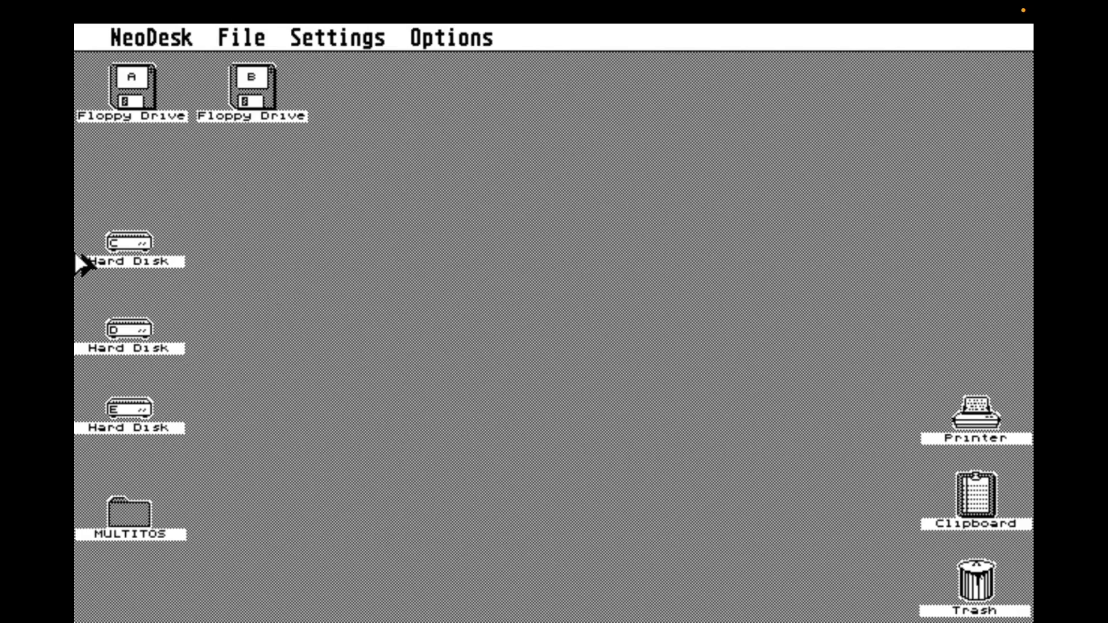
pyautogui.click(127, 239)
pyautogui.doubleClick(128, 243)
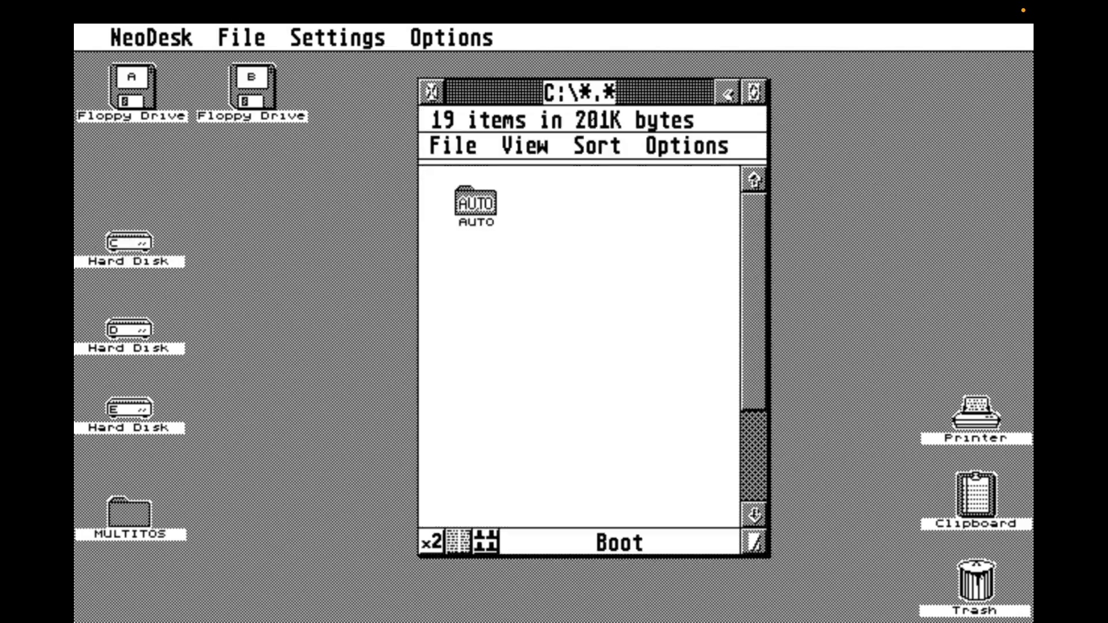
pyautogui.click(753, 452)
pyautogui.moveTo(753, 452); pyautogui.dragTo(751, 349)
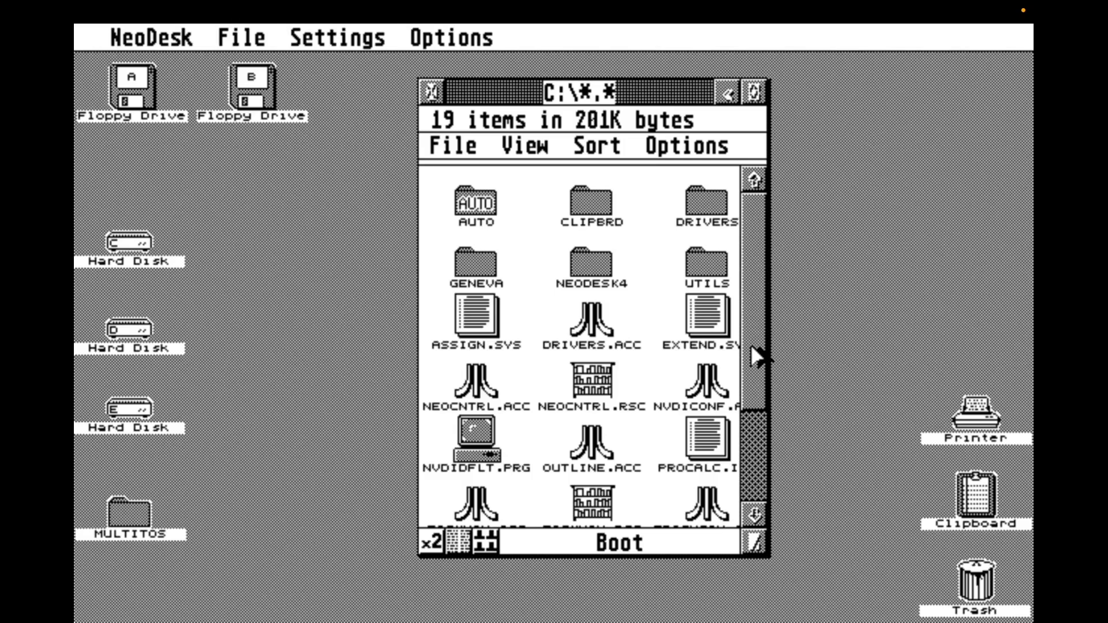
pyautogui.click(432, 92)
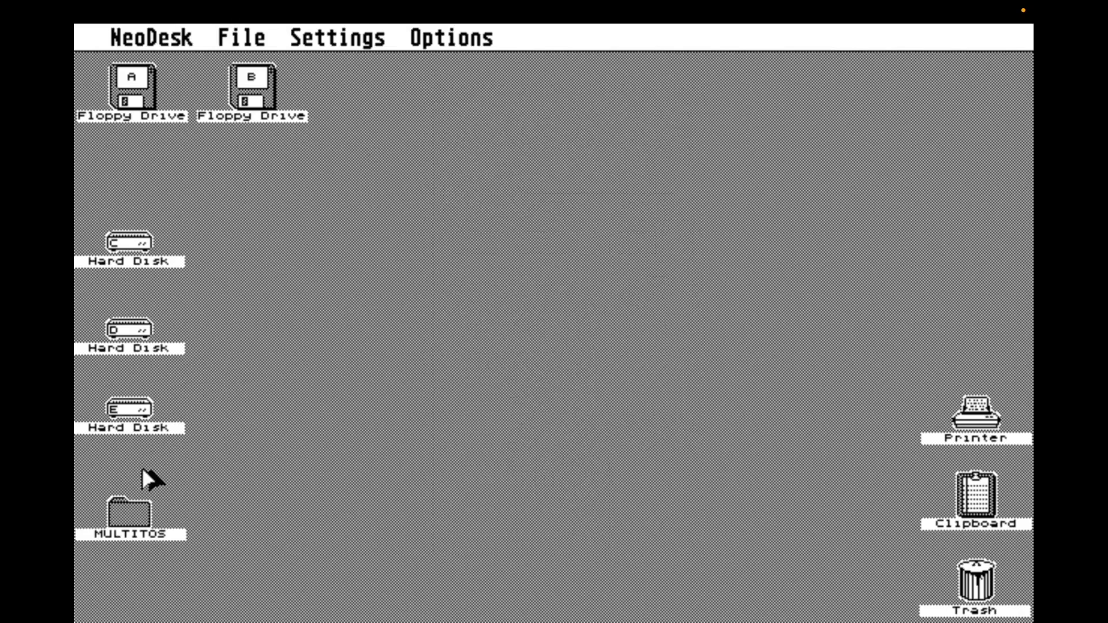
pyautogui.doubleClick(131, 523)
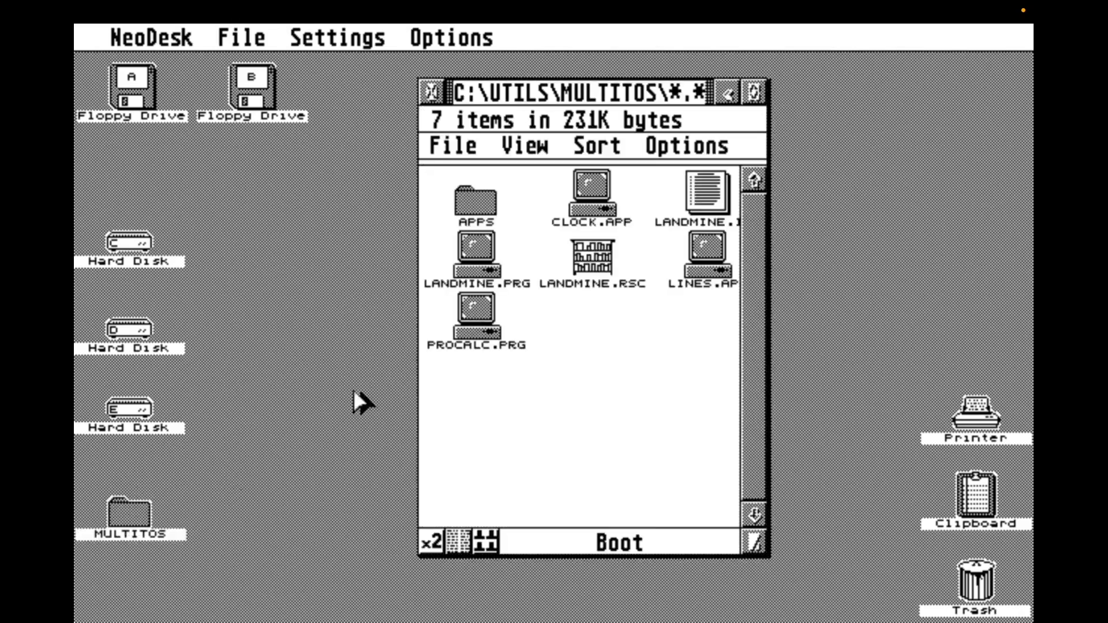
pyautogui.hotkey('ctrl', 'u')
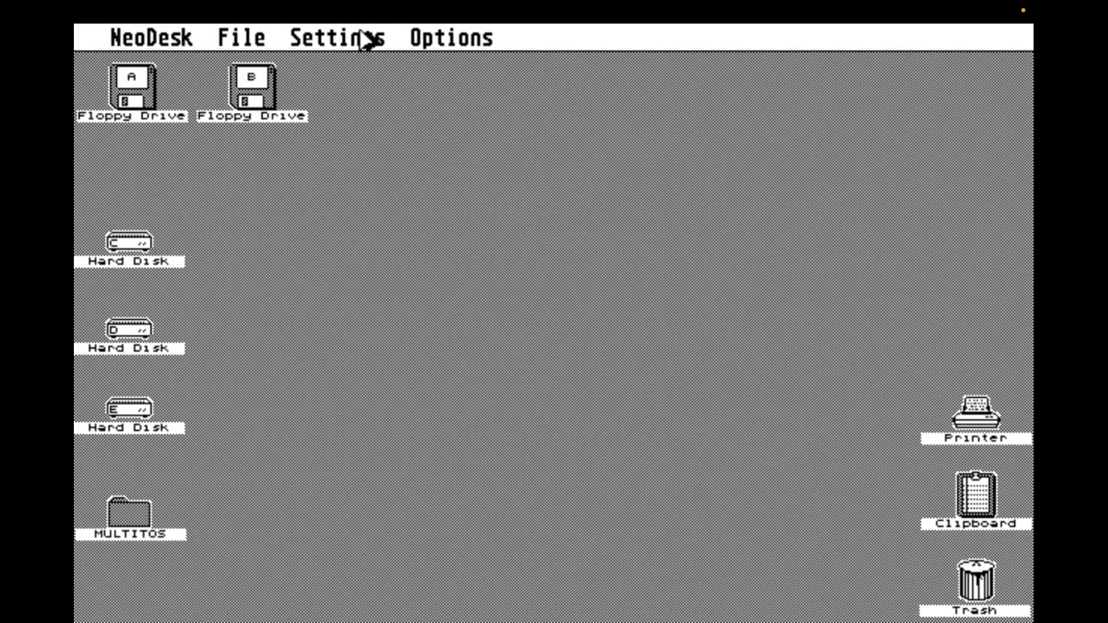
pyautogui.moveTo(366, 40)
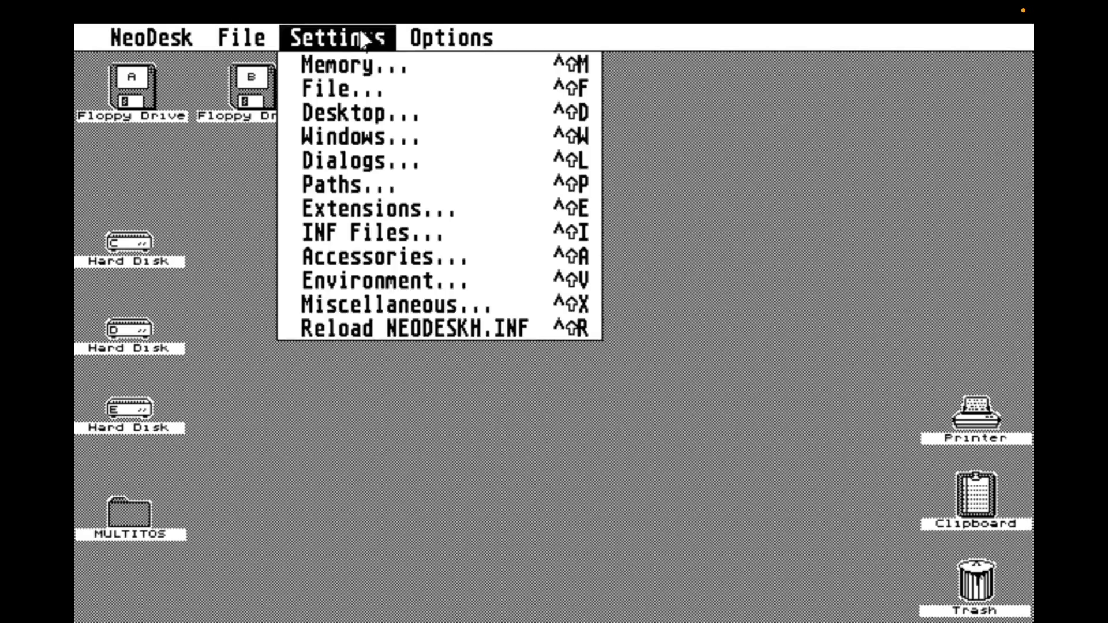
# Step: Untick 'Unload NeoDesk for execute' in the File preferences and confirm with OK
pyautogui.click(367, 91)
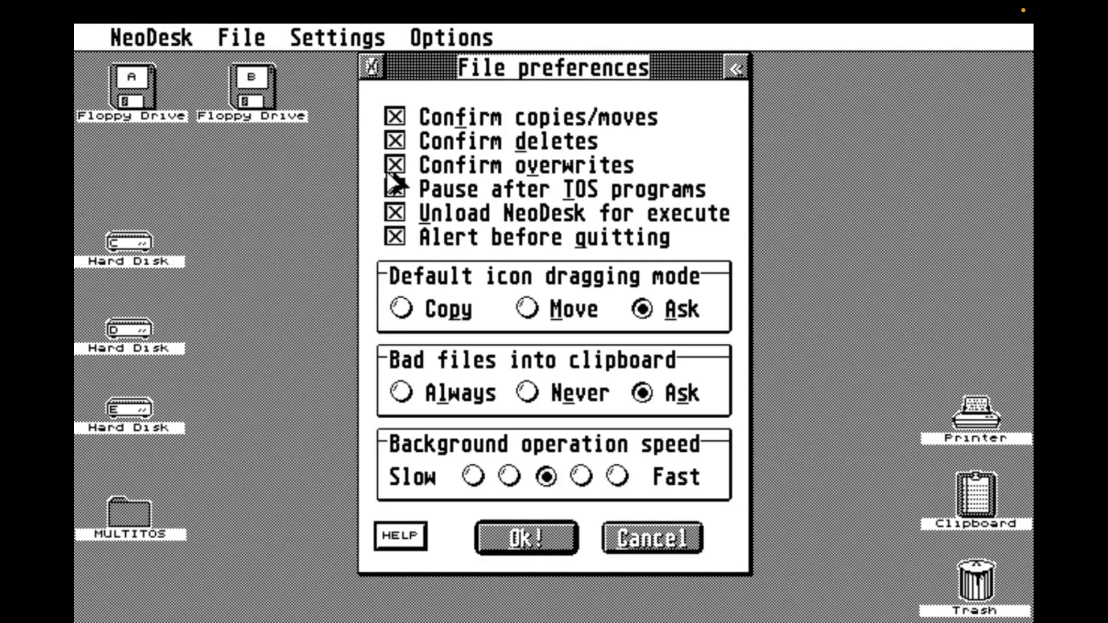
pyautogui.click(396, 215)
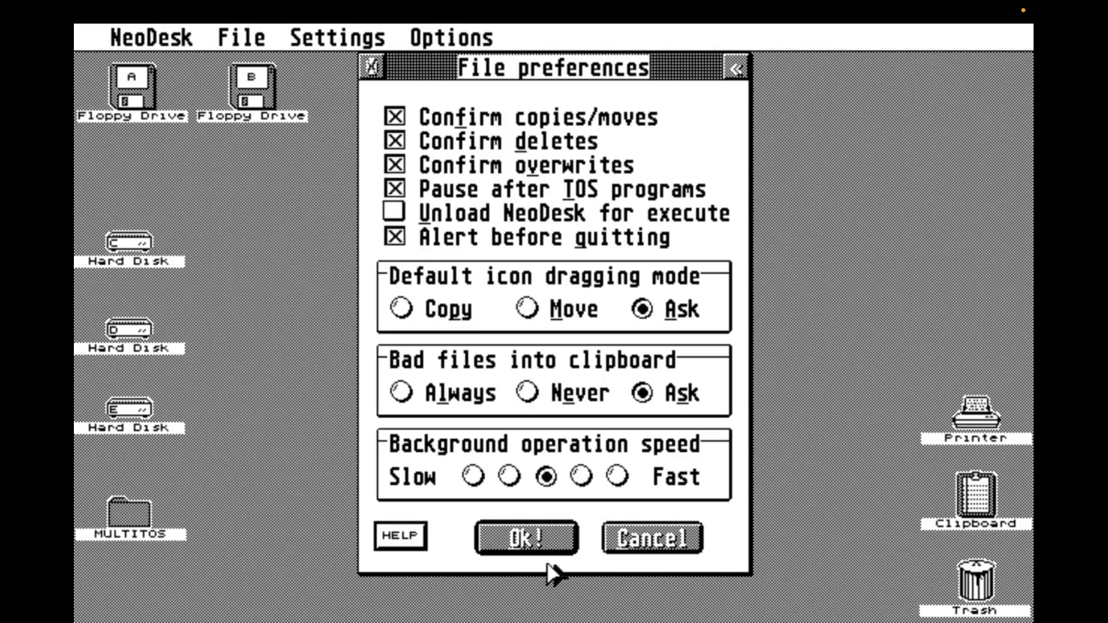
pyautogui.click(525, 538)
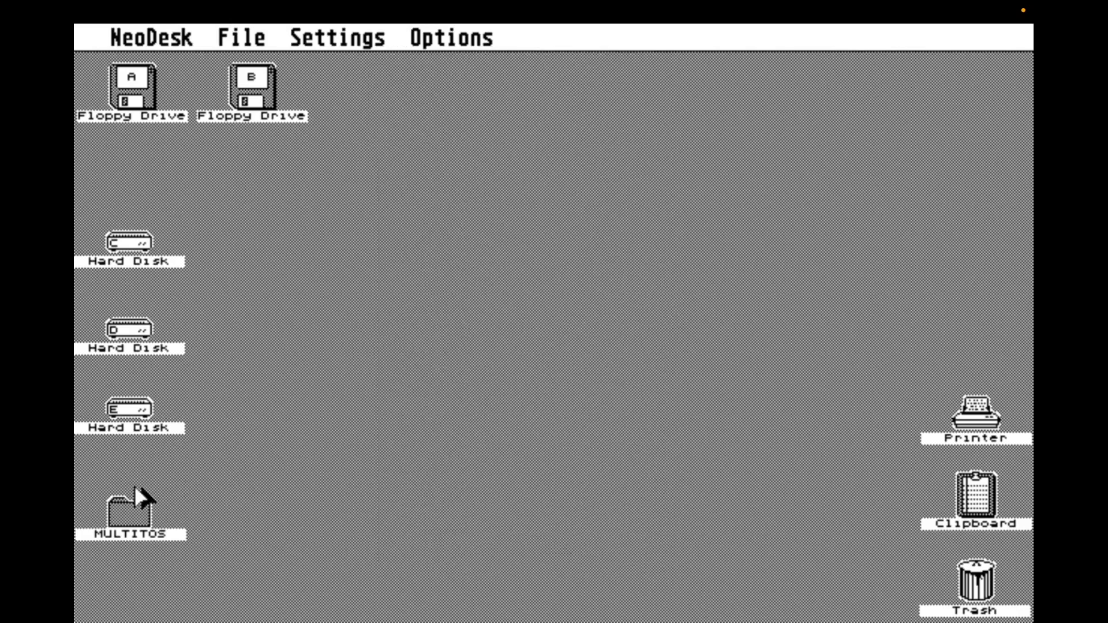
pyautogui.doubleClick(144, 518)
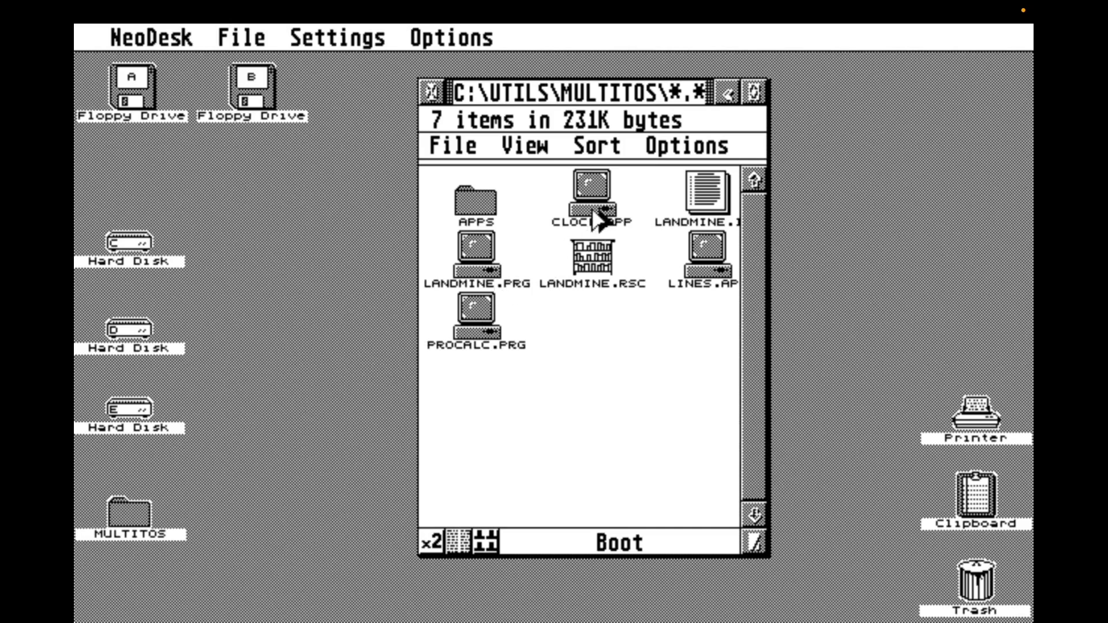
# Step: Launch LINES.APP shrunk to the top-left, PROCALC.PRG moved right, and then LANDMINE.PRG
pyautogui.doubleClick(716, 276)
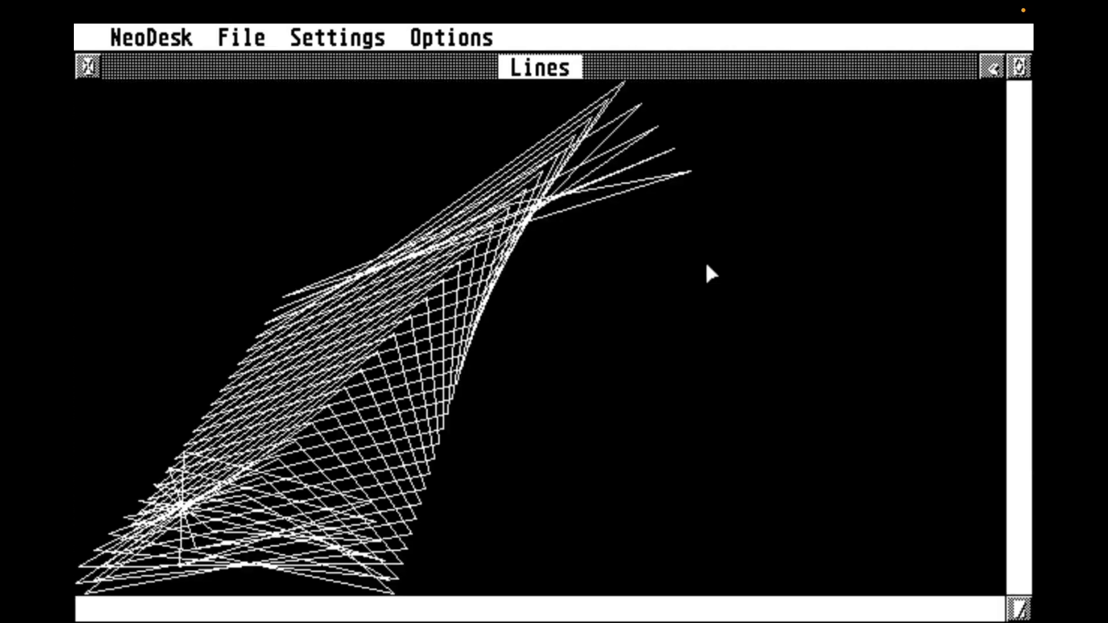
pyautogui.moveTo(1019, 607)
pyautogui.mouseDown()
pyautogui.moveTo(685, 445)
pyautogui.moveTo(410, 339)
pyautogui.moveTo(397, 314)
pyautogui.mouseUp()
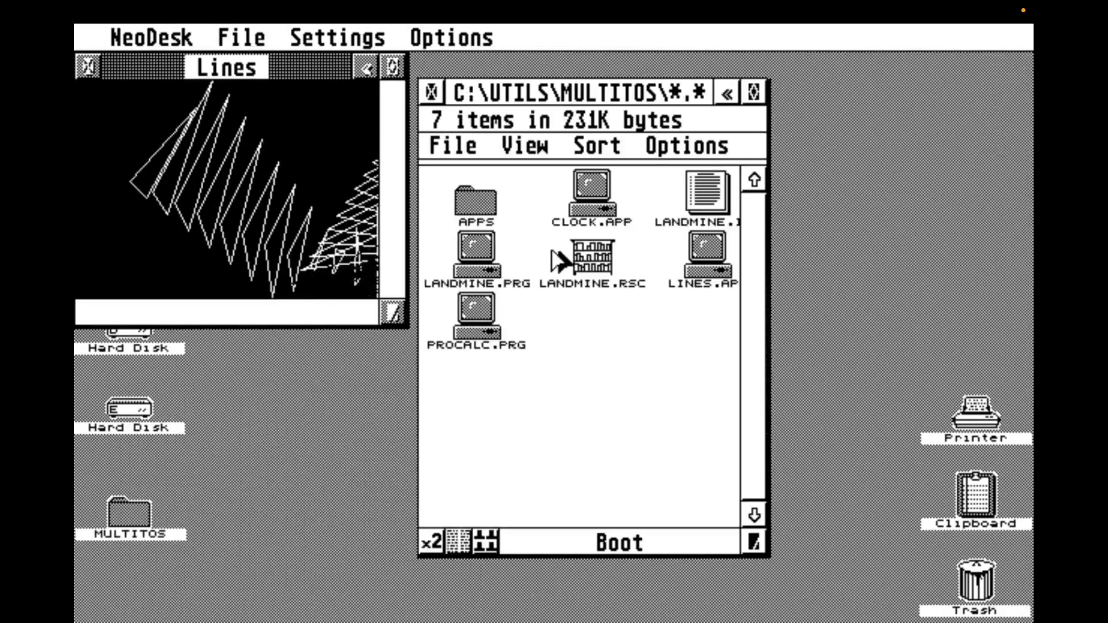
pyautogui.doubleClick(465, 317)
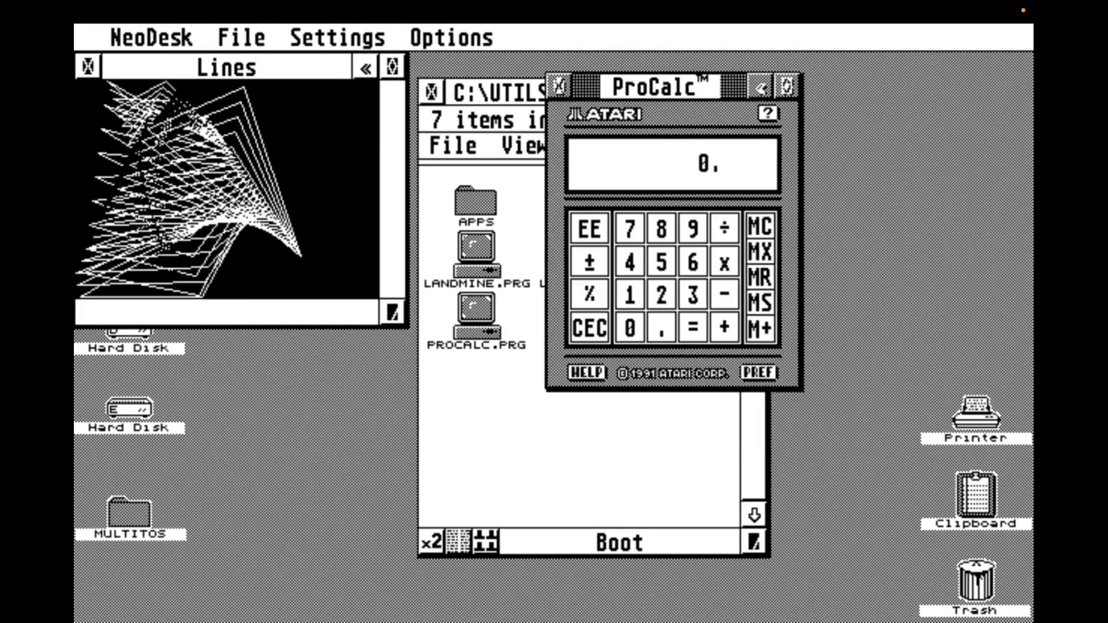
pyautogui.moveTo(638, 88); pyautogui.dragTo(851, 84)
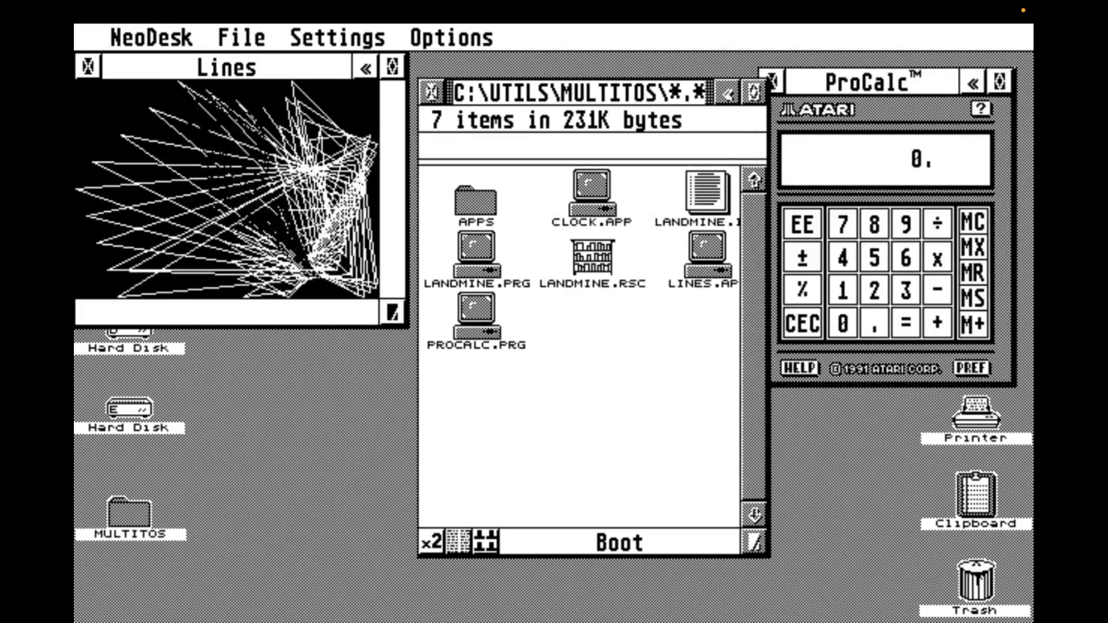
pyautogui.doubleClick(485, 247)
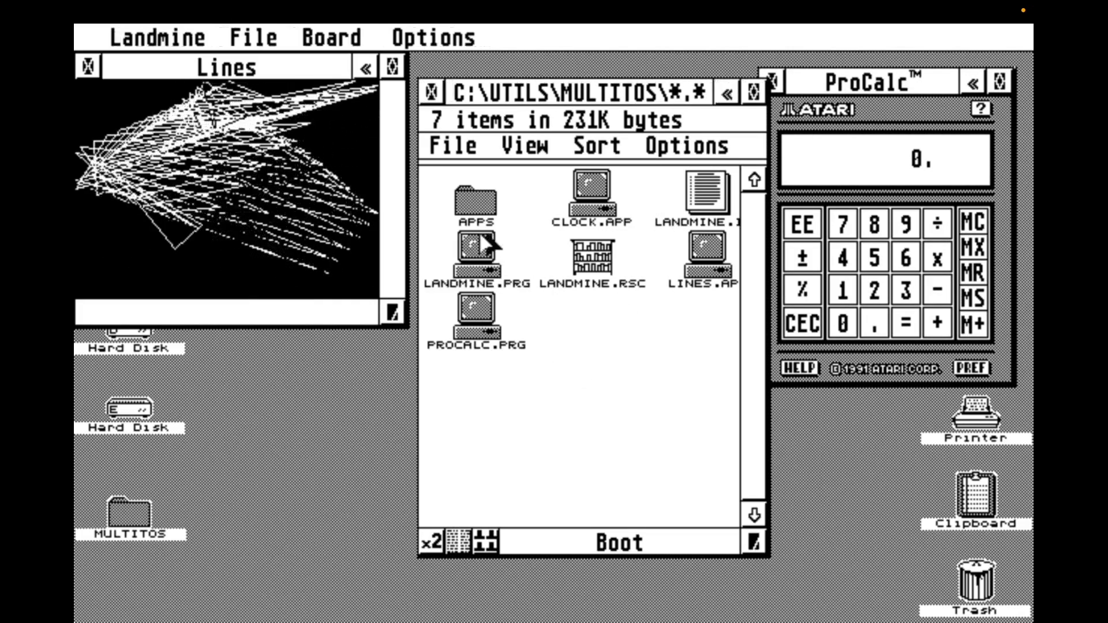
# Step: Step up out of the MULTITOS folder and close the directory window
pyautogui.click(432, 92)
pyautogui.click(432, 93)
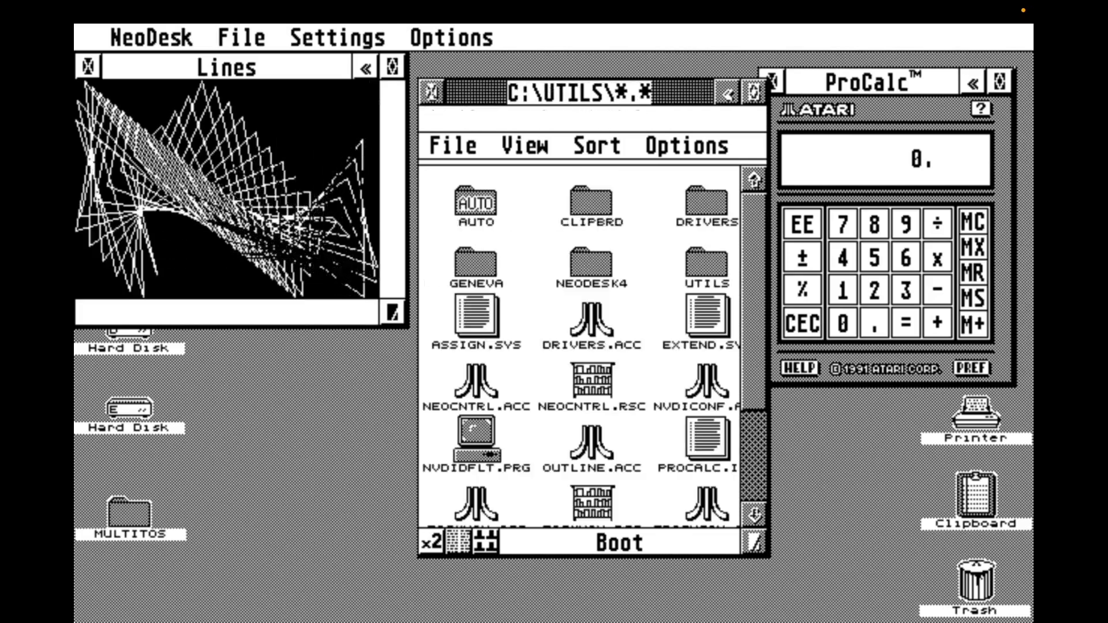
pyautogui.click(432, 92)
# Step: Switch to Landmine, start a new game, and drag its board to the desktop centre
pyautogui.moveTo(156, 40)
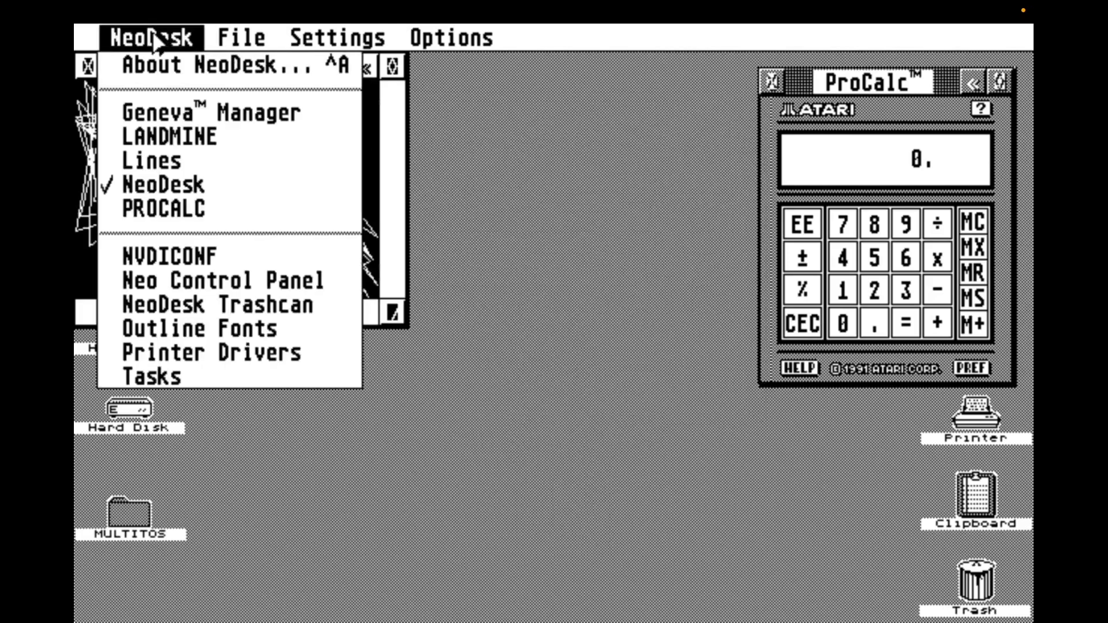
pyautogui.click(169, 137)
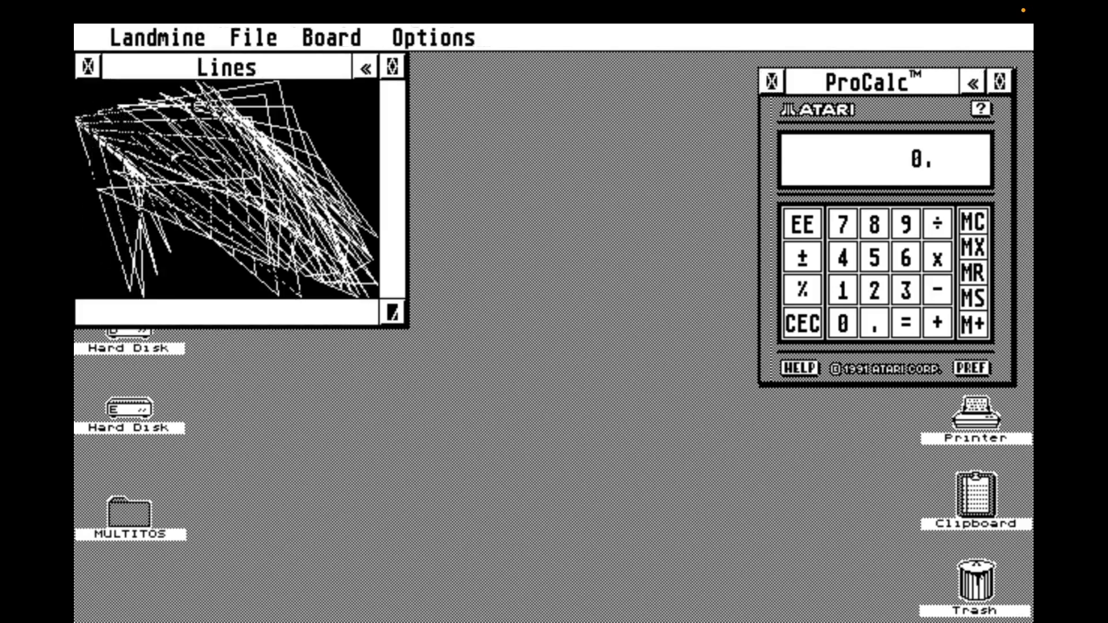
pyautogui.moveTo(276, 41)
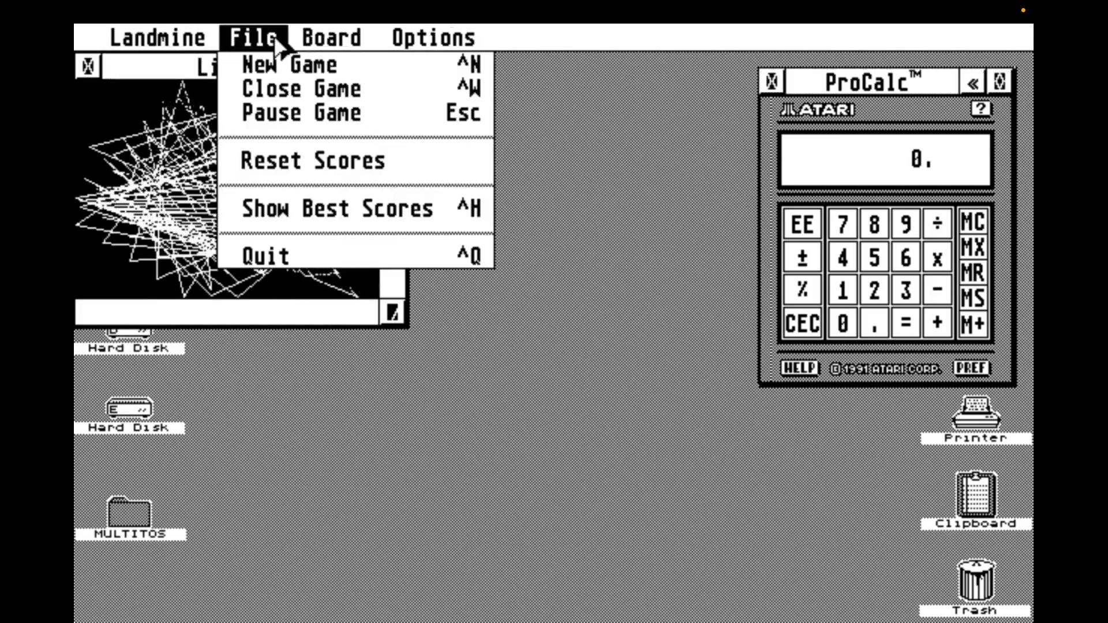
pyautogui.click(292, 66)
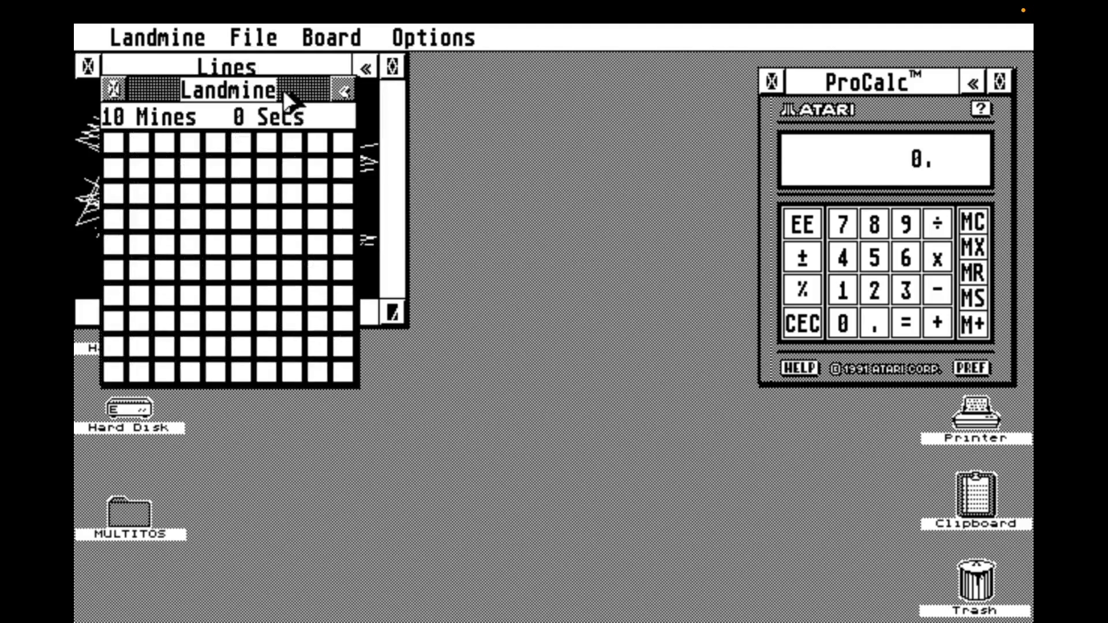
pyautogui.moveTo(284, 93); pyautogui.dragTo(621, 271)
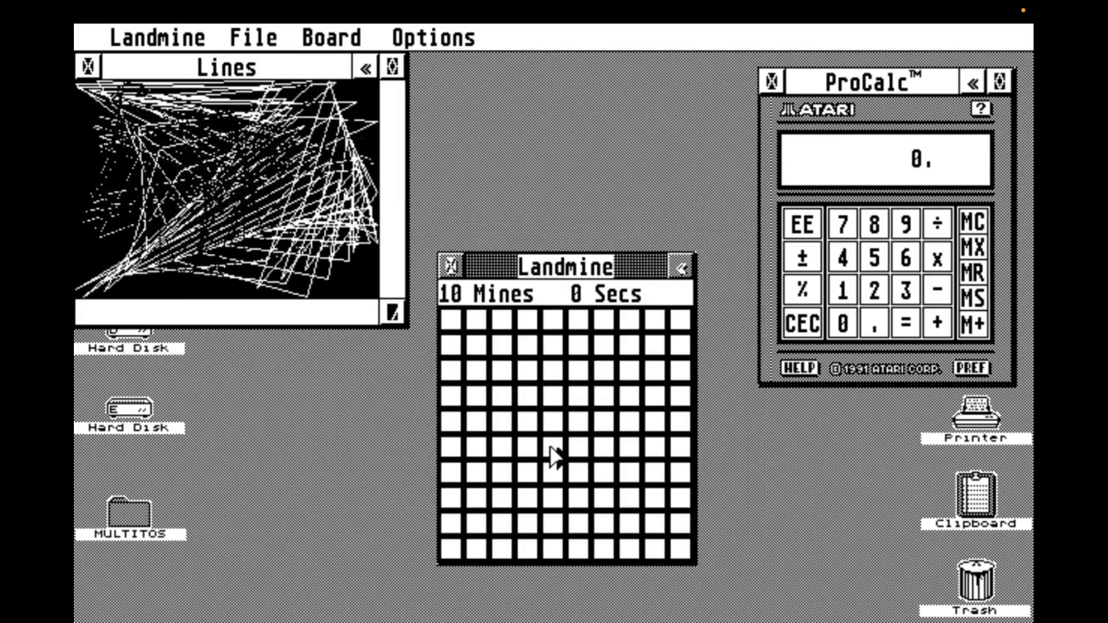
# Step: Uncover more Landmine cells, close the Lines window, then restore Lines from the NeoDesk menu
pyautogui.click(604, 392)
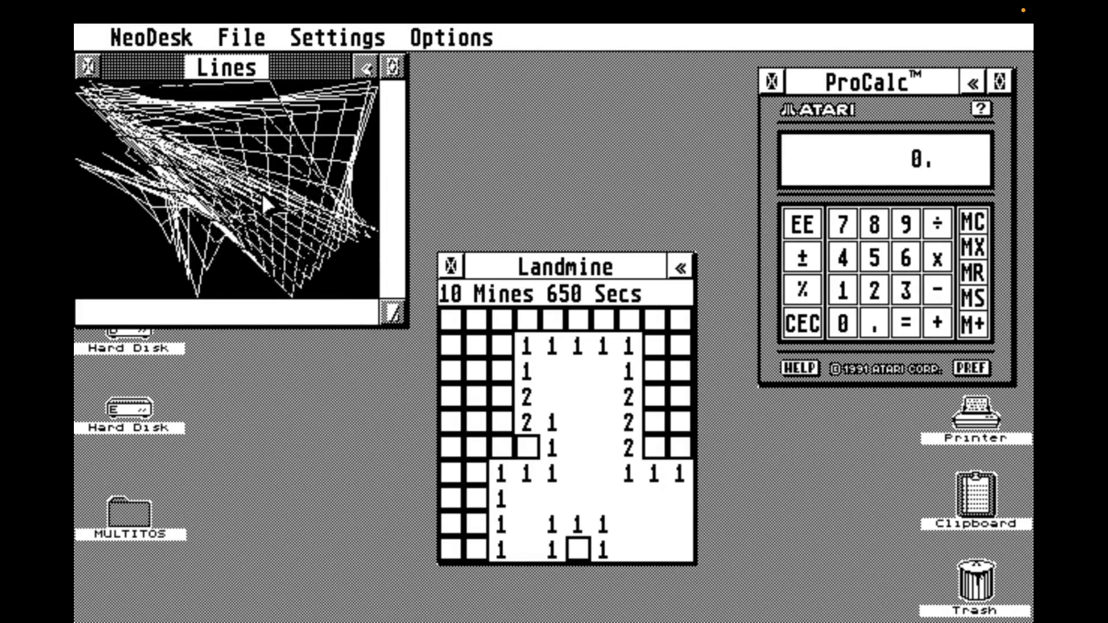
pyautogui.click(263, 196)
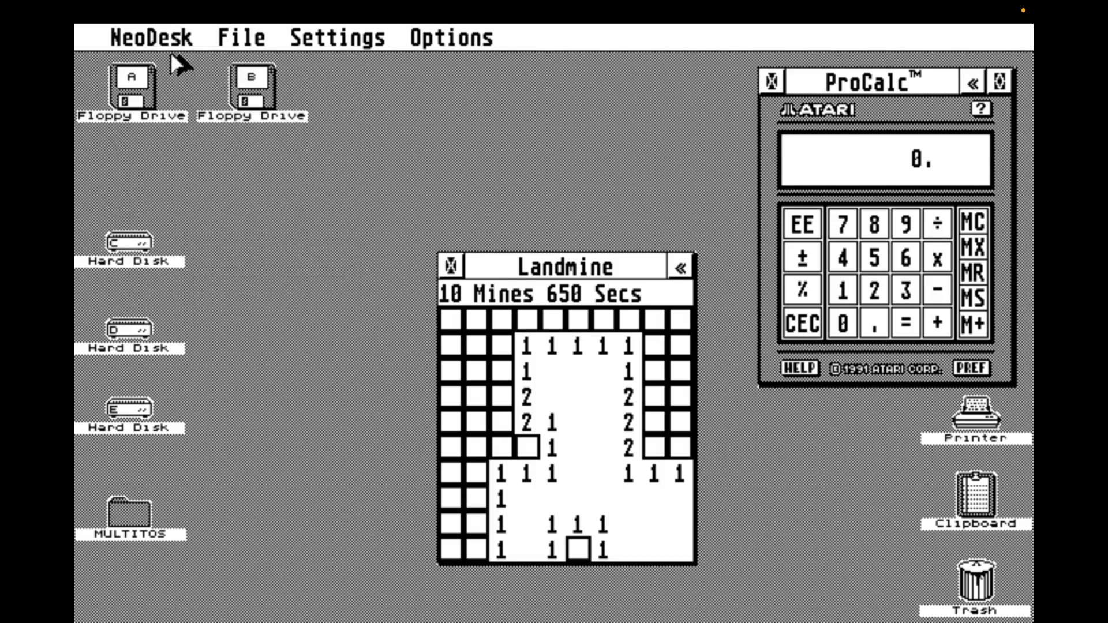
pyautogui.moveTo(170, 44)
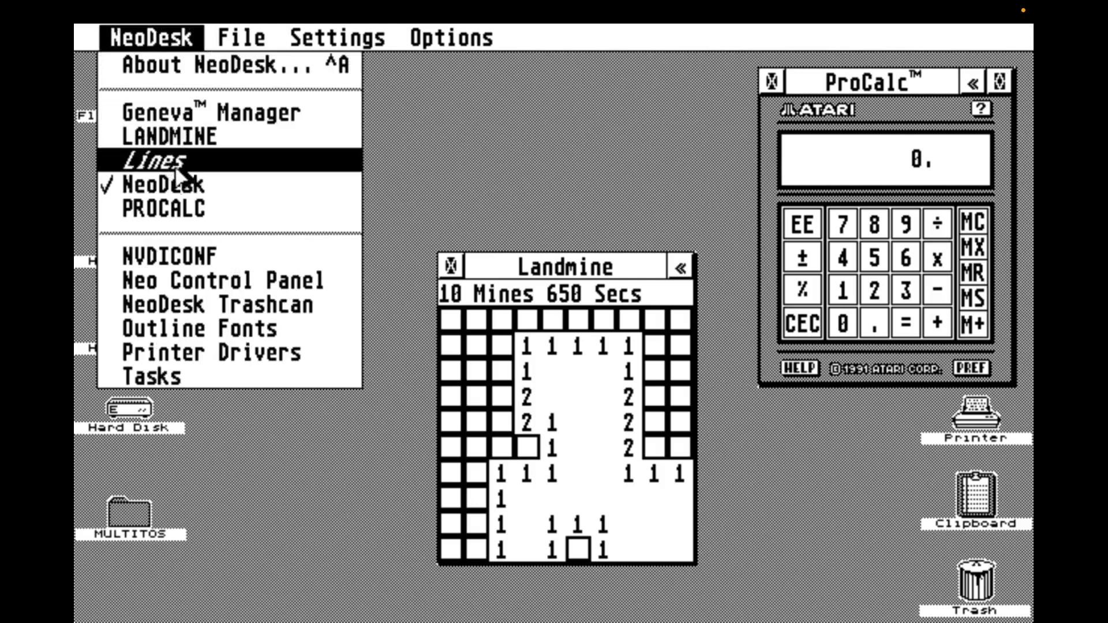
pyautogui.click(249, 155)
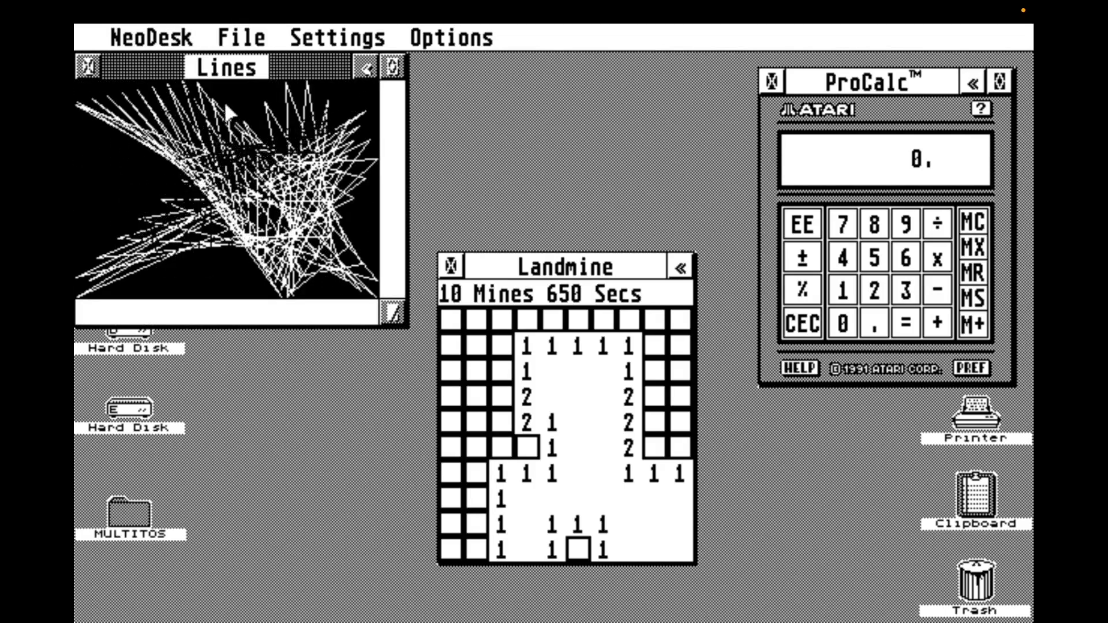
# Step: Open Geneva Manager's Options > Help, then tear the running-applications list into its own window
pyautogui.click(173, 38)
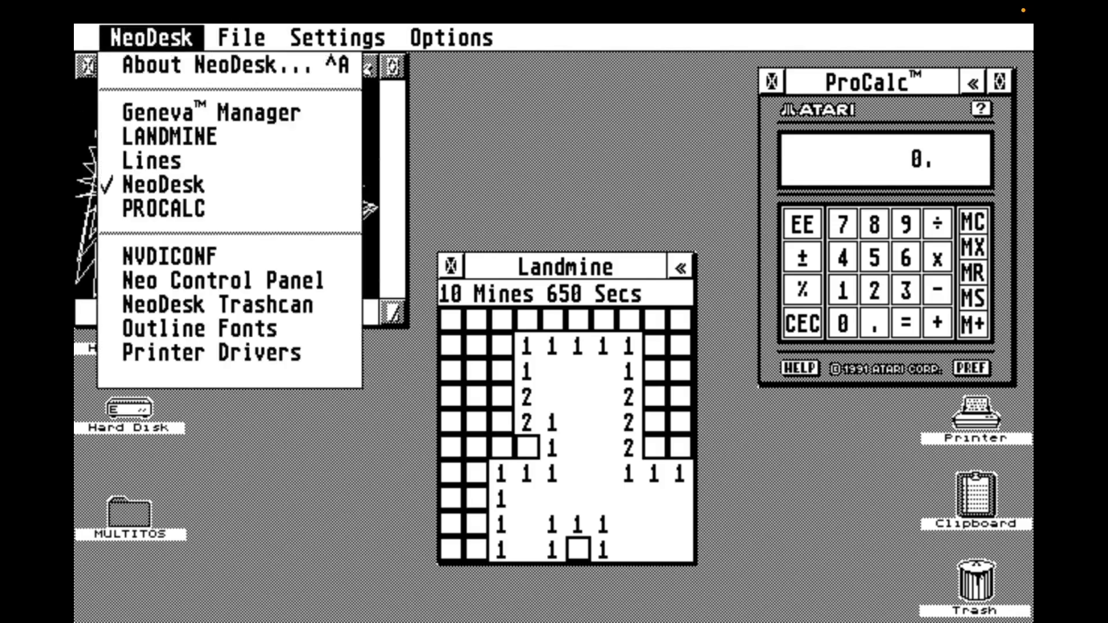
pyautogui.click(183, 111)
pyautogui.moveTo(341, 40)
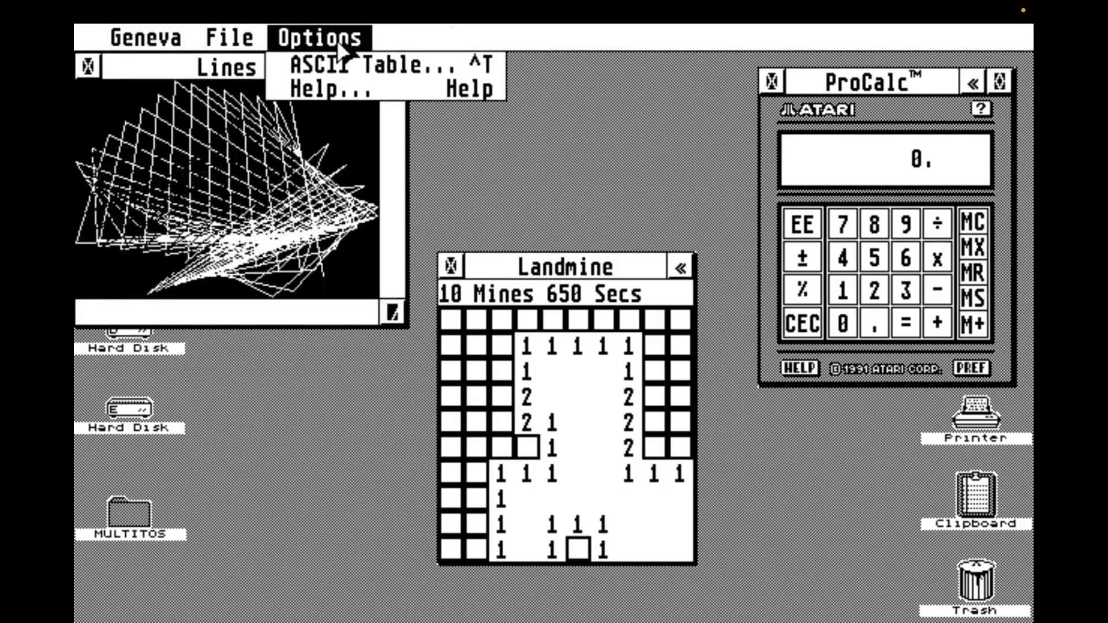
pyautogui.click(352, 89)
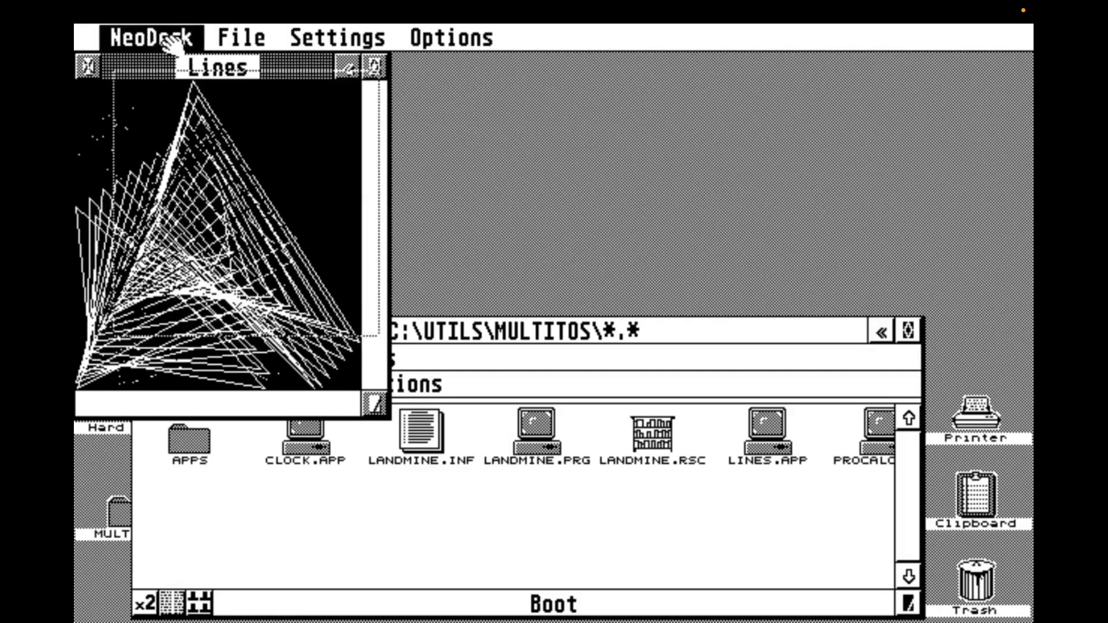
pyautogui.moveTo(153, 36); pyautogui.dragTo(818, 62)
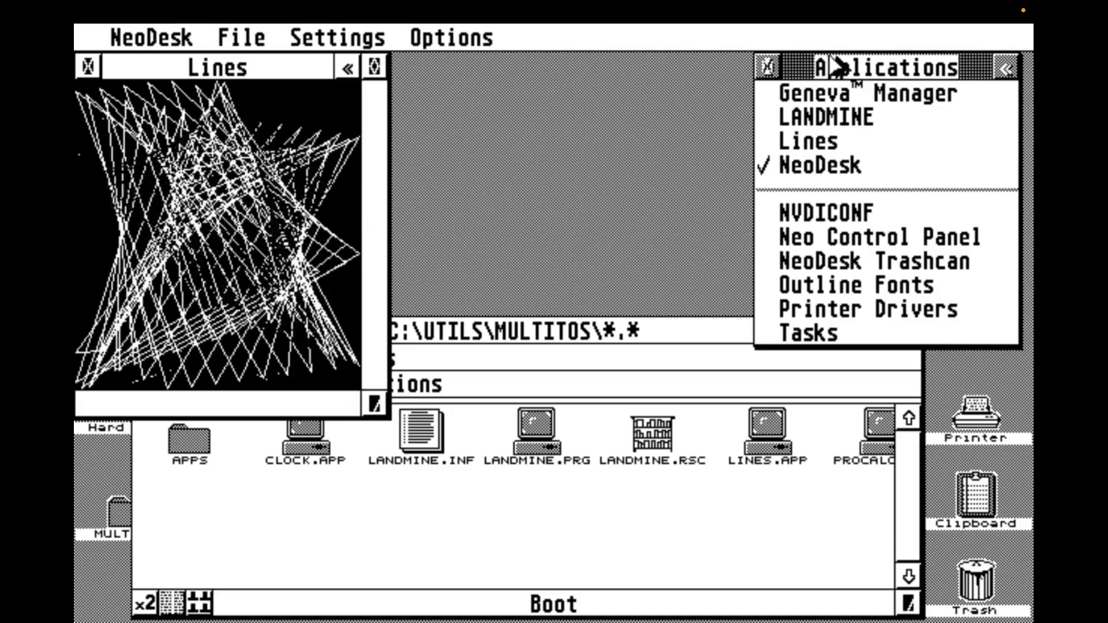
pyautogui.click(837, 116)
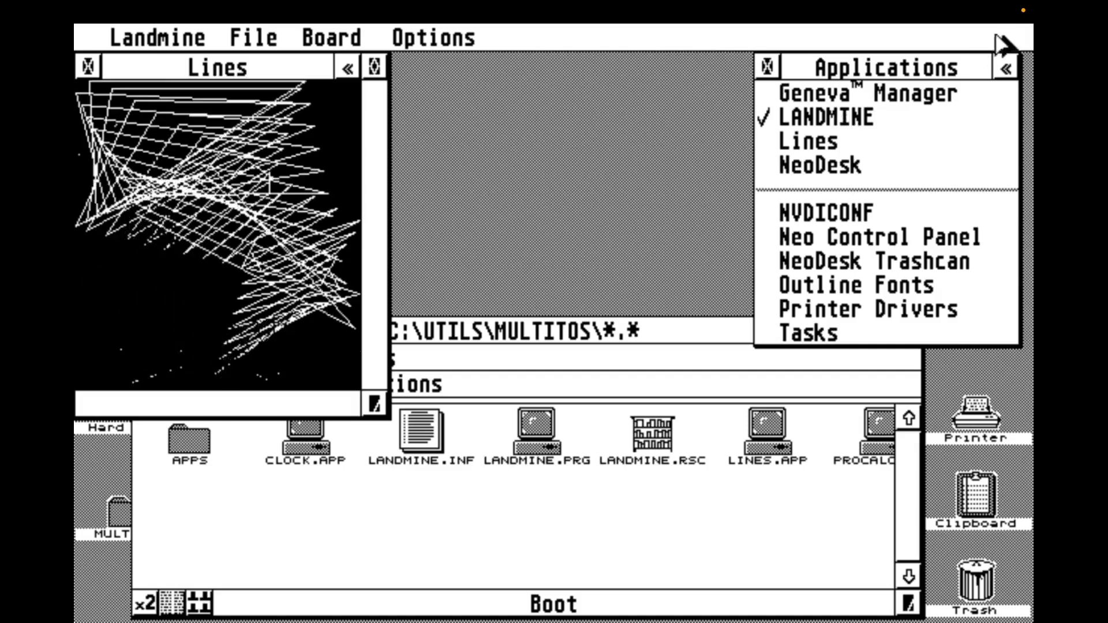
pyautogui.click(1007, 70)
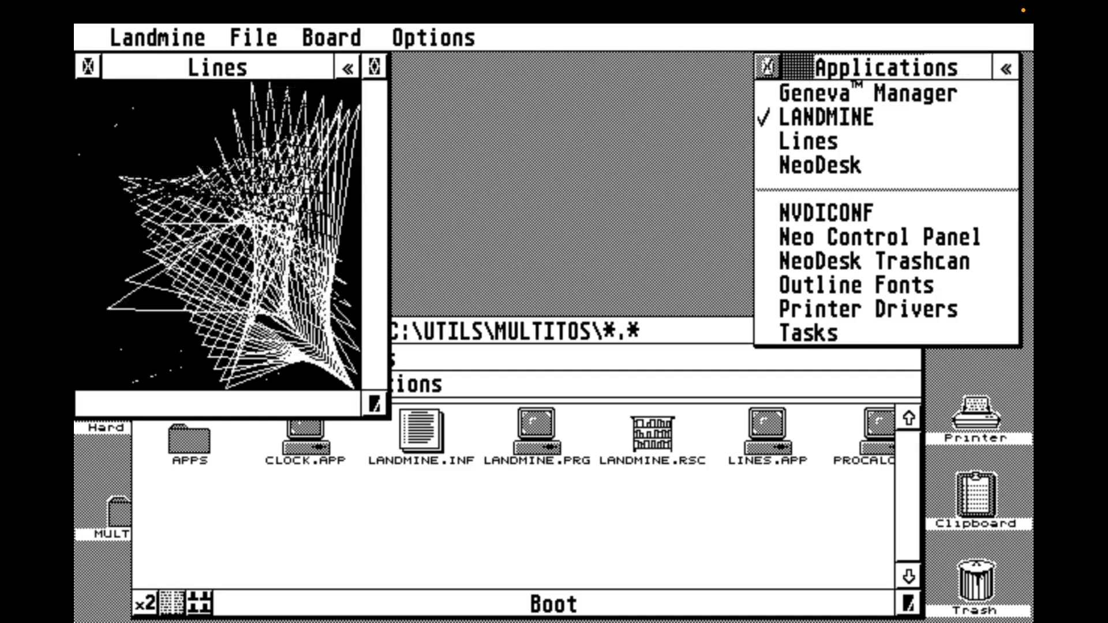
pyautogui.click(1007, 70)
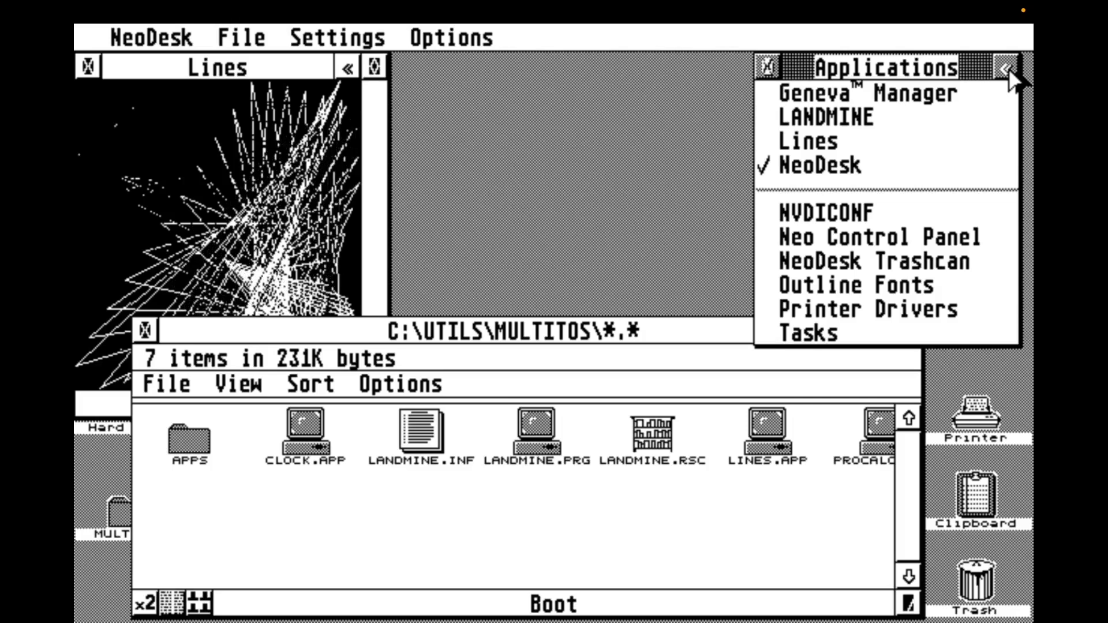